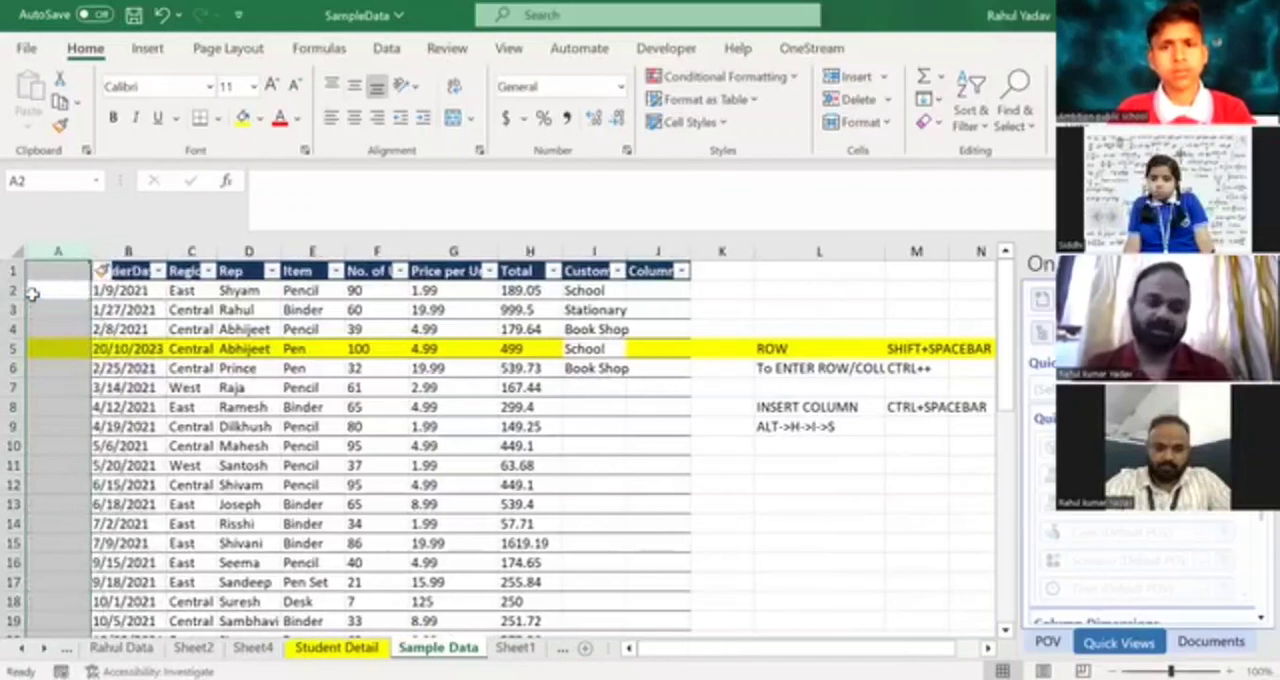
Enter the heading "Sr. No" in cell A1 of the Sample Data sheet.
text(Sr)
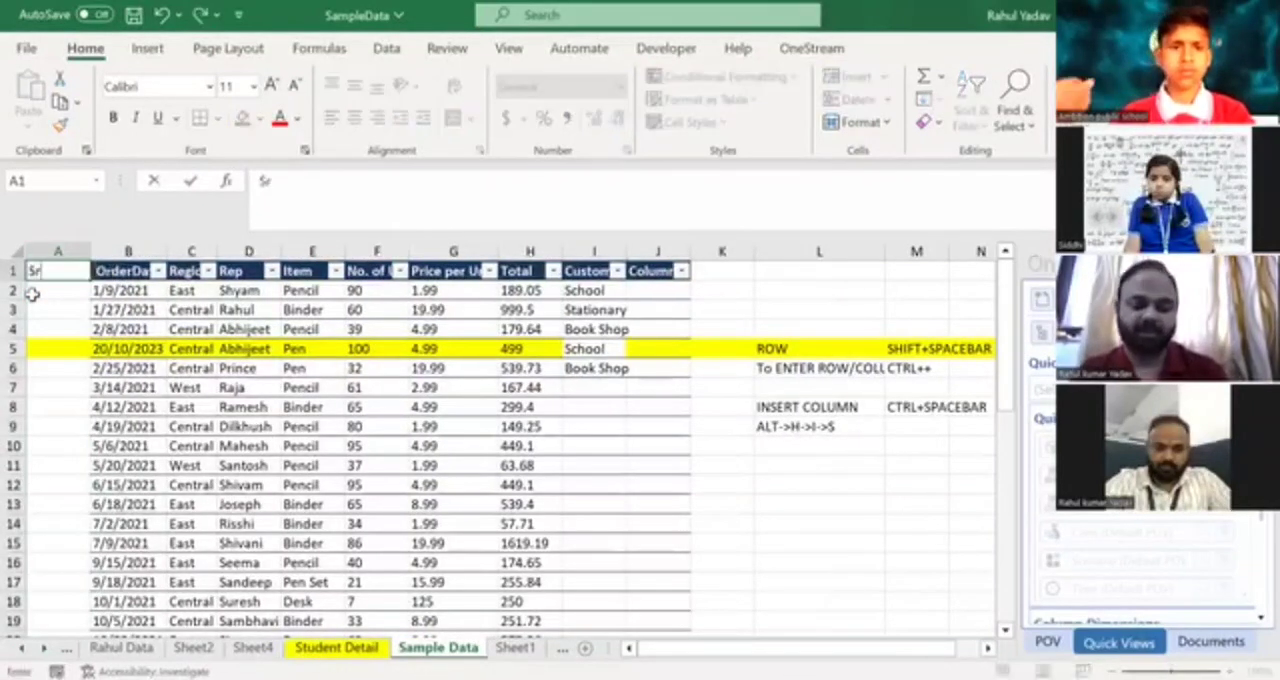
text(. No)
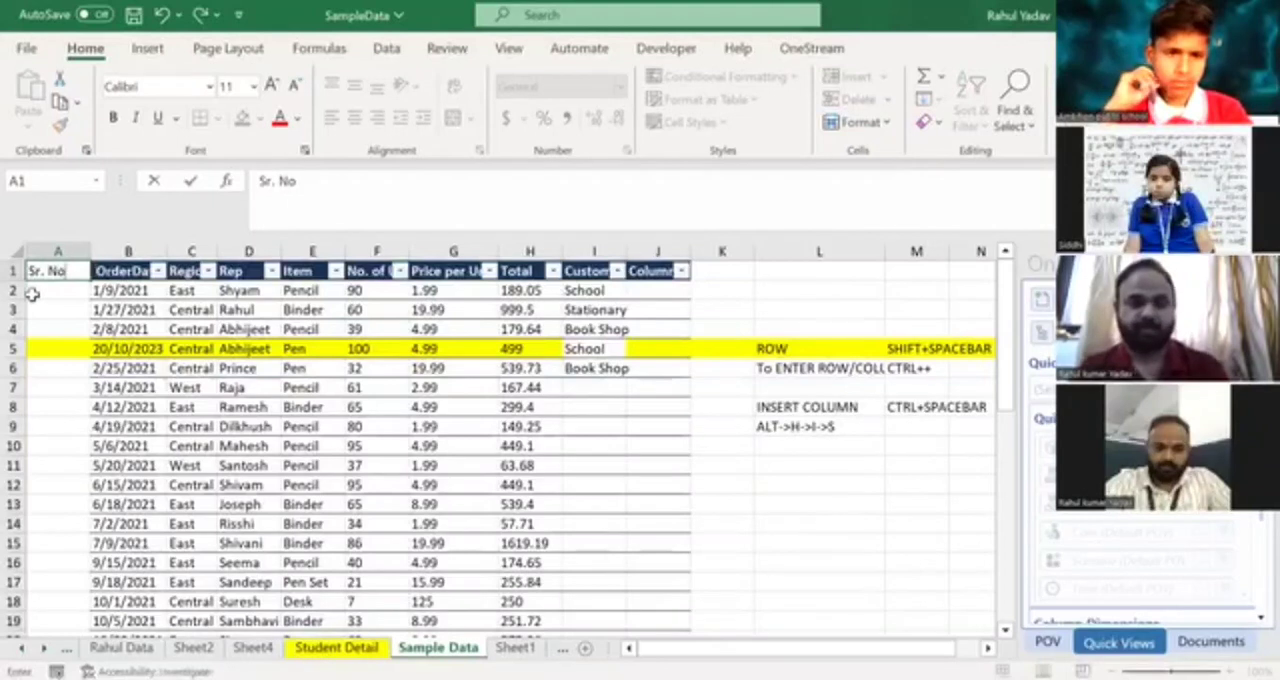
key(Return)
key(Up)
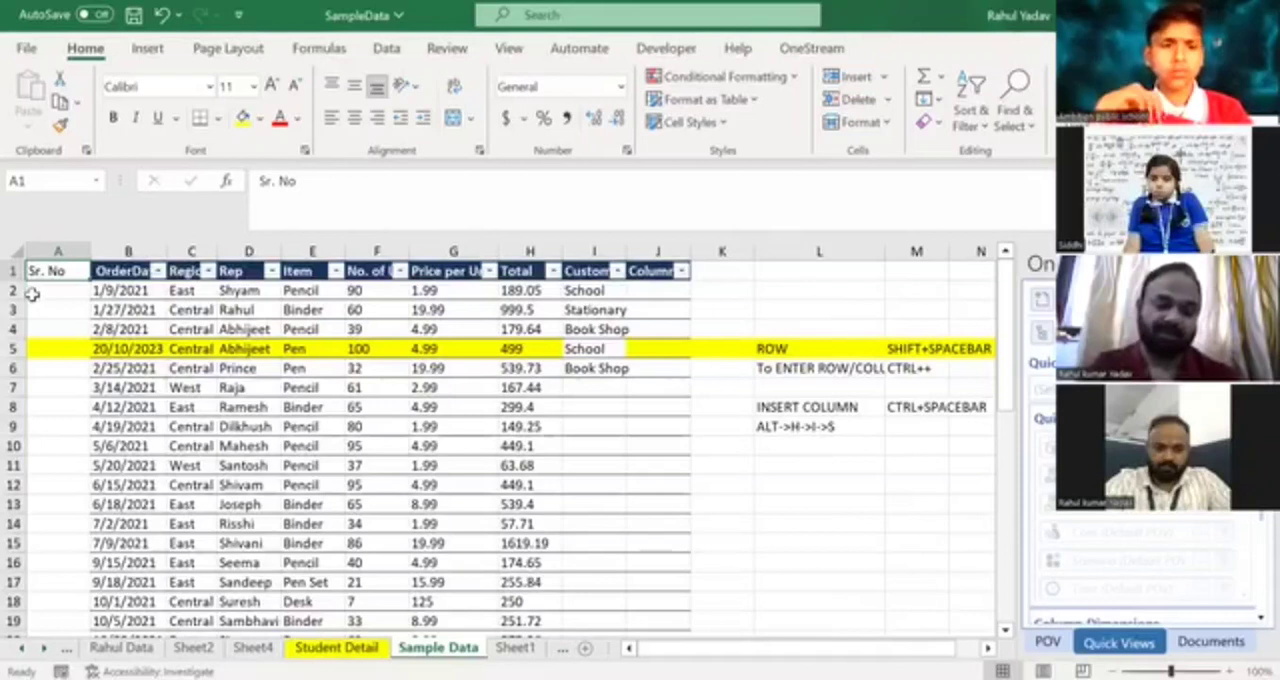
key(Down)
key(Up)
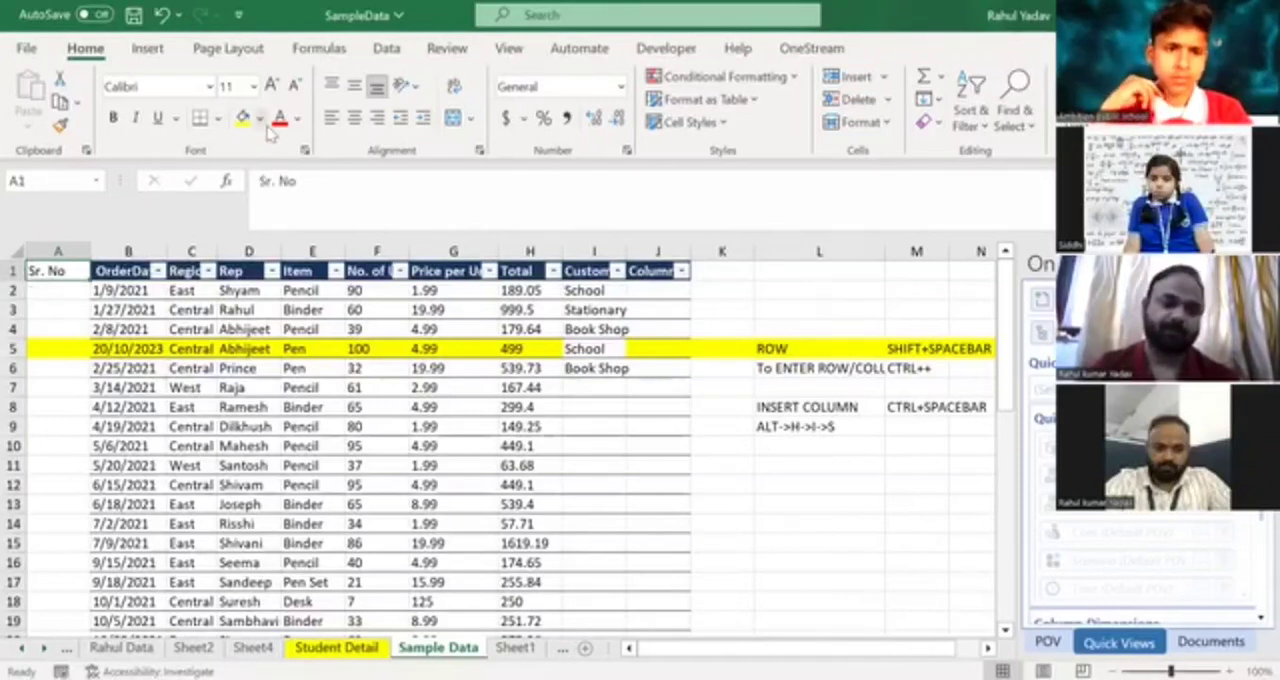
Format the Sr. No heading with the Dark Blue, Text 2, Darker 25% fill and a white font.
click(259, 118)
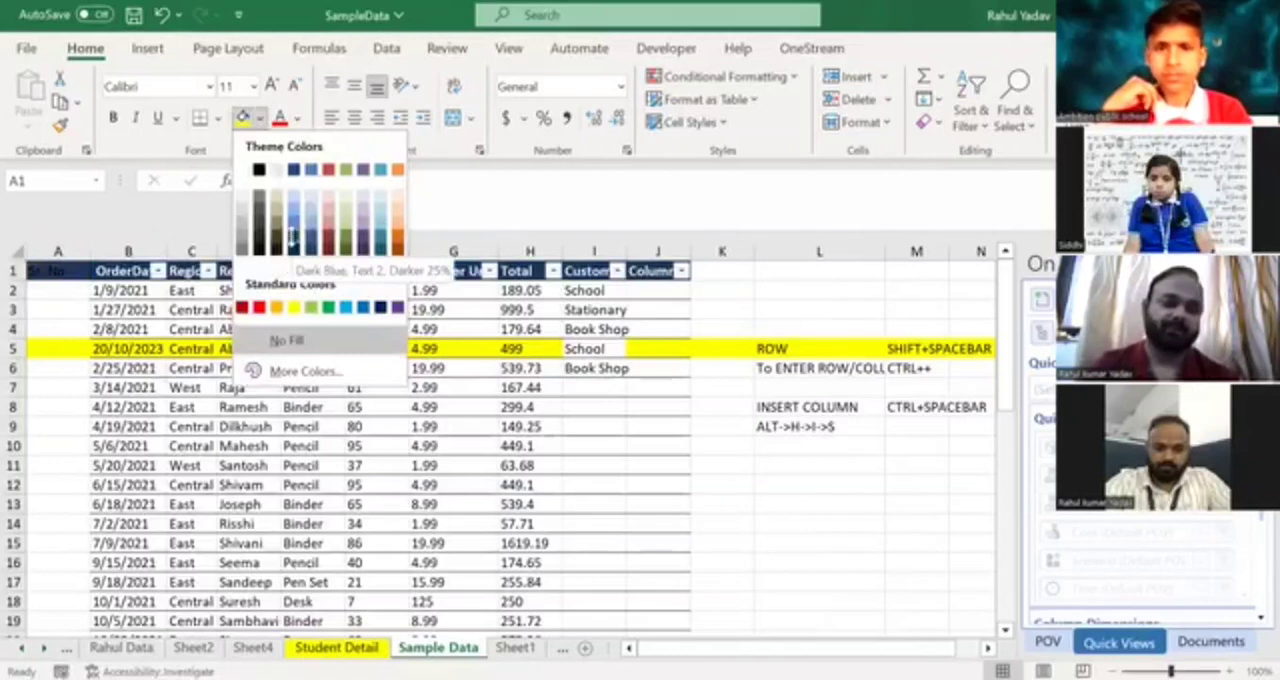
click(293, 237)
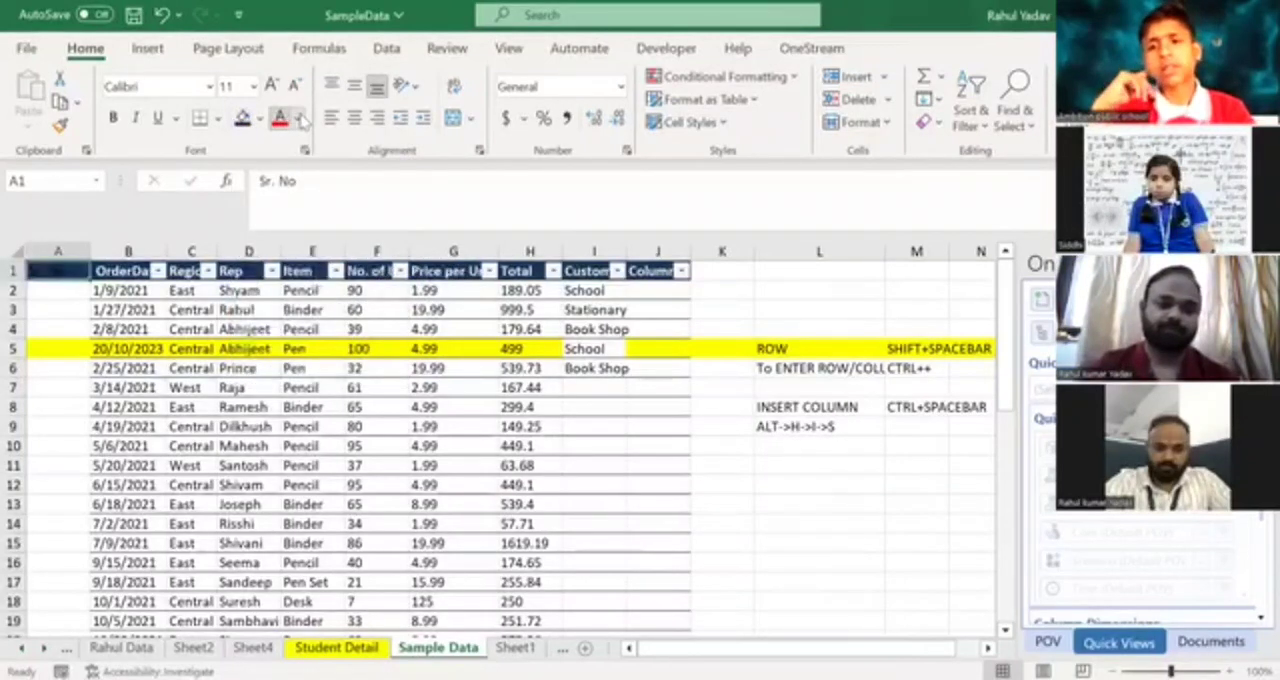
click(297, 119)
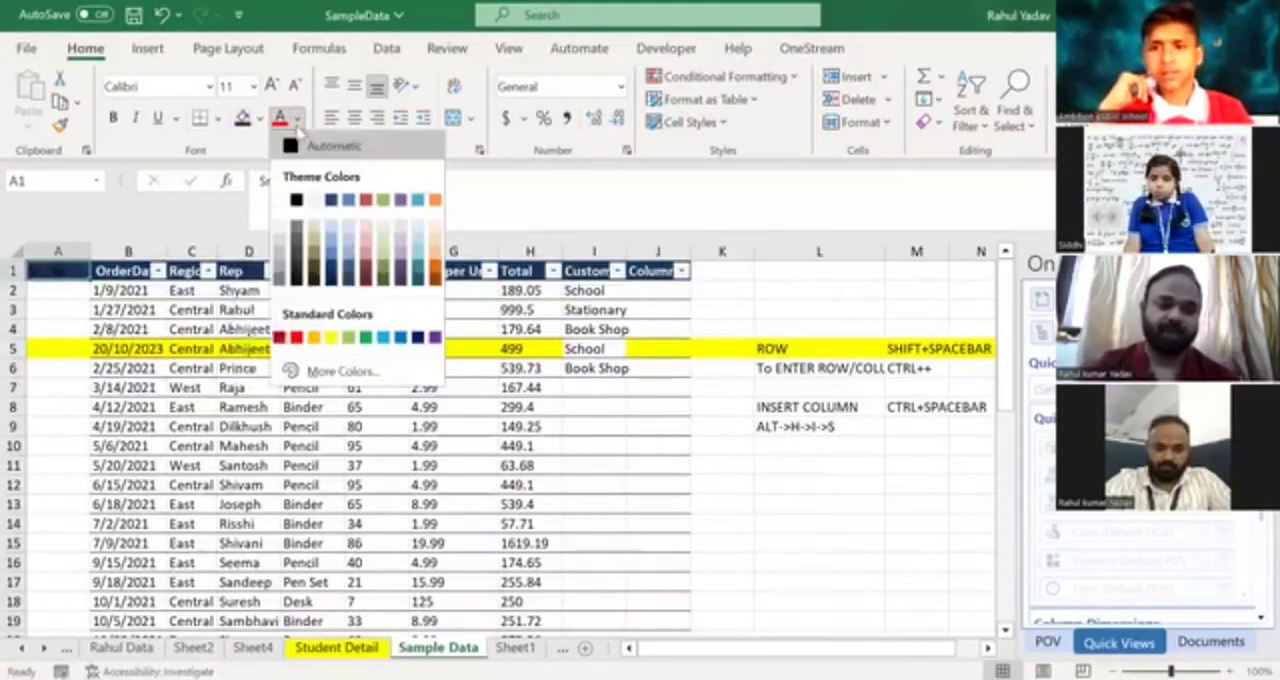
click(281, 201)
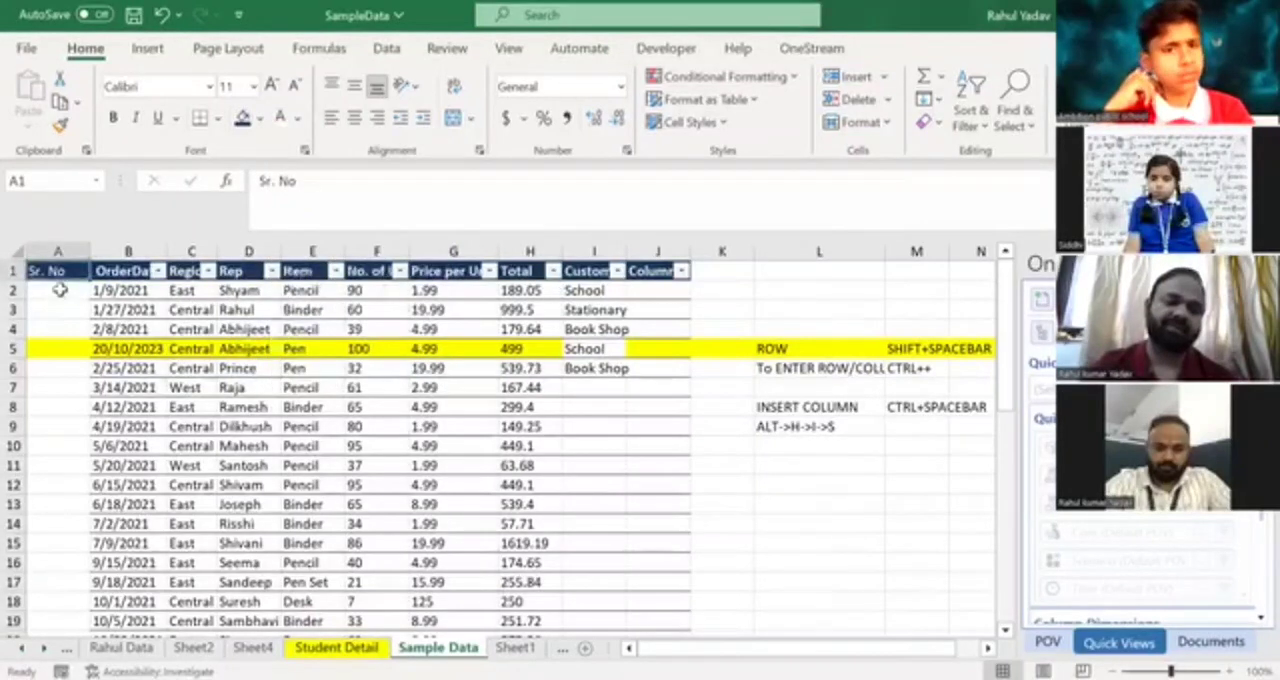
Enter the serial numbers 1 to 6 one by one in cells A2 to A7.
click(60, 290)
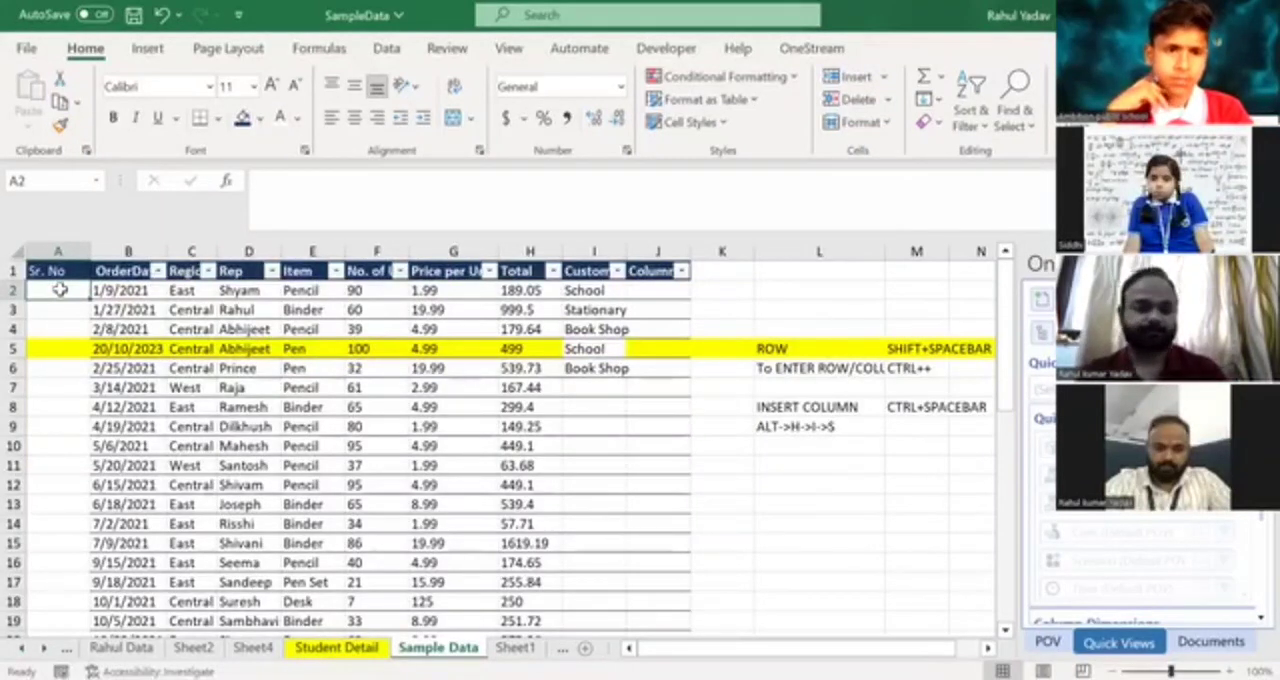
key(Down)
key(Down)
key(Down)
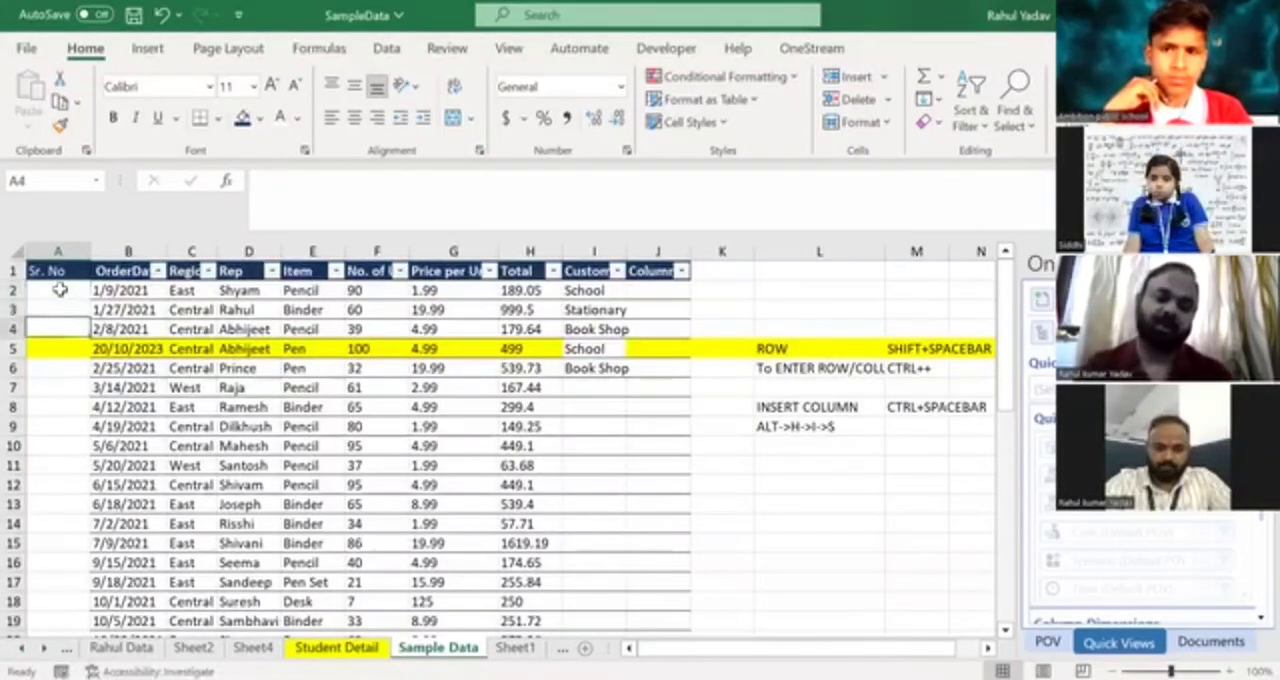
key(Up)
key(Up)
key(Up)
text(1 2 3 4 5 6)
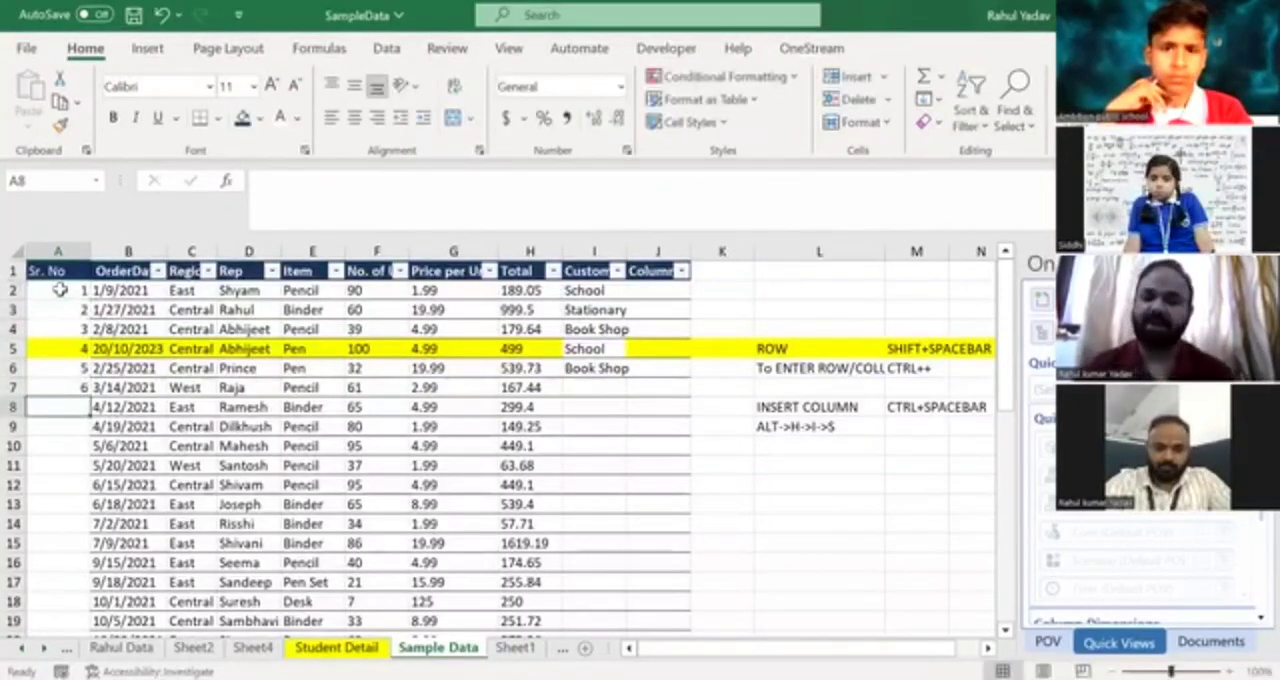
Continue the manual serial numbers with 7, 8, 9 and 10 in cells A8 to A11.
key(Up)
key(Up)
key(Up)
key(Up)
key(Up)
key(Up)
key(Up)
key(Down)
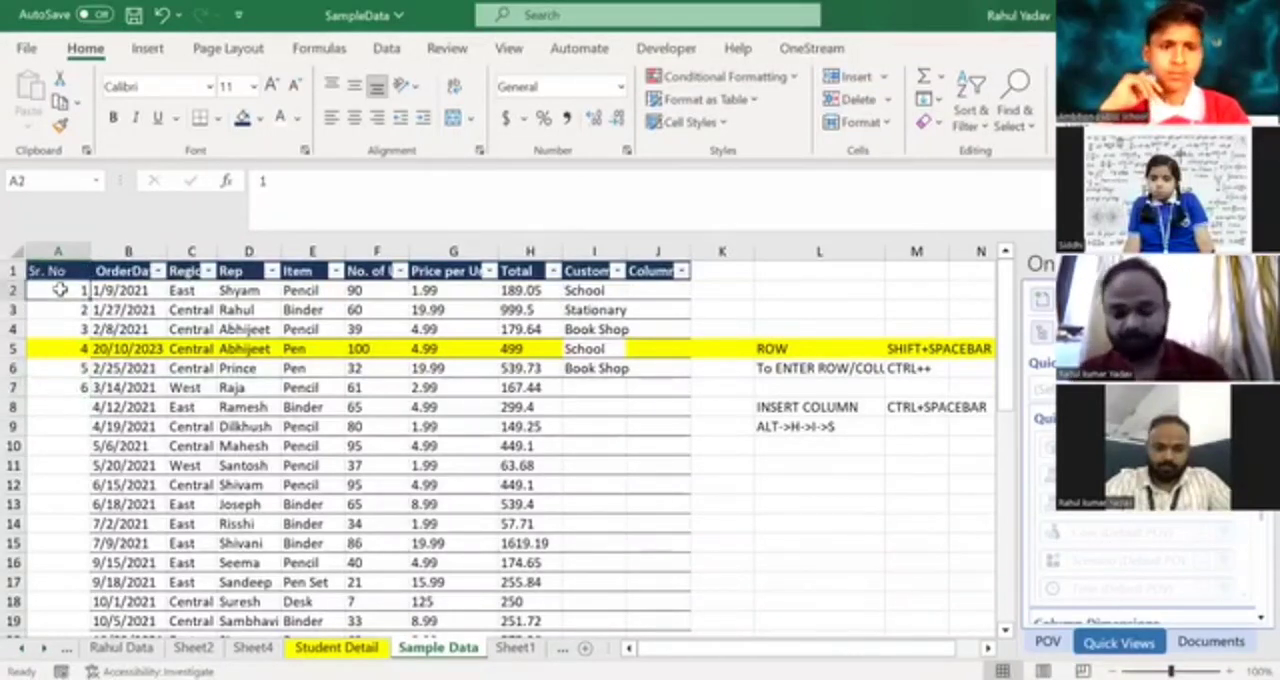
key(Down)
key(Down)
key(Down)
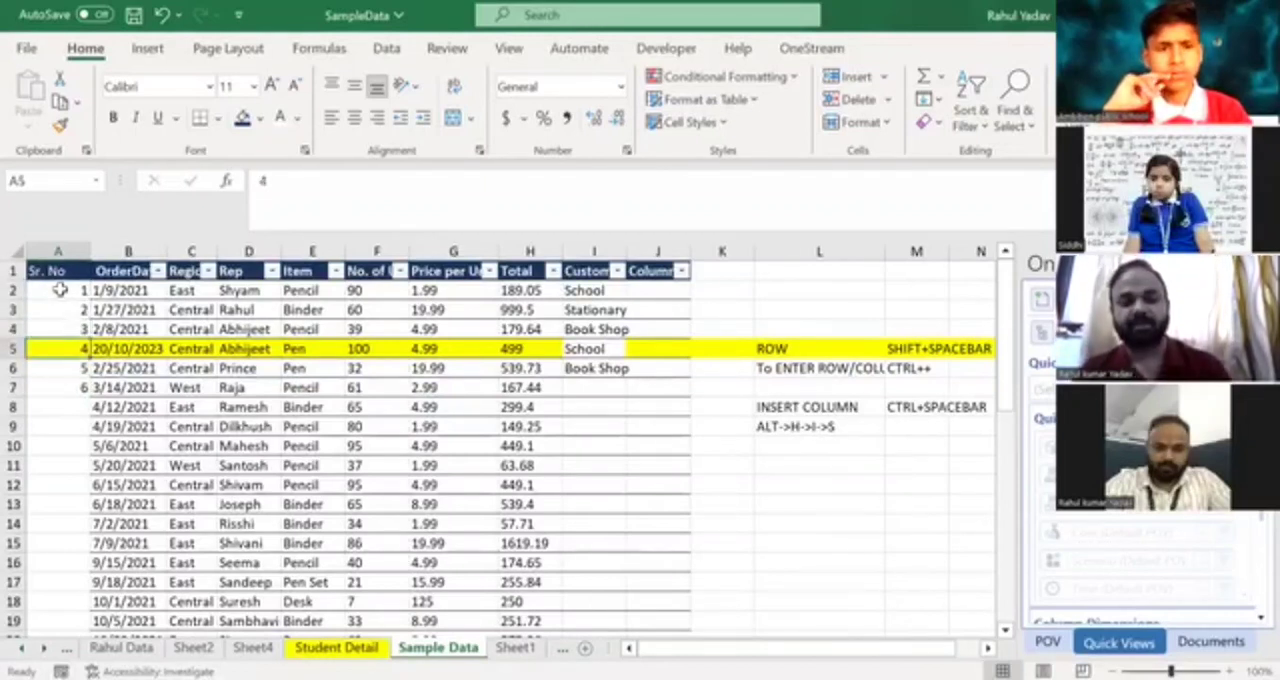
key(Down)
key(Down)
key(Down)
text(7)
key(Return)
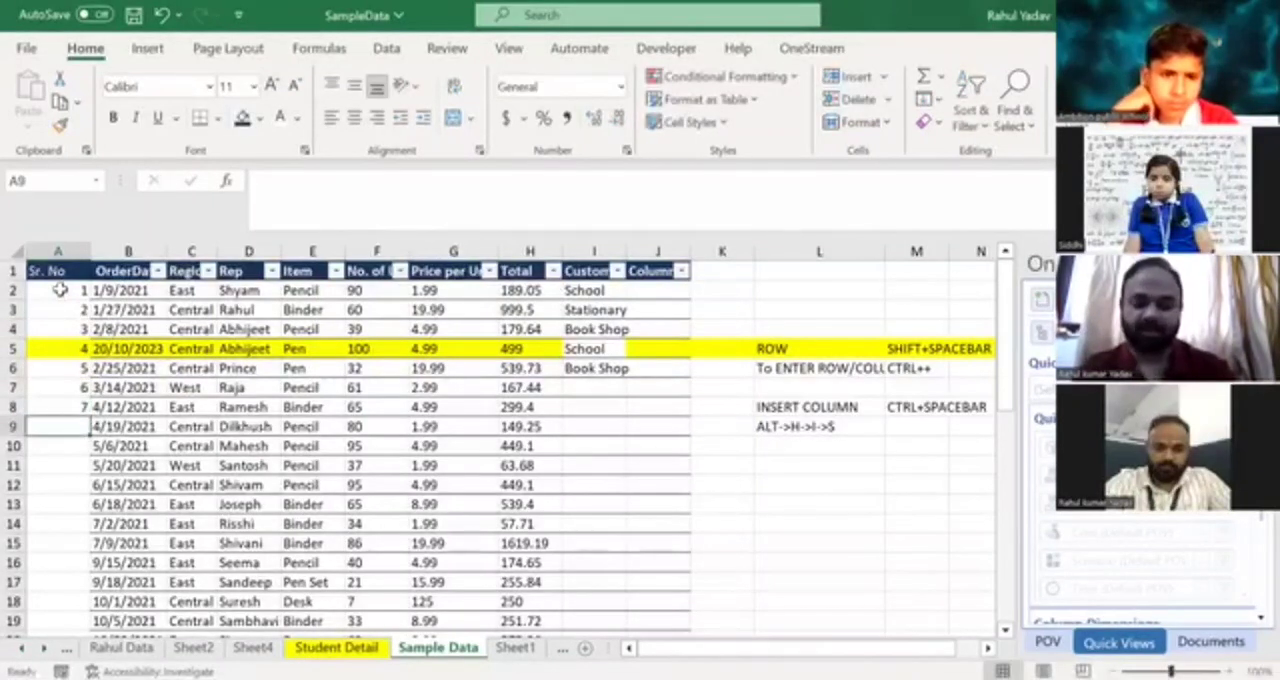
text(8)
key(Return)
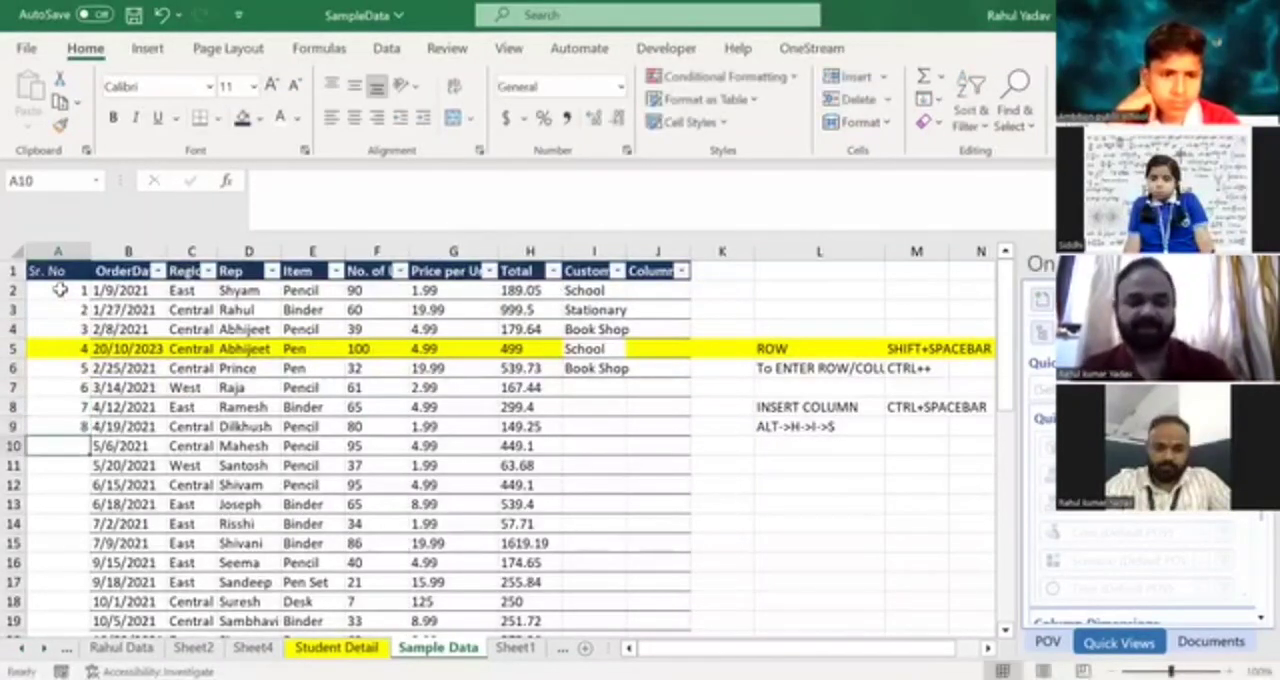
text(9)
key(Return)
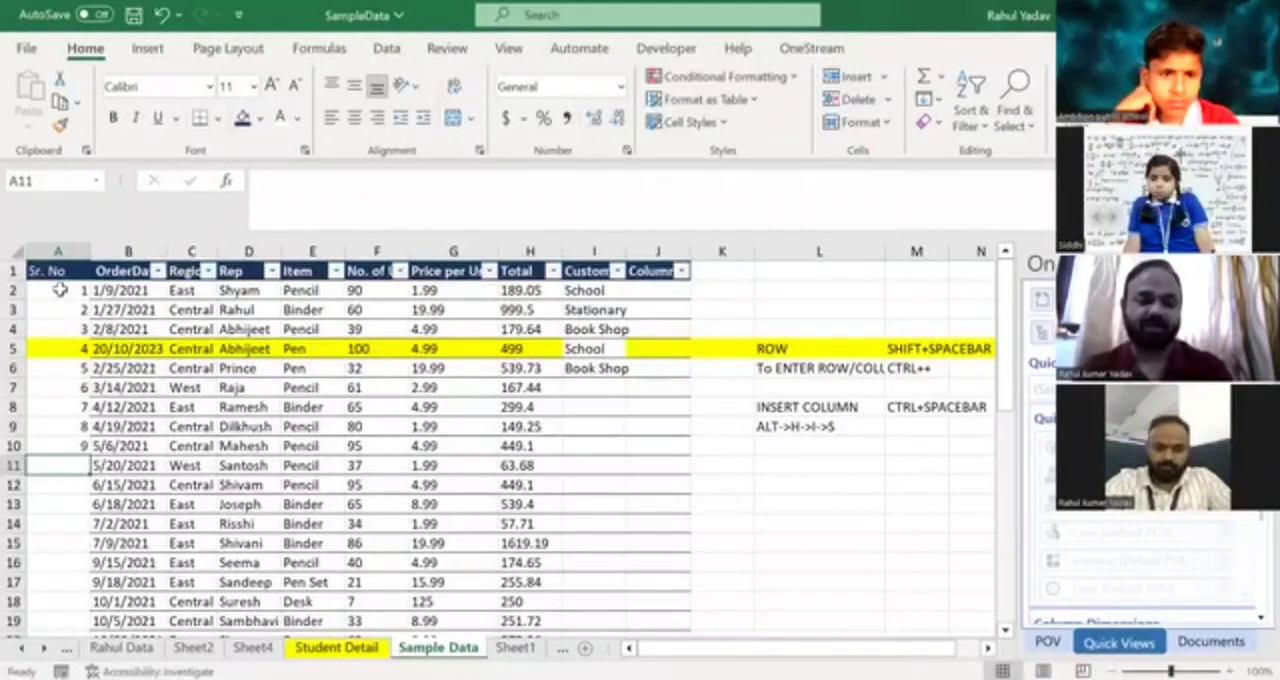
text(10)
key(Return)
Clear the serial numbers in A2 to A11, keeping the Sr. No heading.
key(Up)
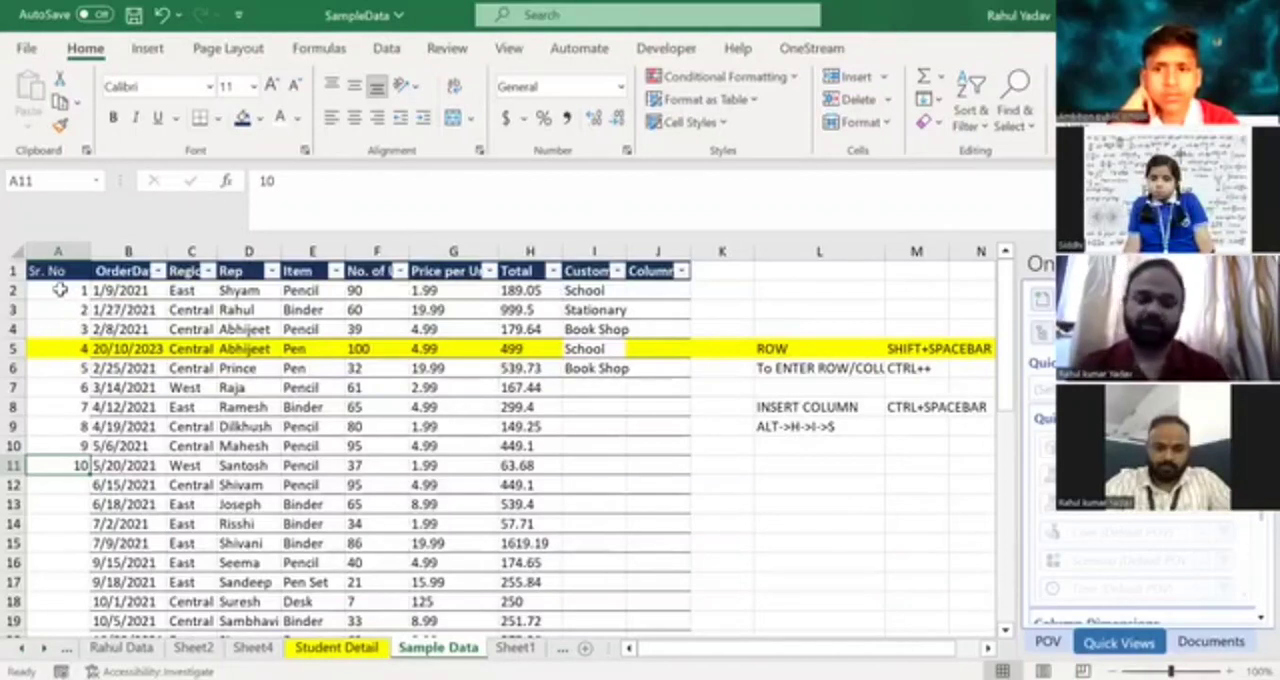
key(ctrl+shift+Up)
key(ctrl+shift+Down)
key(ctrl+shift+Up)
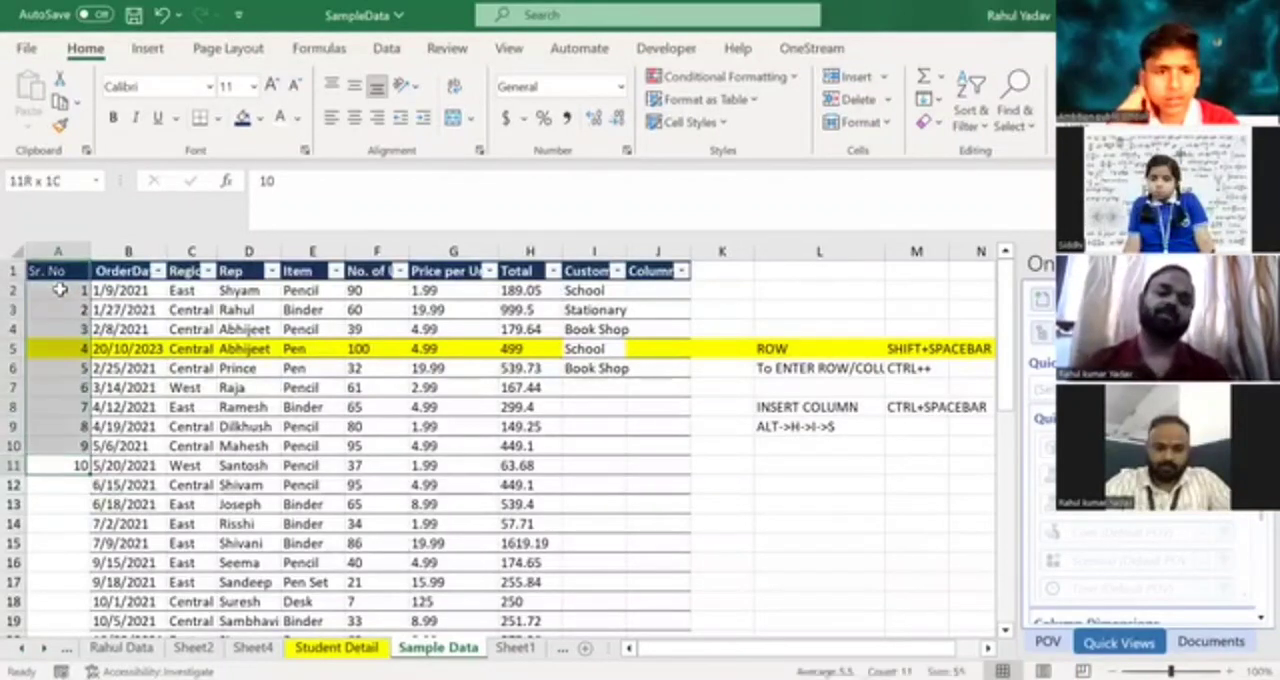
key(shift+Down)
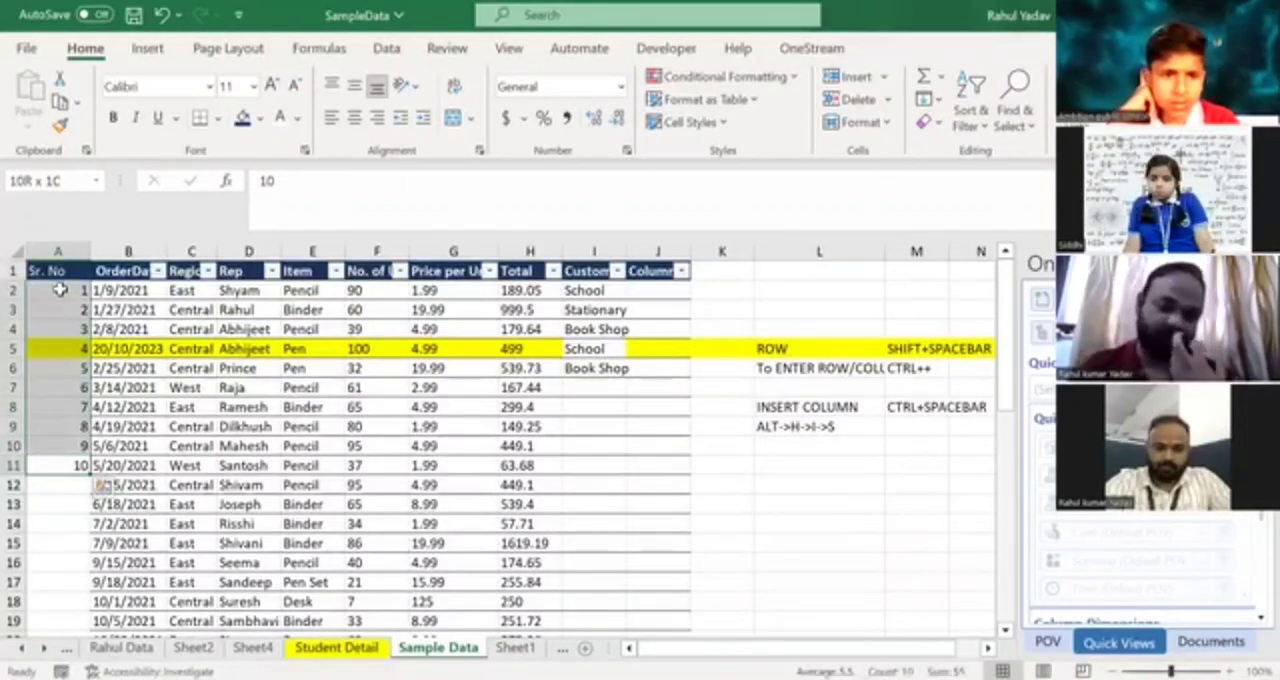
key(Delete)
Enter 1 in cell A2 and autofill it down the Sr. No column alongside the data.
click(60, 289)
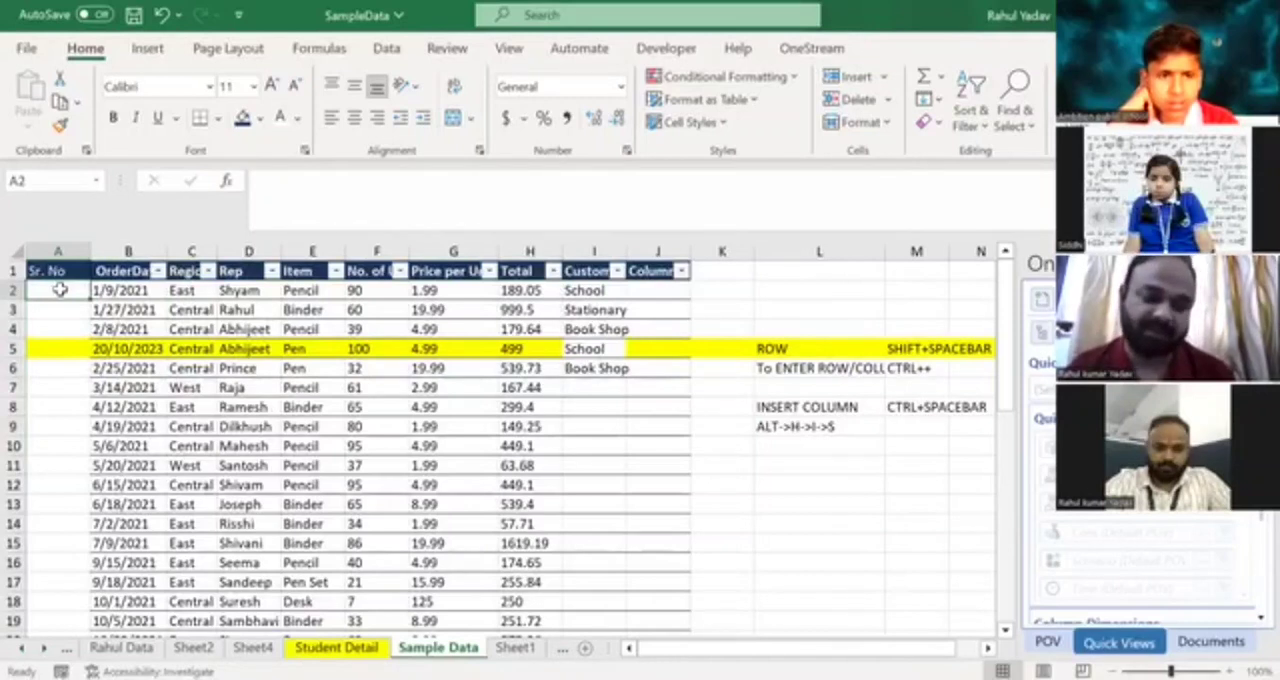
text(1)
key(Return)
click(60, 290)
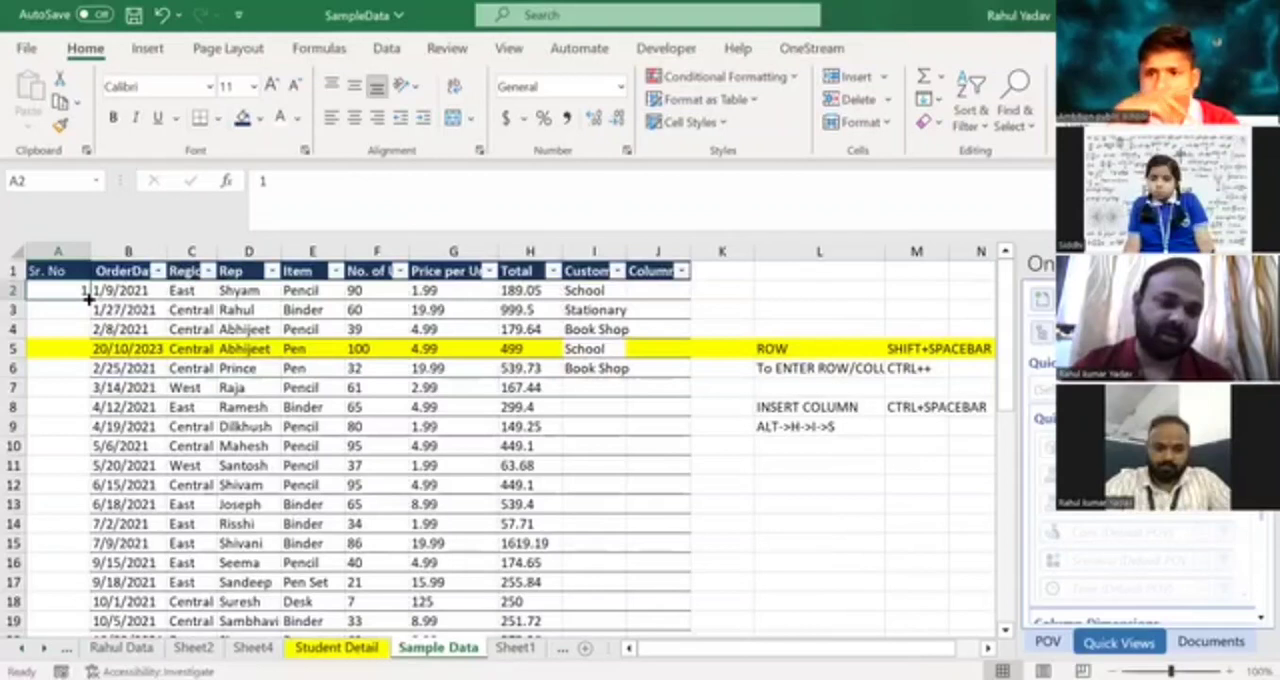
double_click(88, 298)
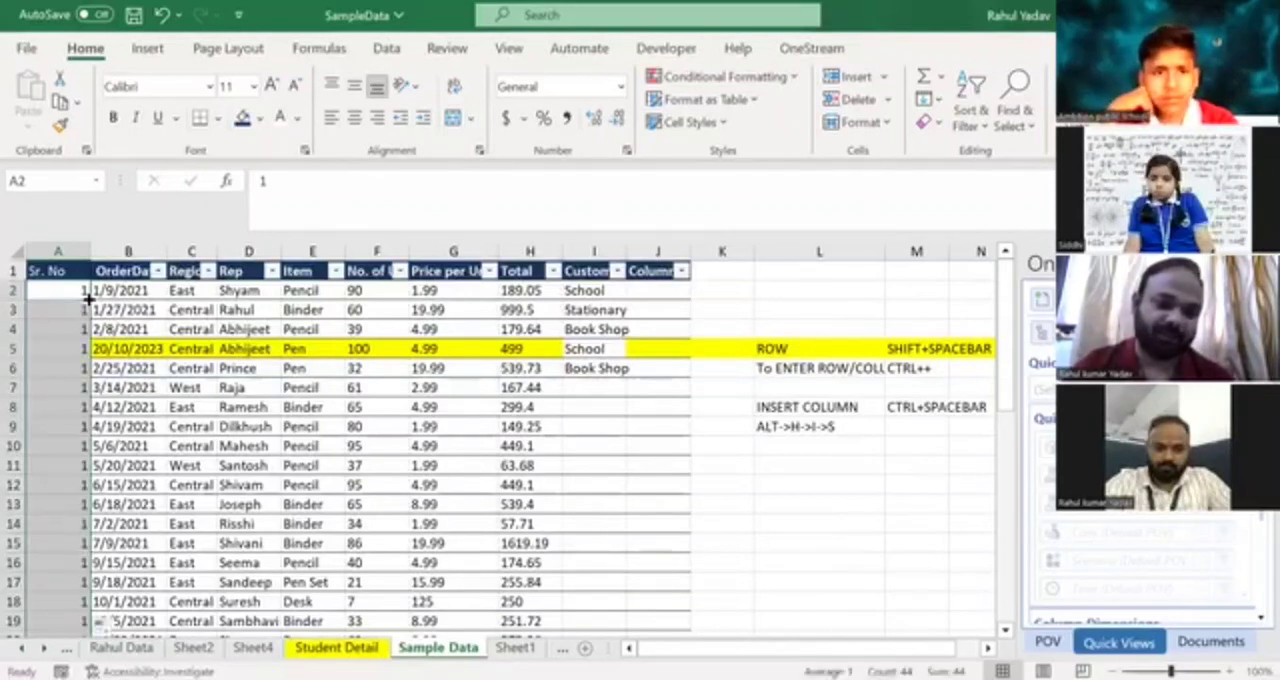
Examine how far the autofilled Sr. No column extends compared with the last row of order dates.
click(62, 349)
key(Right)
key(ctrl+Down)
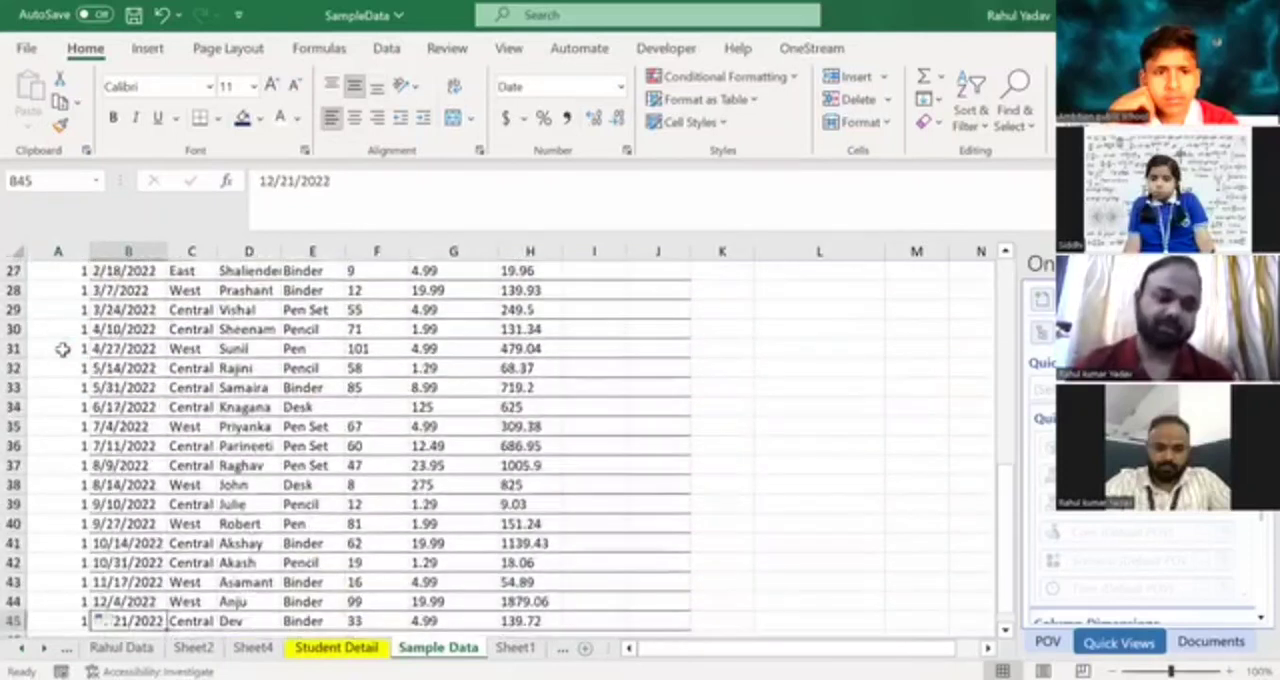
key(Left)
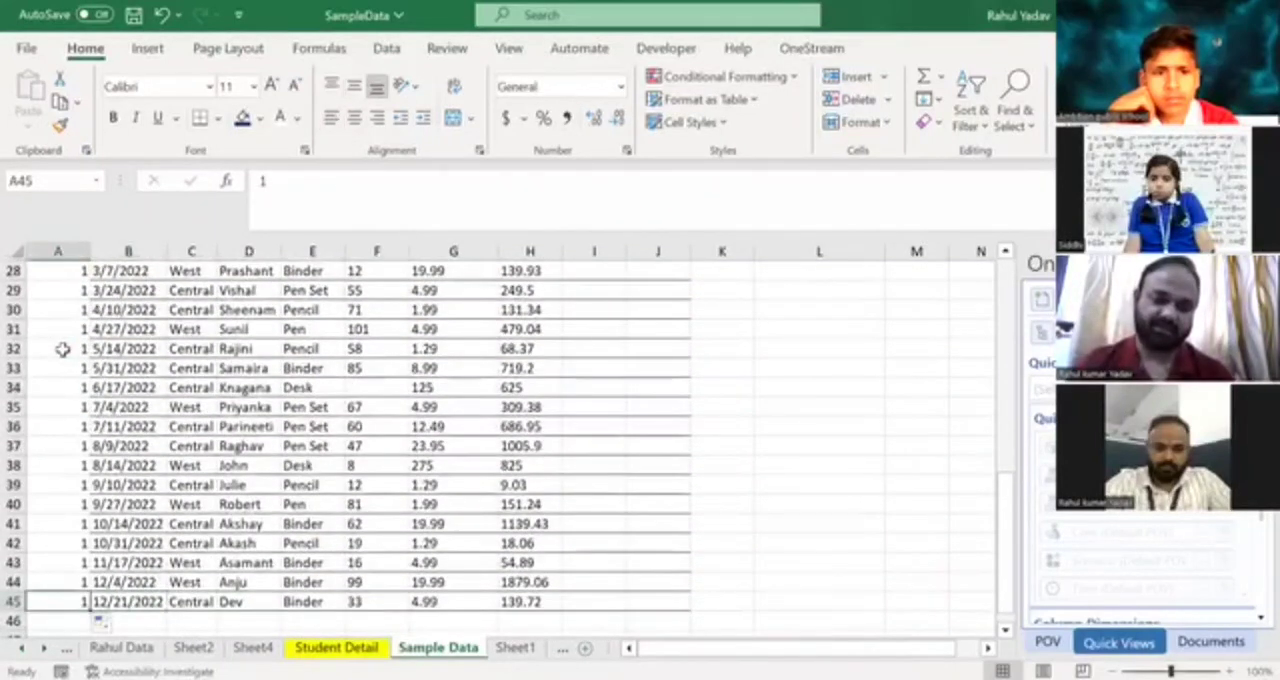
key(Right)
key(Down)
key(Down)
key(Up)
key(Up)
key(Down)
key(Down)
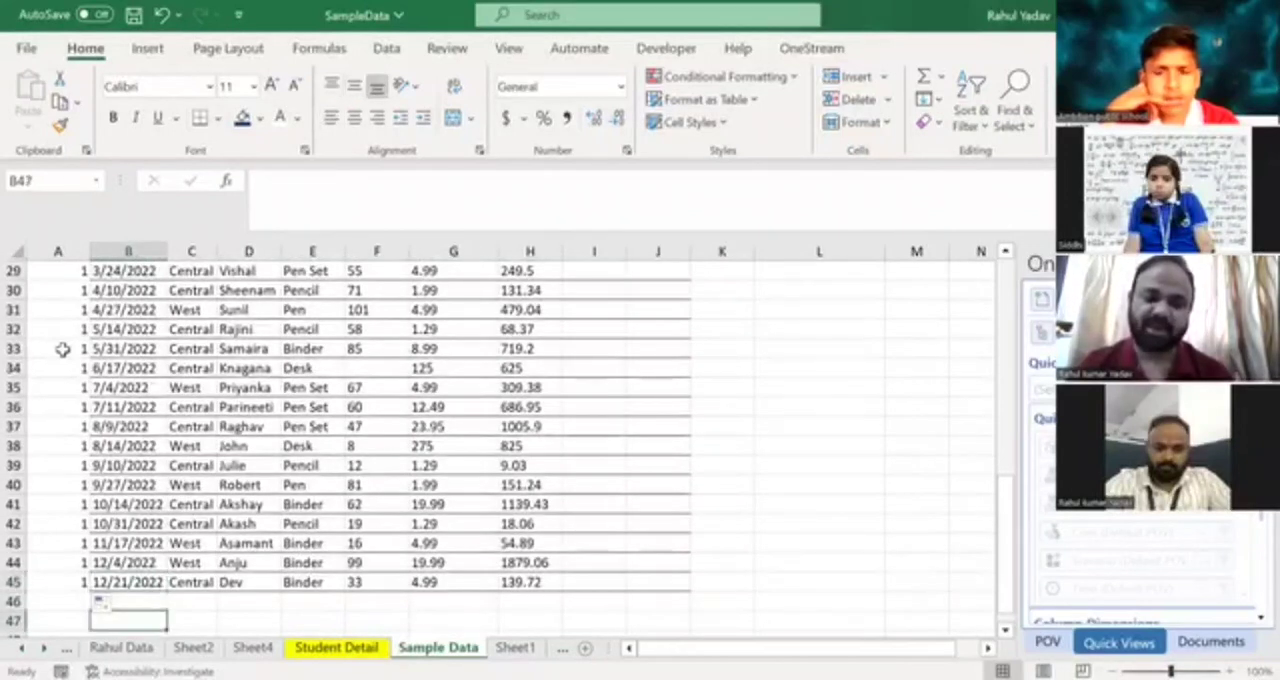
key(Down)
key(Down)
key(Down)
key(Up)
key(Up)
key(Up)
key(Up)
key(Up)
key(Left)
key(ctrl+Home)
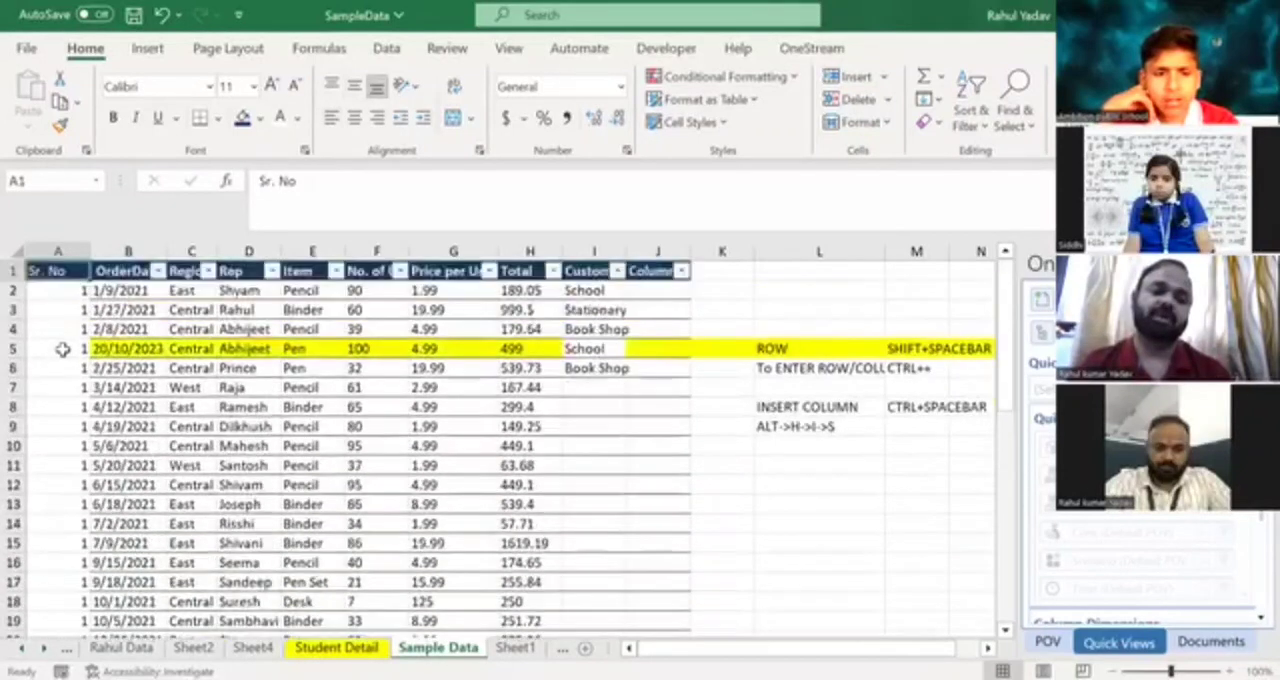
Undo the autofill below cell A2 in the Sr. No column.
key(Down)
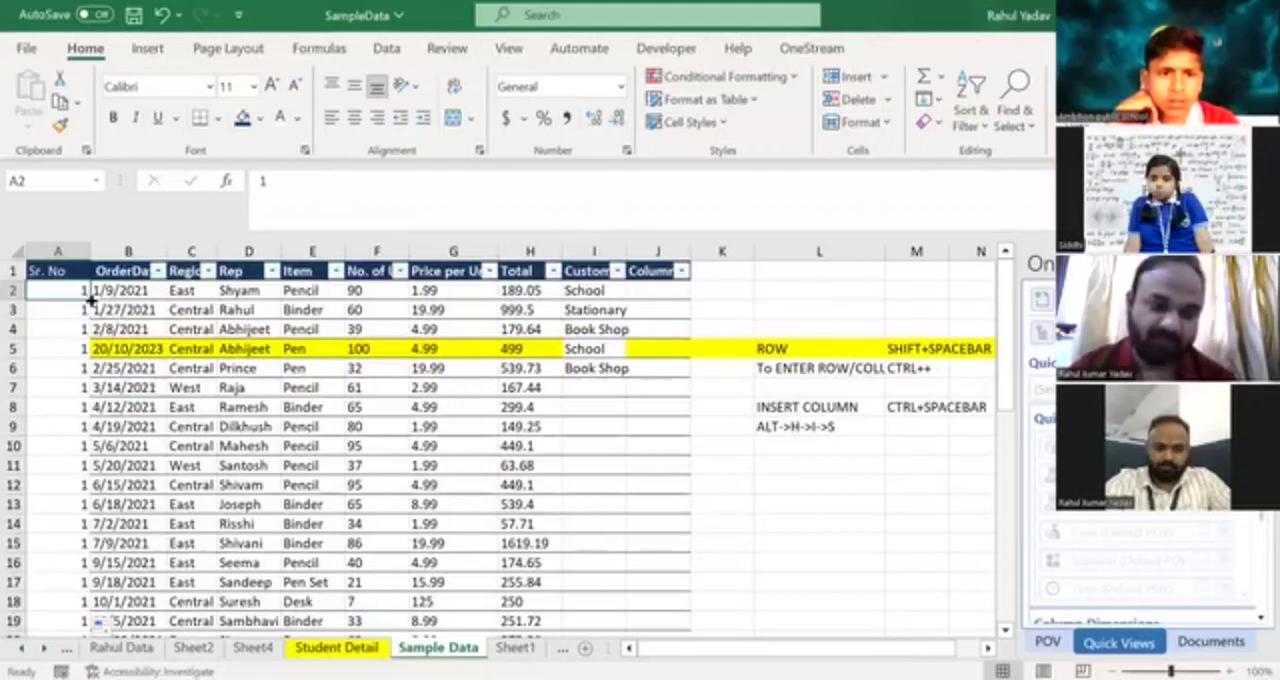
click(80, 311)
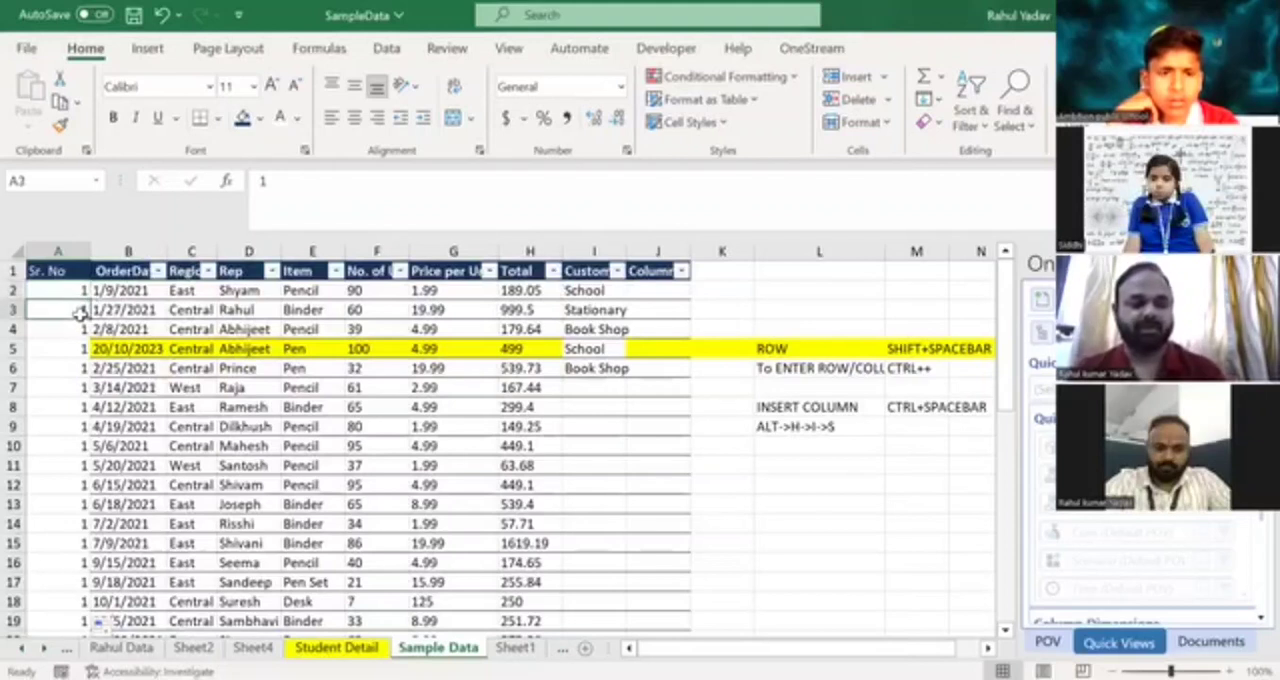
key(ctrl+shift+Down)
key(ctrl+z)
key(Up)
key(Up)
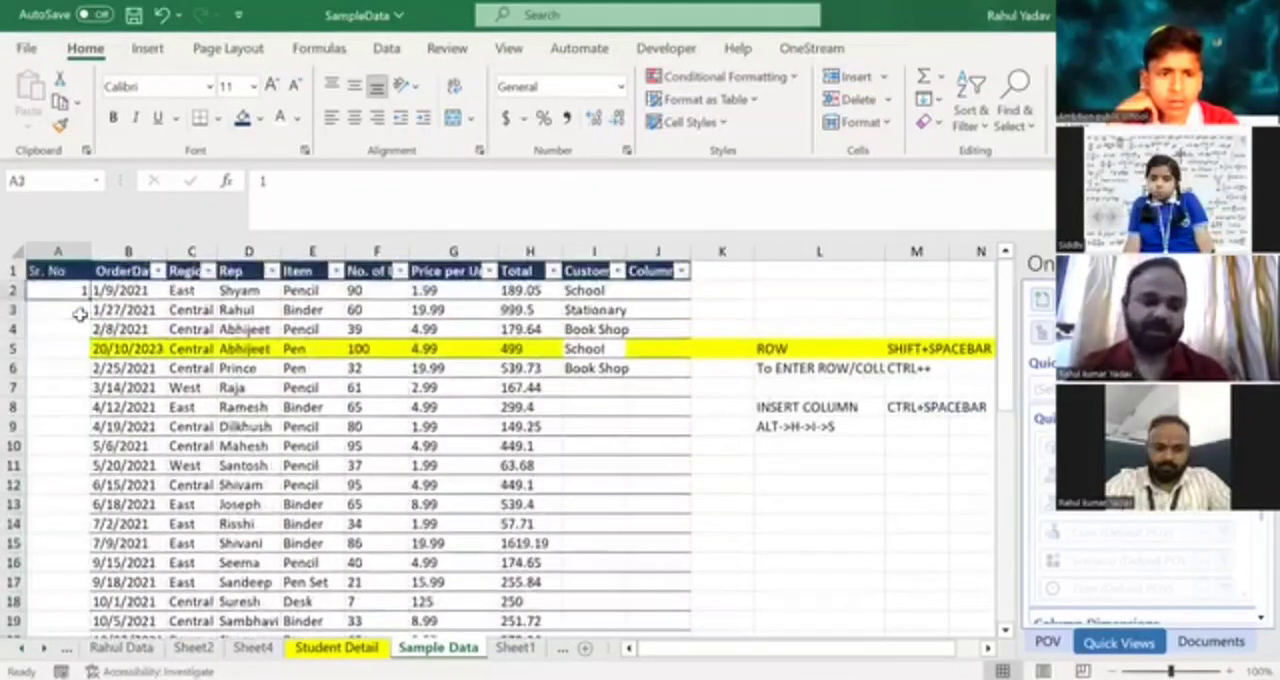
key(Down)
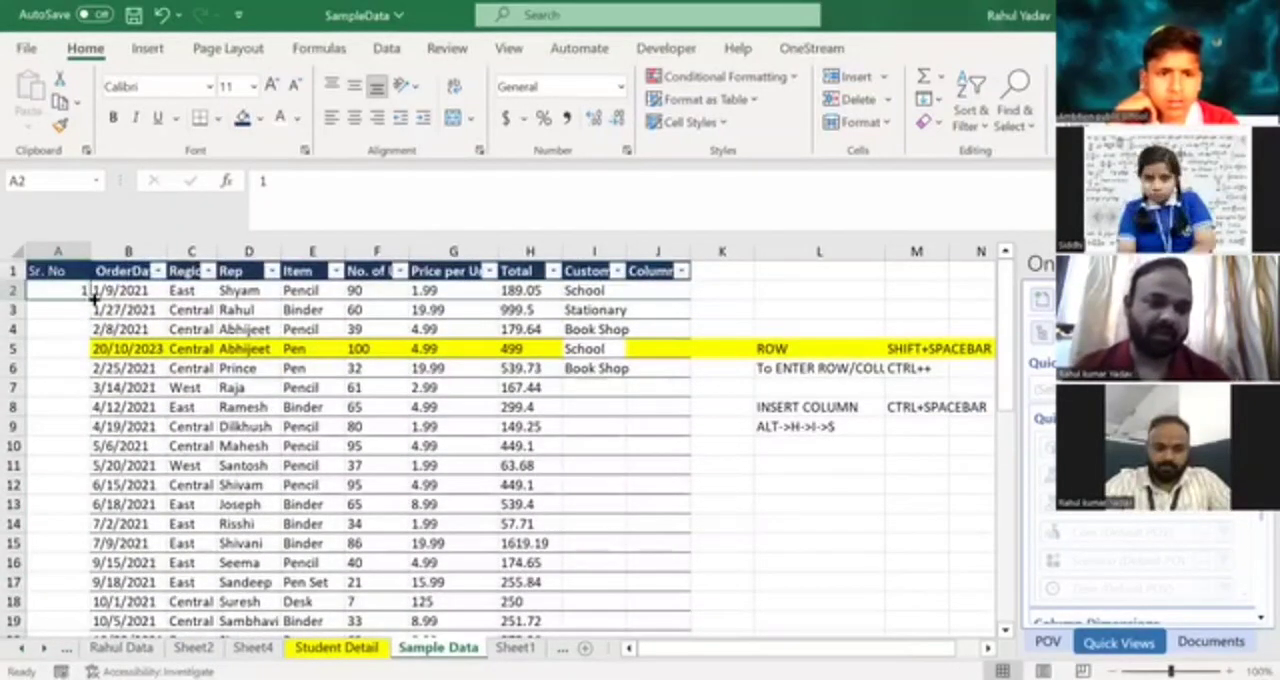
Autofill the 1 in A2 down the Sr. No column again and check its end against the last data row.
double_click(91, 297)
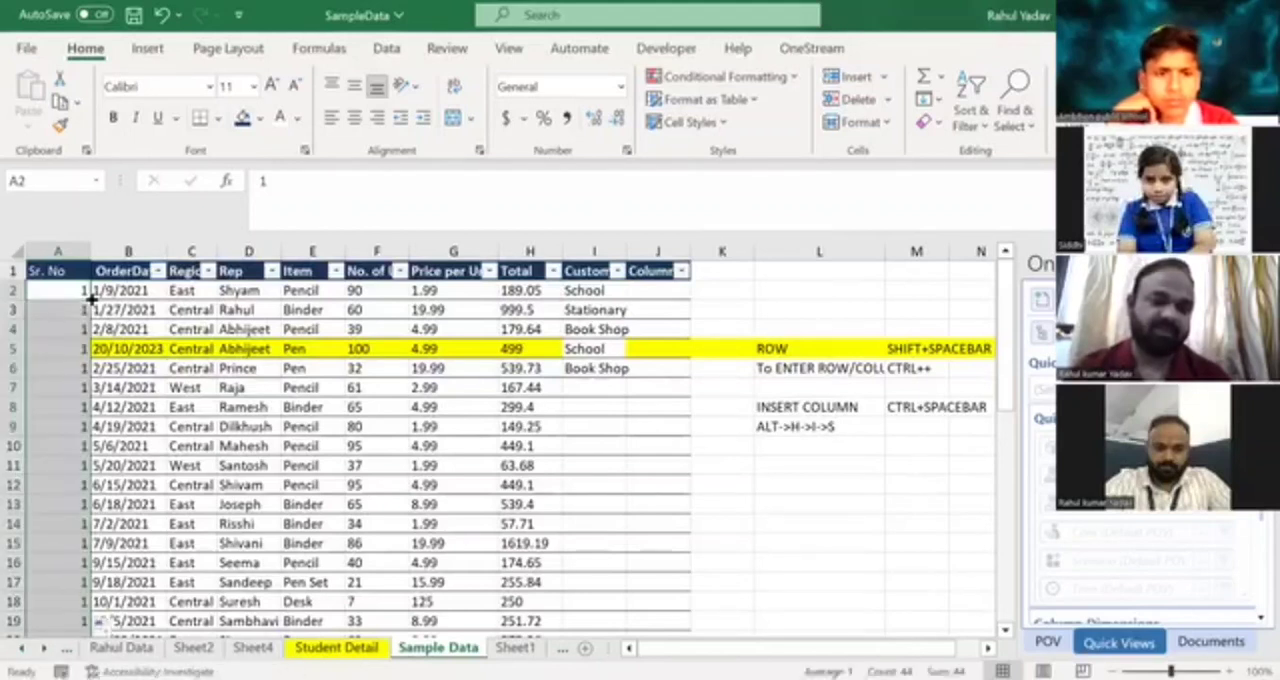
click(66, 334)
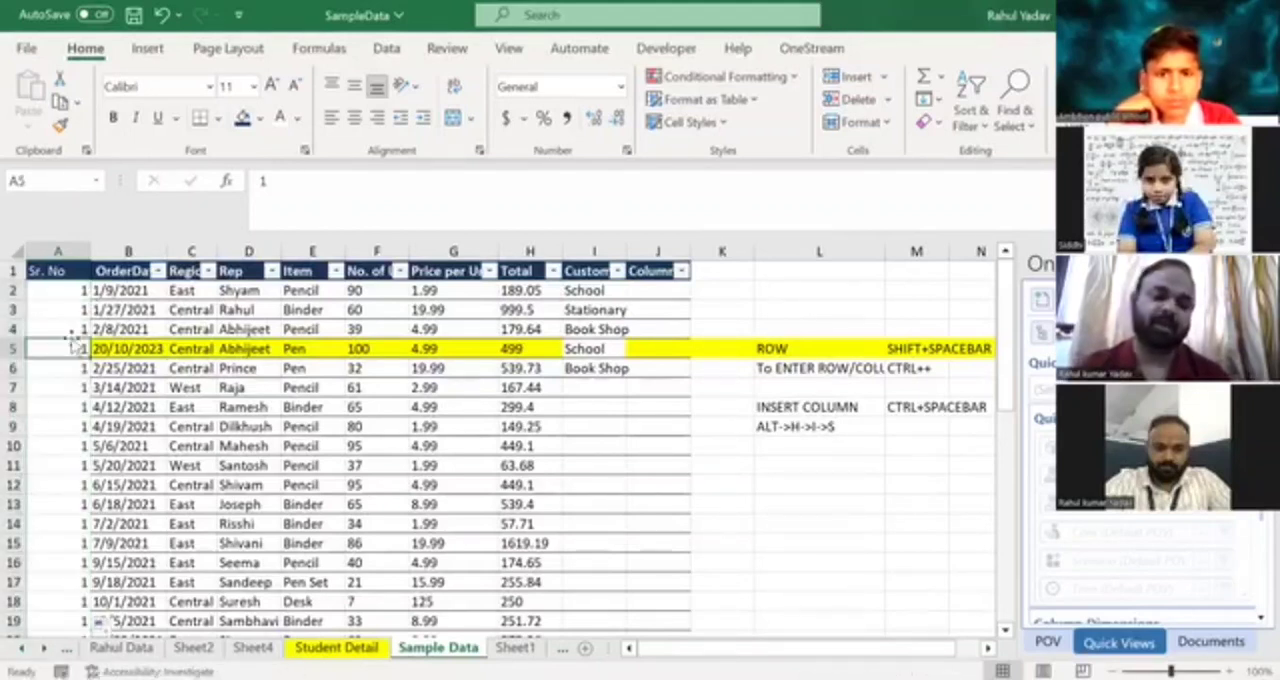
key(ctrl+Down)
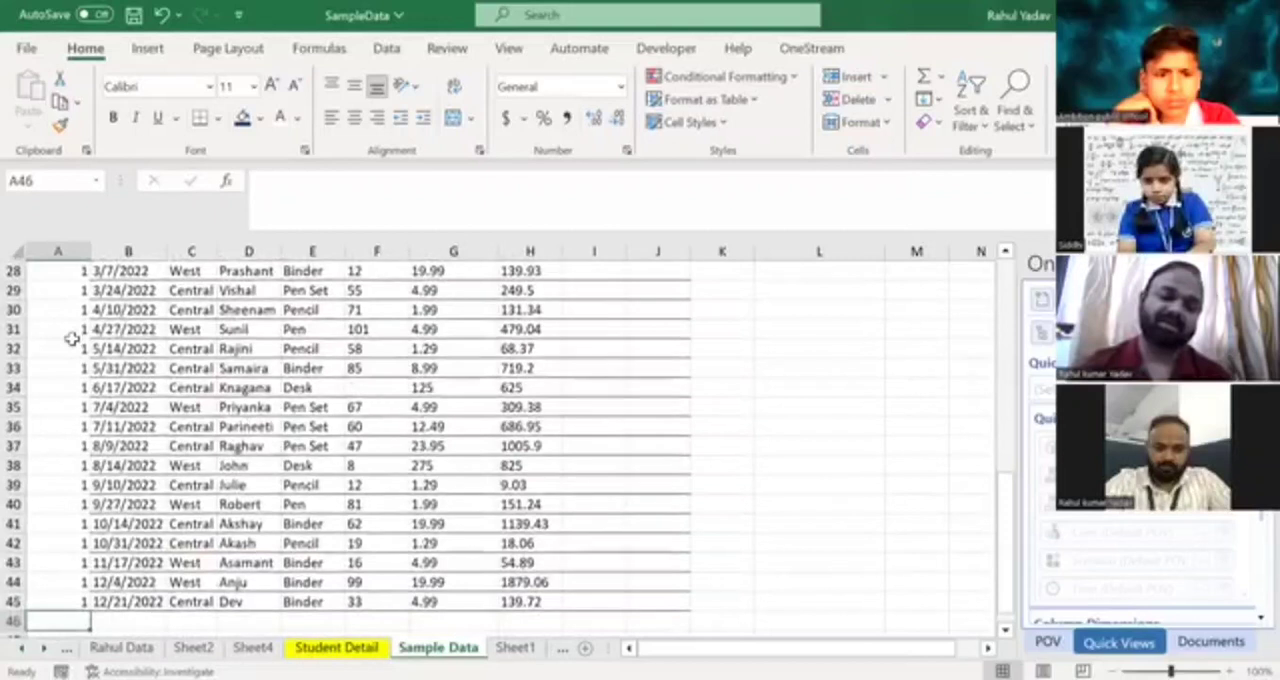
key(Right)
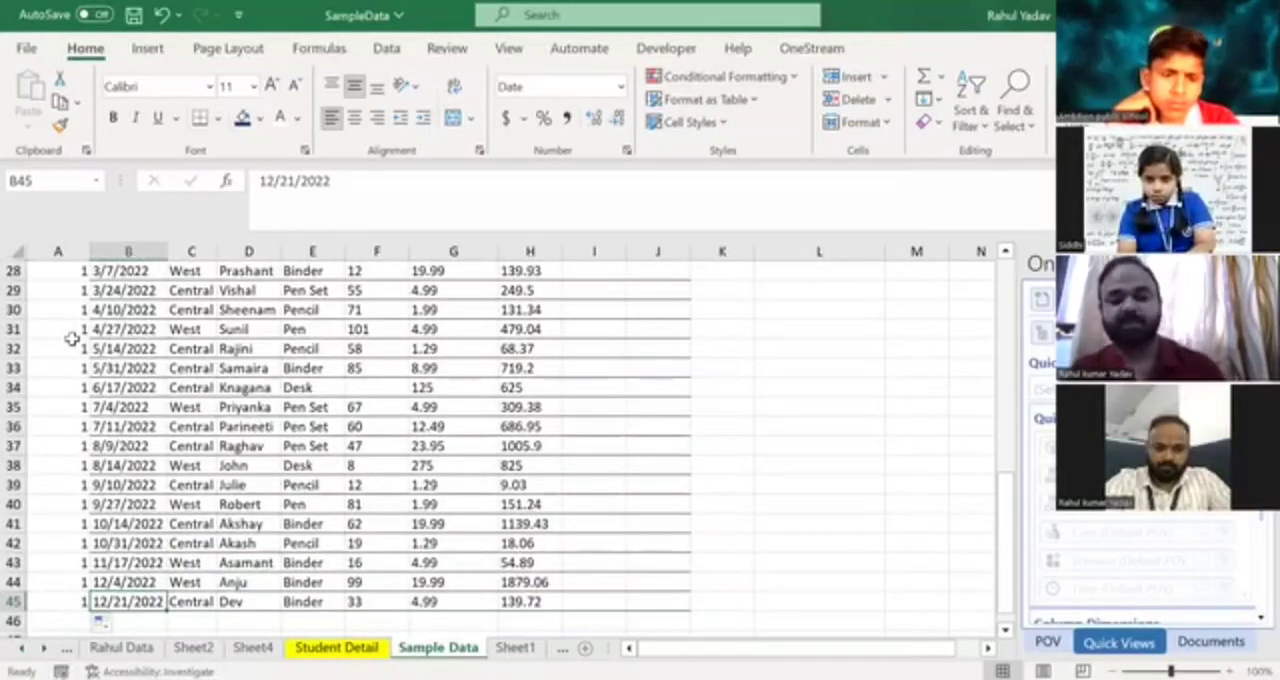
key(Left)
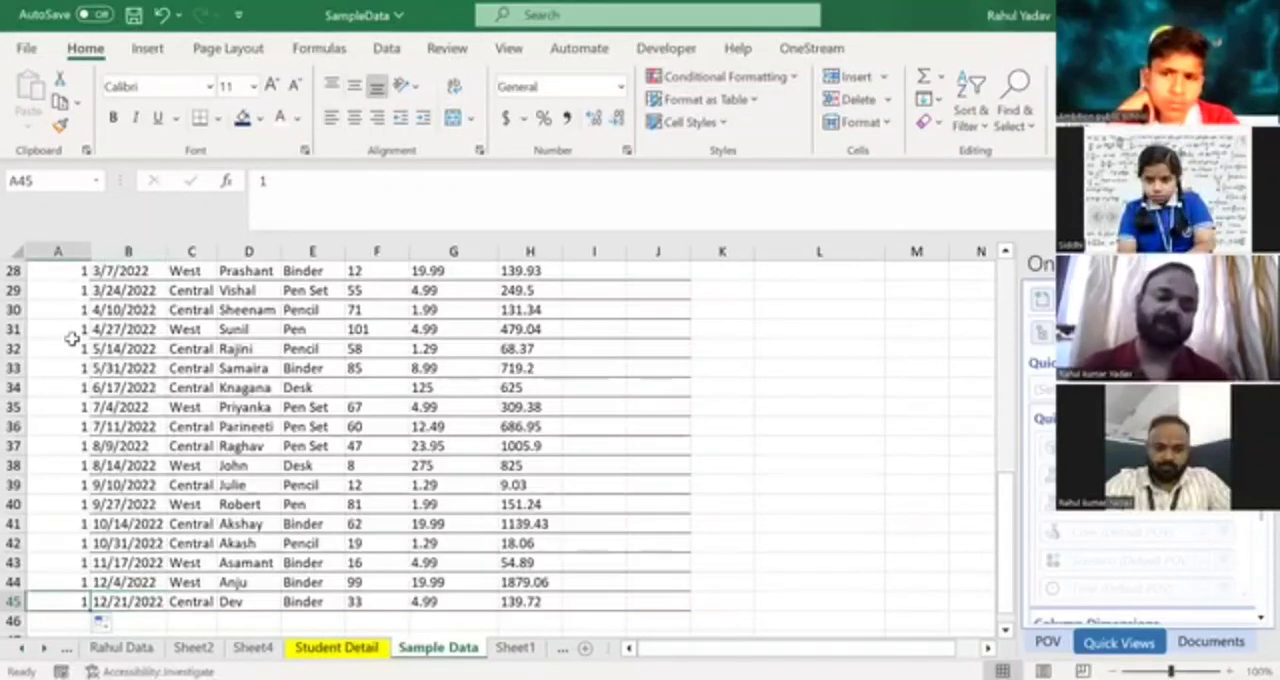
Examine where the OrderDate column ends compared with the autofilled Sr. No column and the blank rows below.
key(ctrl+Home)
key(Down)
key(Right)
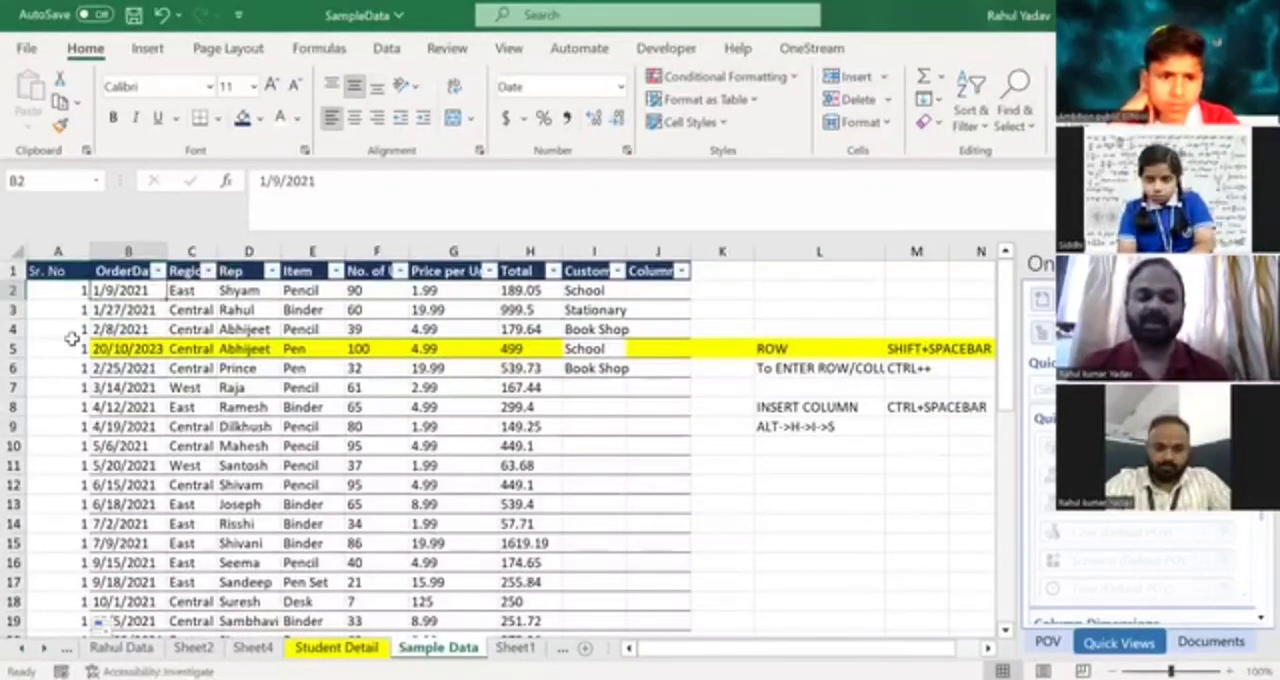
key(ctrl+Down)
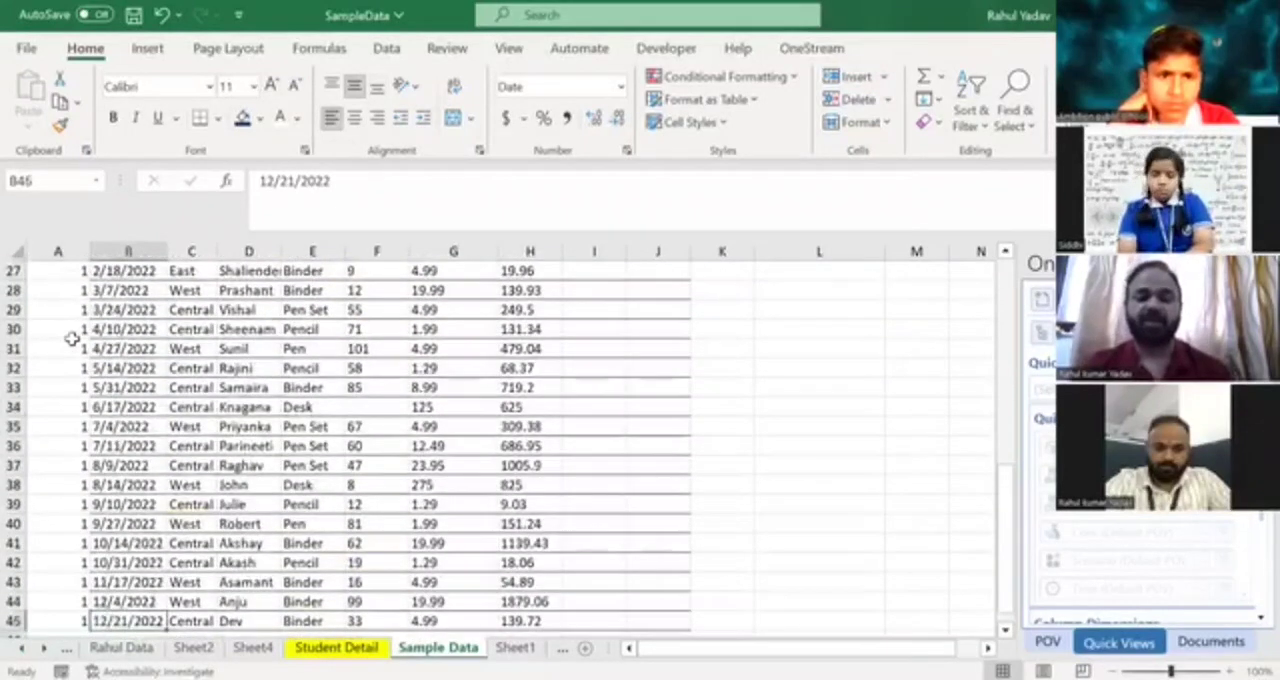
key(Down)
key(Down)
key(Down)
key(Down)
key(Down)
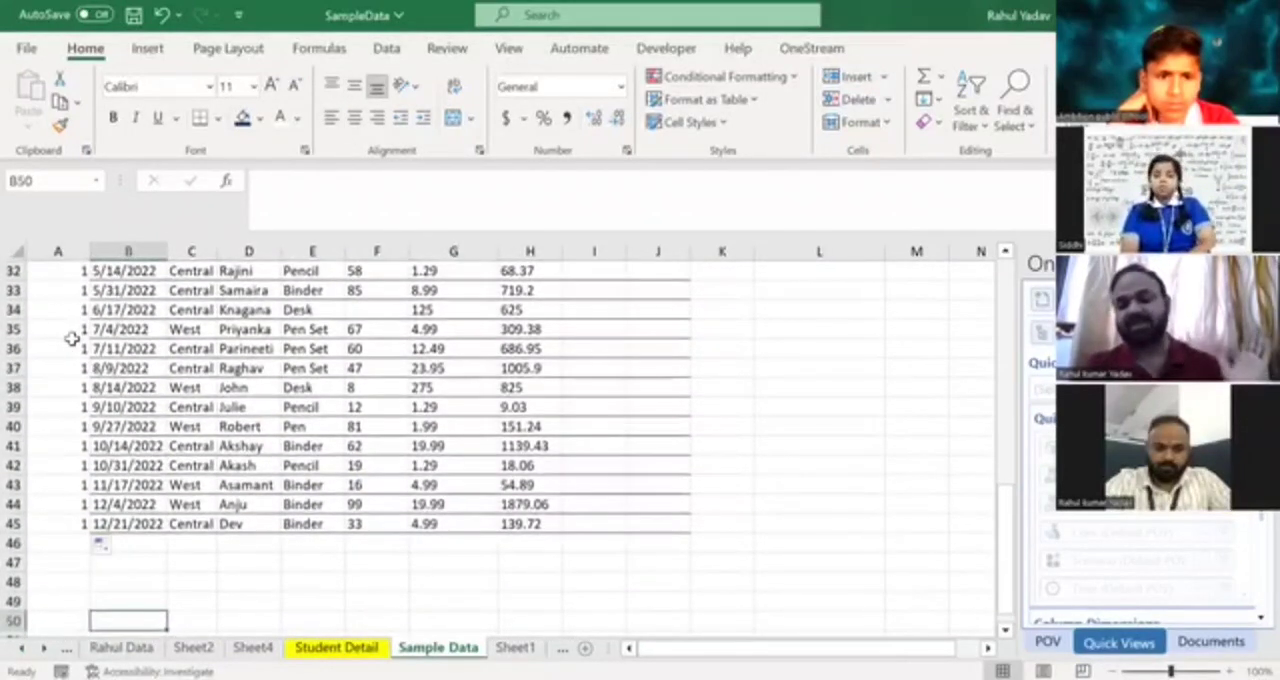
key(Up)
key(Up)
key(Up)
key(Up)
key(Up)
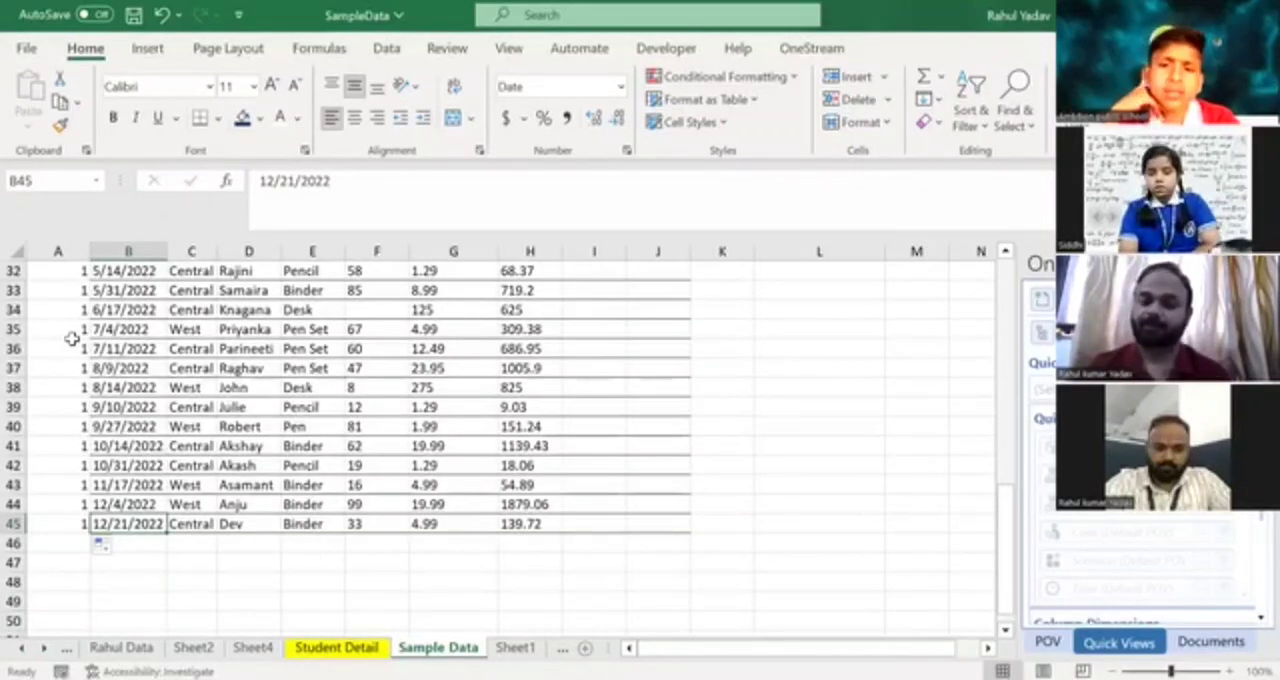
key(Up)
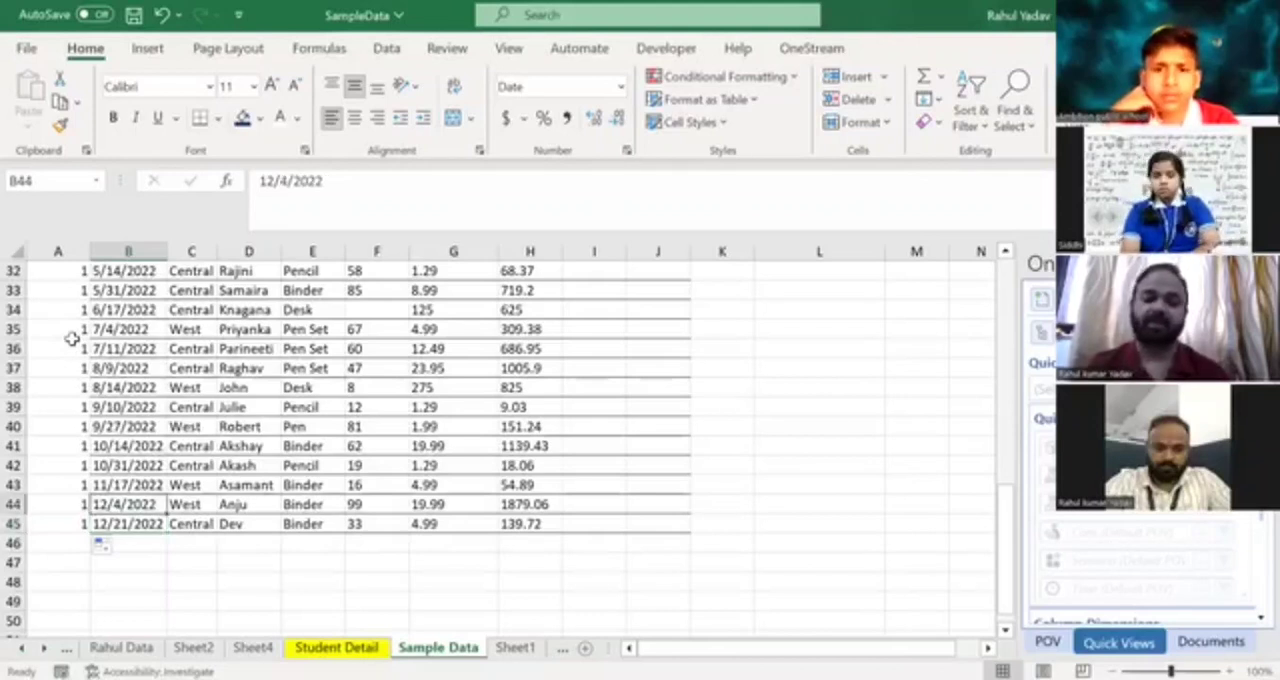
Enter 1 in cell J2 under Column1 and autofill it down the column alongside the data.
key(ctrl+Up)
key(Right)
key(Right)
key(Right)
key(Right)
key(Right)
key(Right)
key(Right)
key(Right)
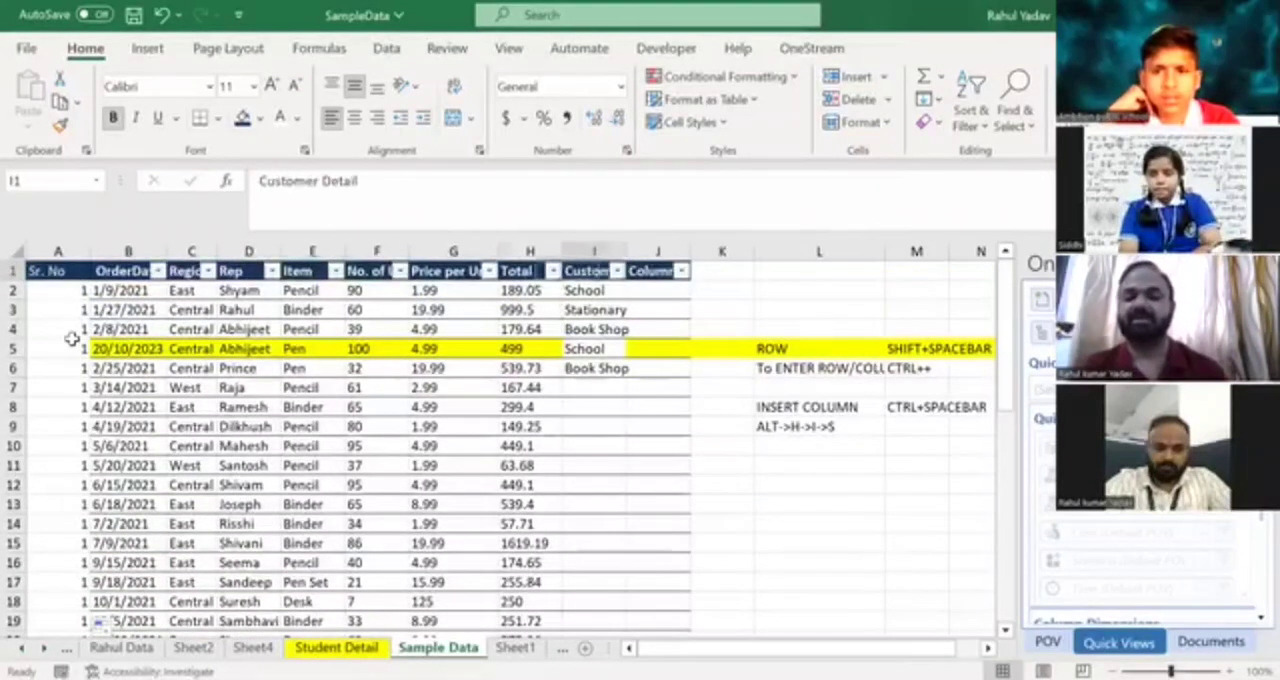
key(Down)
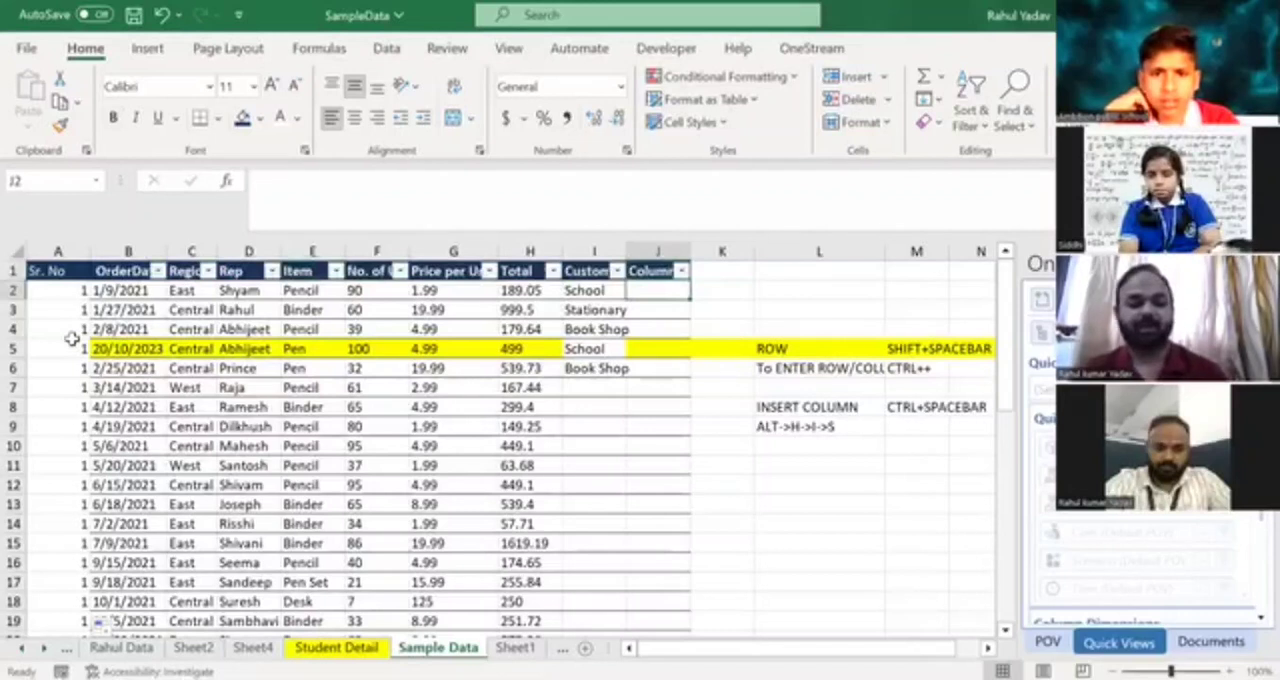
text(1)
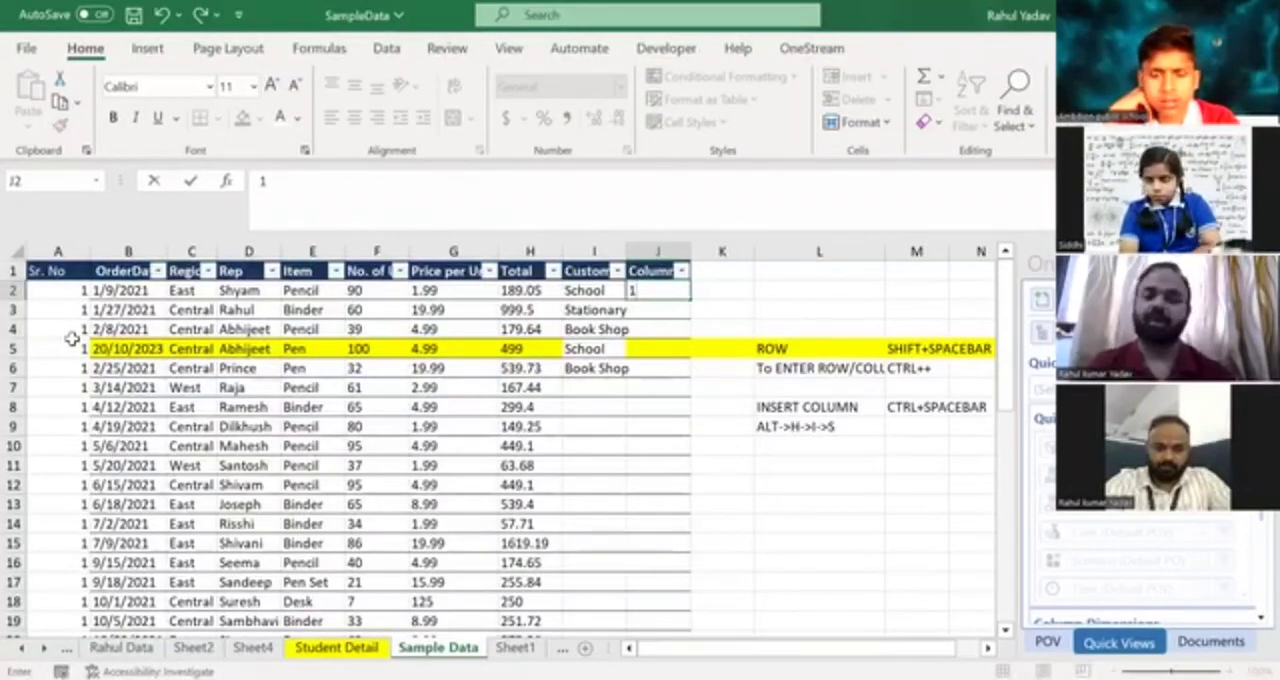
key(Return)
key(Up)
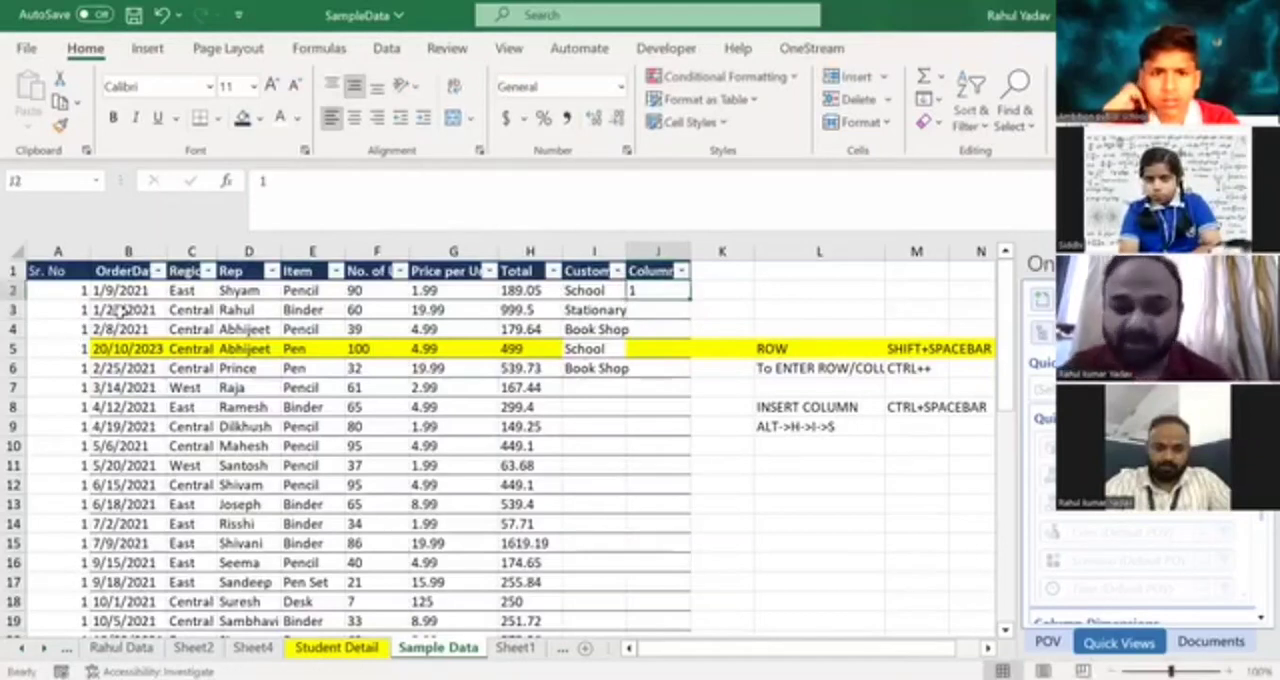
double_click(688, 299)
Examine the autofilled Column1 against the neighbouring Customer Detail column and check how far down the fill extends.
key(Left)
key(Left)
key(Left)
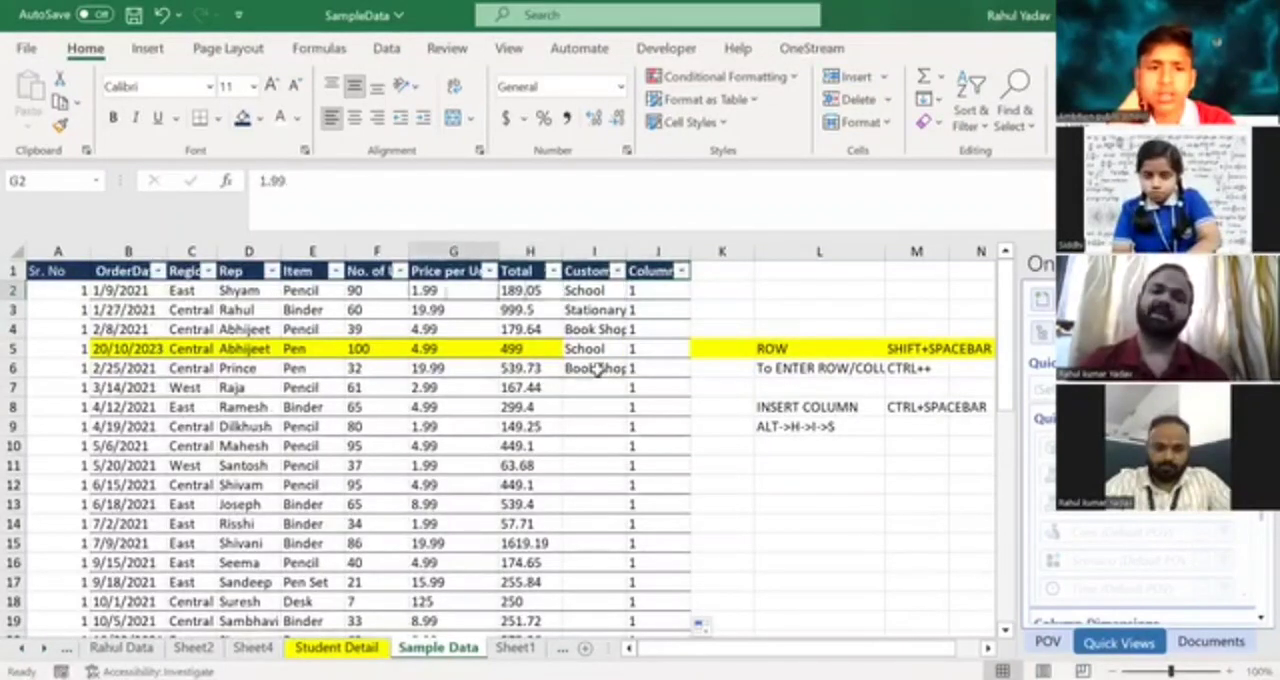
key(Right)
key(Right)
key(Right)
key(Left)
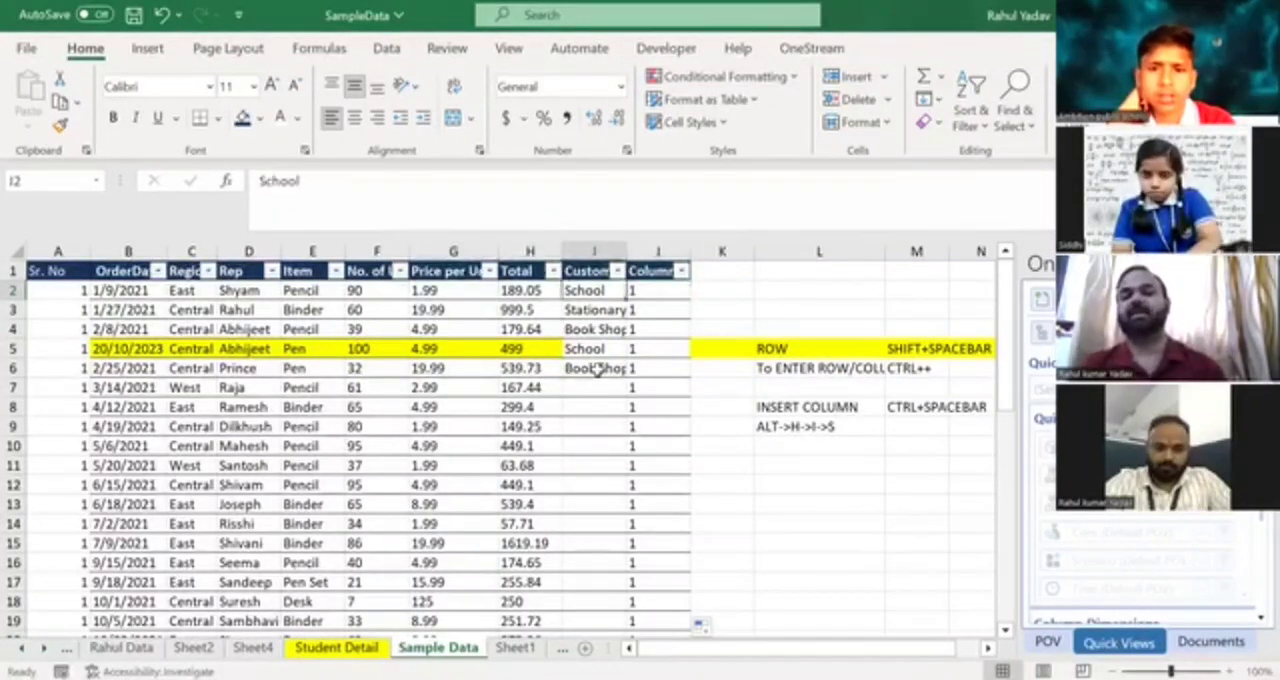
key(Right)
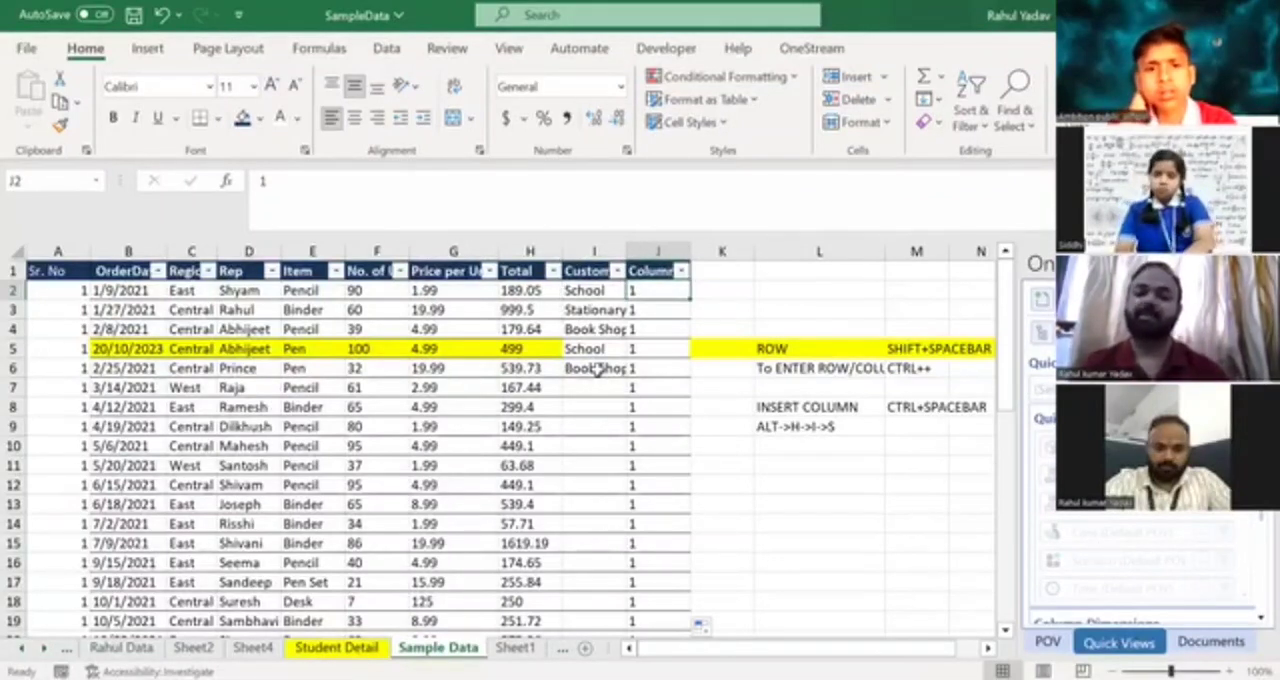
key(ctrl+Down)
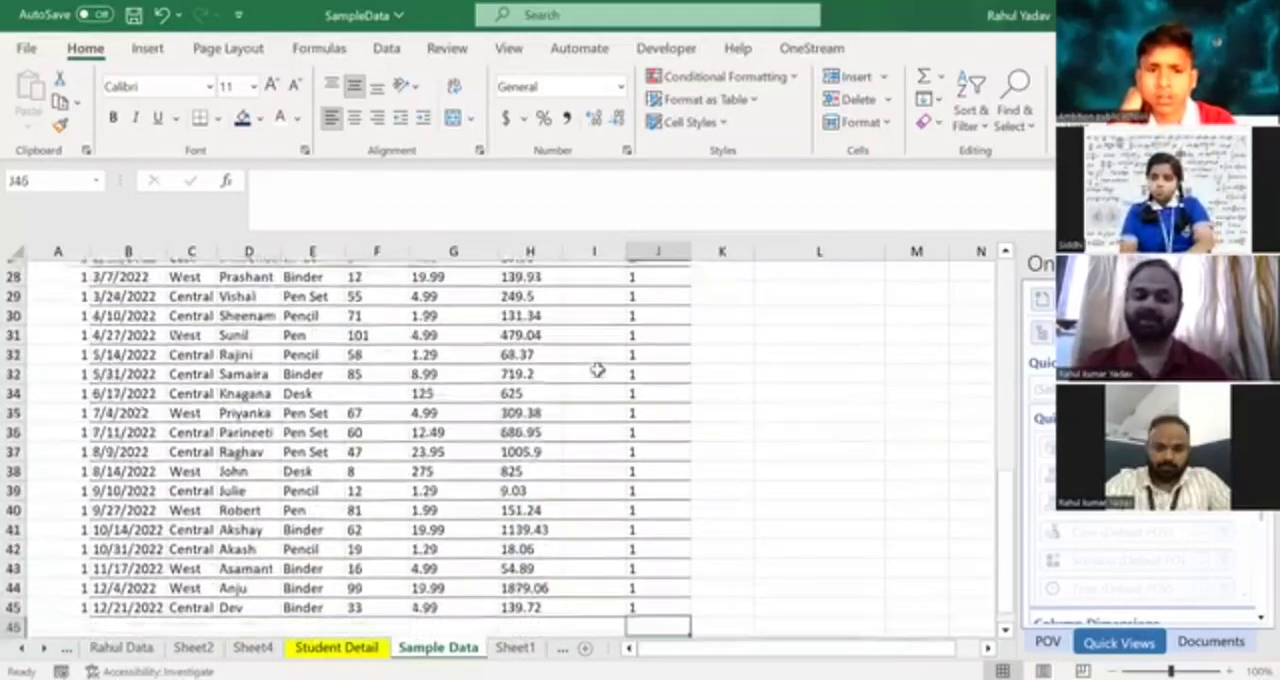
key(ctrl+Up)
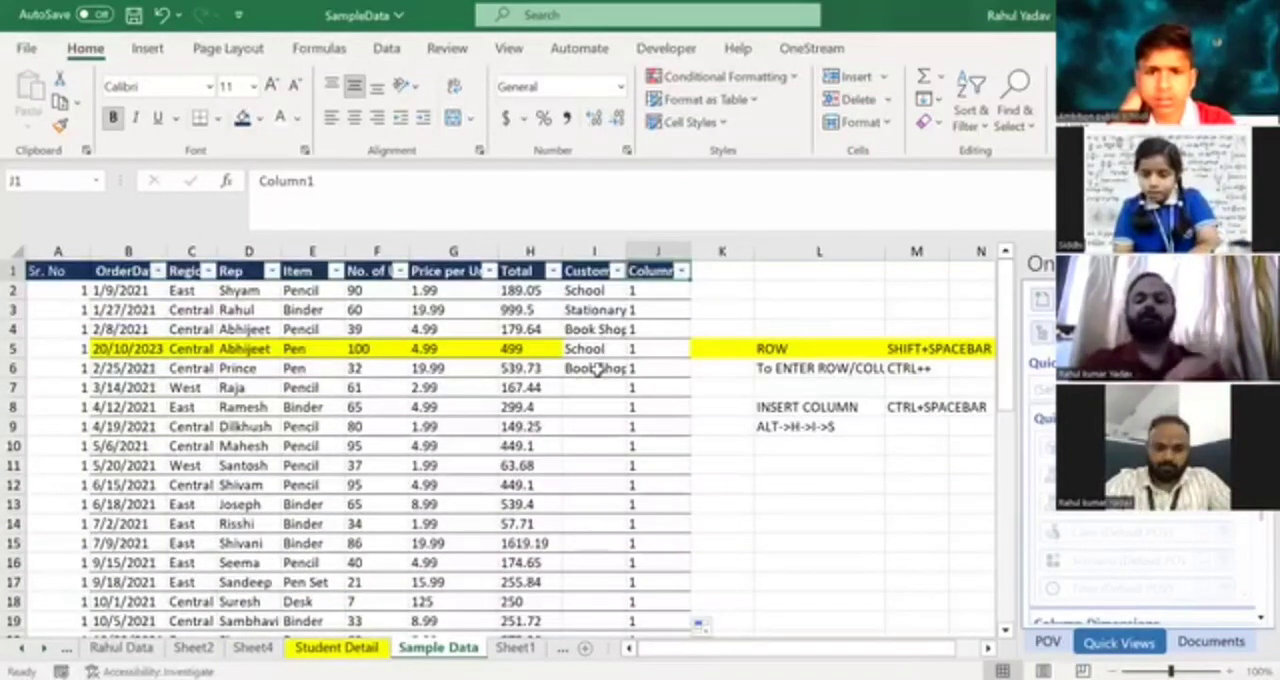
Copy the Customer Detail entries in I2:I6 and paste them into the blank cells of that column starting at I7.
key(Left)
key(Down)
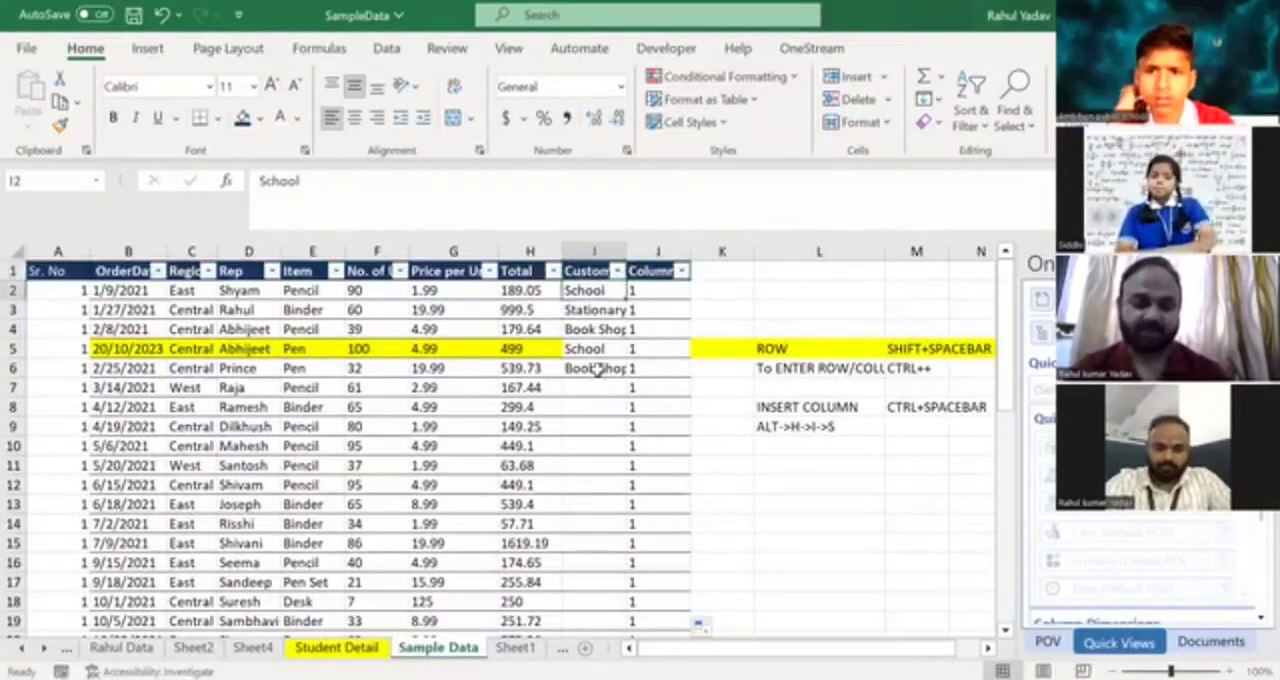
shift+click(597, 368)
key(ctrl+c)
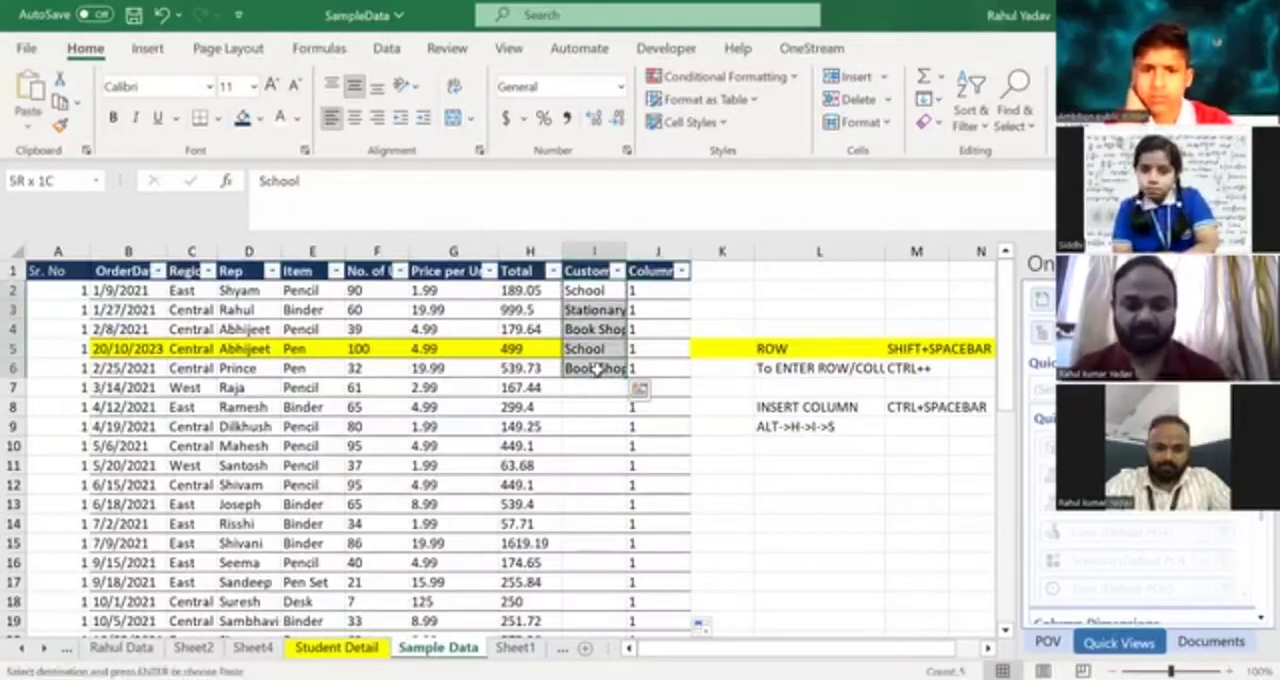
click(597, 368)
key(Down)
key(shift+Down)
key(shift+Down)
key(shift+Down)
key(shift+Down)
key(shift+Down)
key(shift+Down)
key(shift+Down)
key(shift+Down)
key(shift+Down)
key(shift+Down)
key(shift+Down)
key(shift+Down)
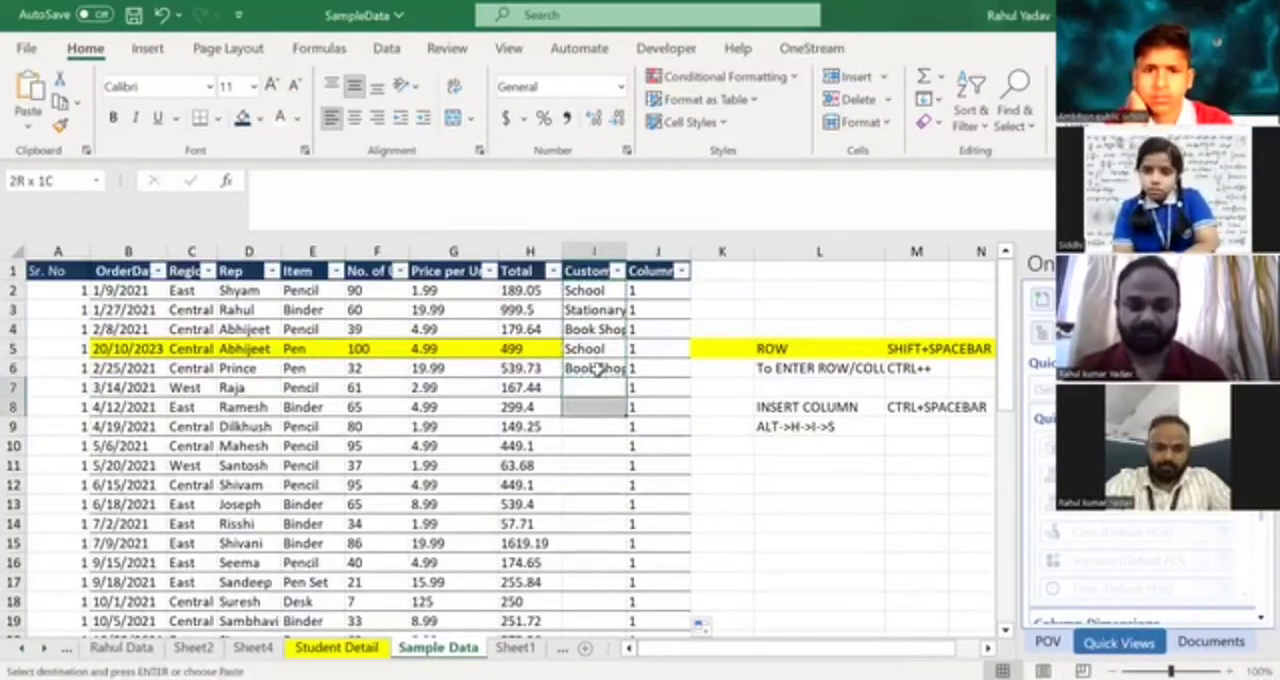
key(shift+Down)
key(shift+Down)
key(shift+Down)
key(shift+Down)
key(shift+Down)
key(shift+Down)
key(shift+Down)
key(shift+Down)
key(shift+Down)
key(shift+Down)
key(shift+Down)
key(shift+Down)
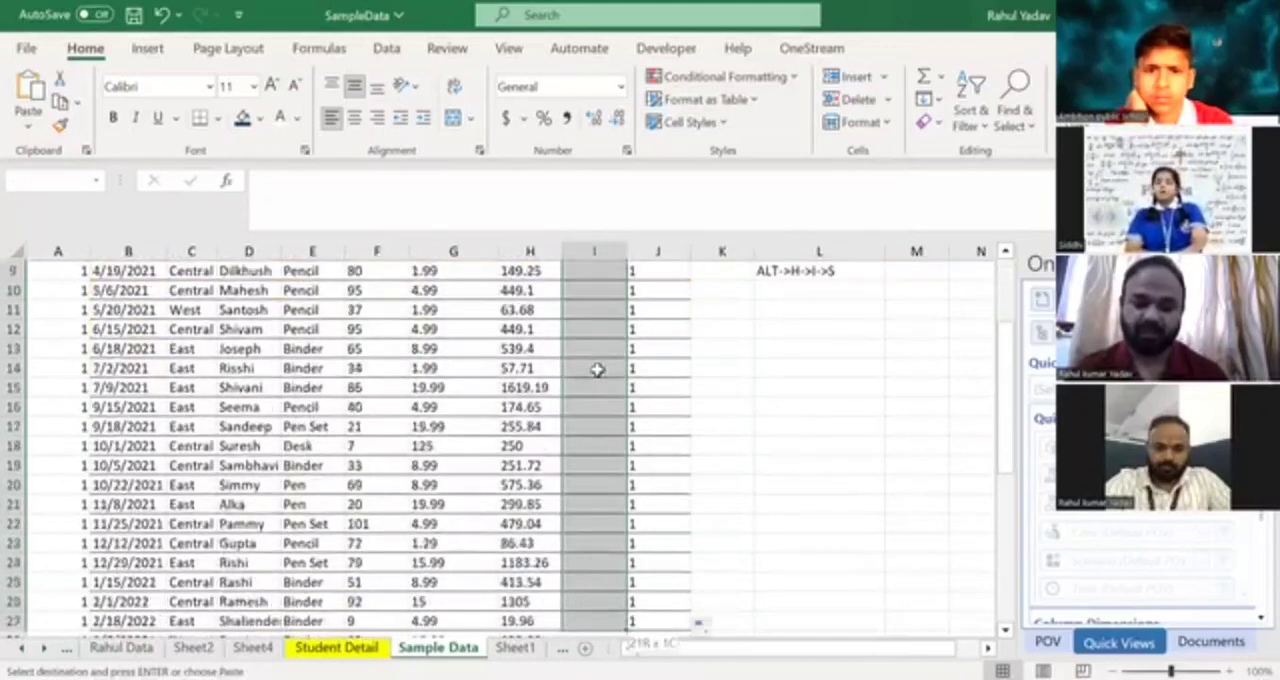
key(shift+Down)
key(shift+Down)
key(shift+Down)
key(shift+Down)
key(shift+Down)
key(shift+Down)
key(shift+Down)
key(shift+Down)
key(shift+Down)
key(shift+Down)
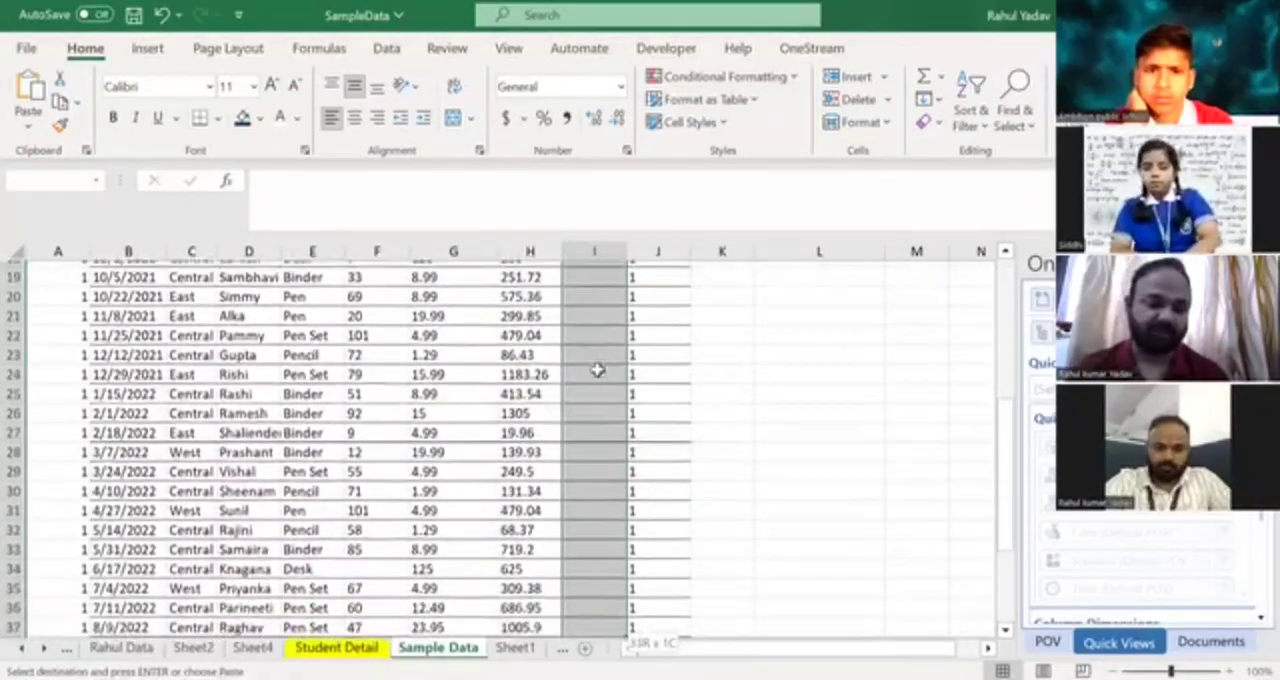
key(shift+Down)
key(shift+Down)
key(shift+Down)
key(shift+Down)
key(shift+Down)
key(shift+Down)
key(shift+Down)
key(shift+Down)
key(shift+Down)
key(shift+Down)
key(shift+Down)
key(shift+Down)
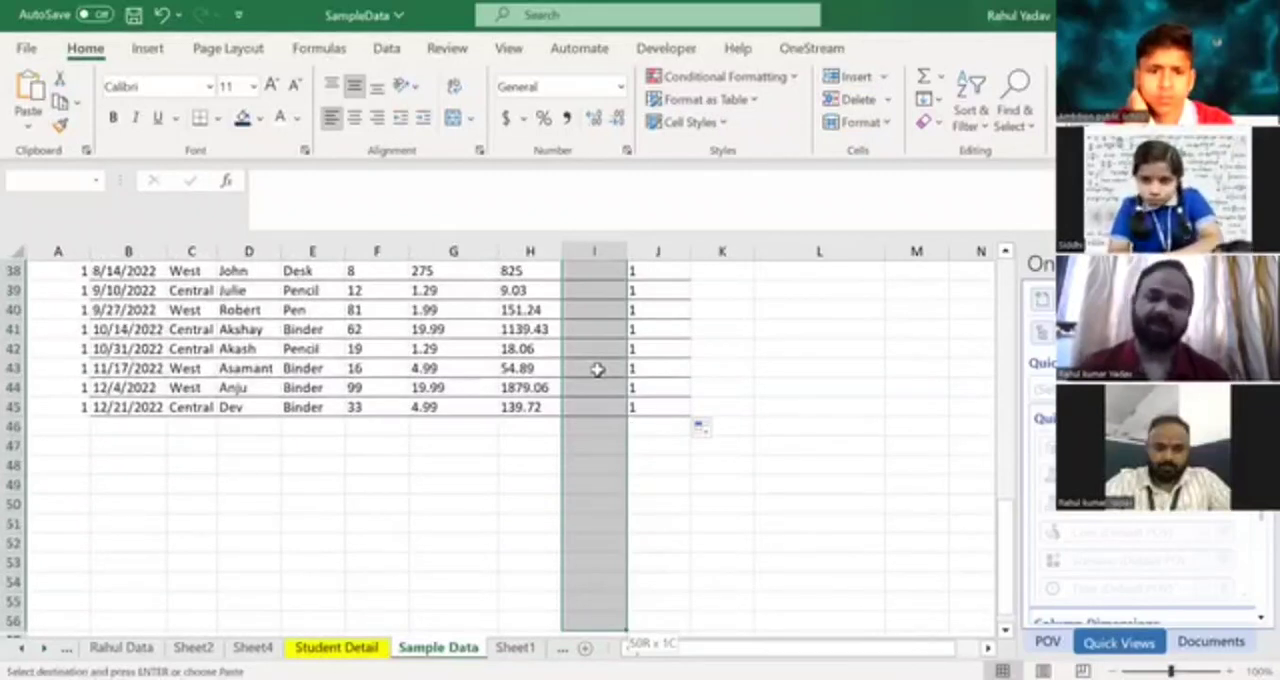
key(shift+Up)
key(shift+Up)
key(shift+Up)
key(shift+Up)
key(shift+Up)
key(shift+Up)
key(shift+Up)
key(shift+Up)
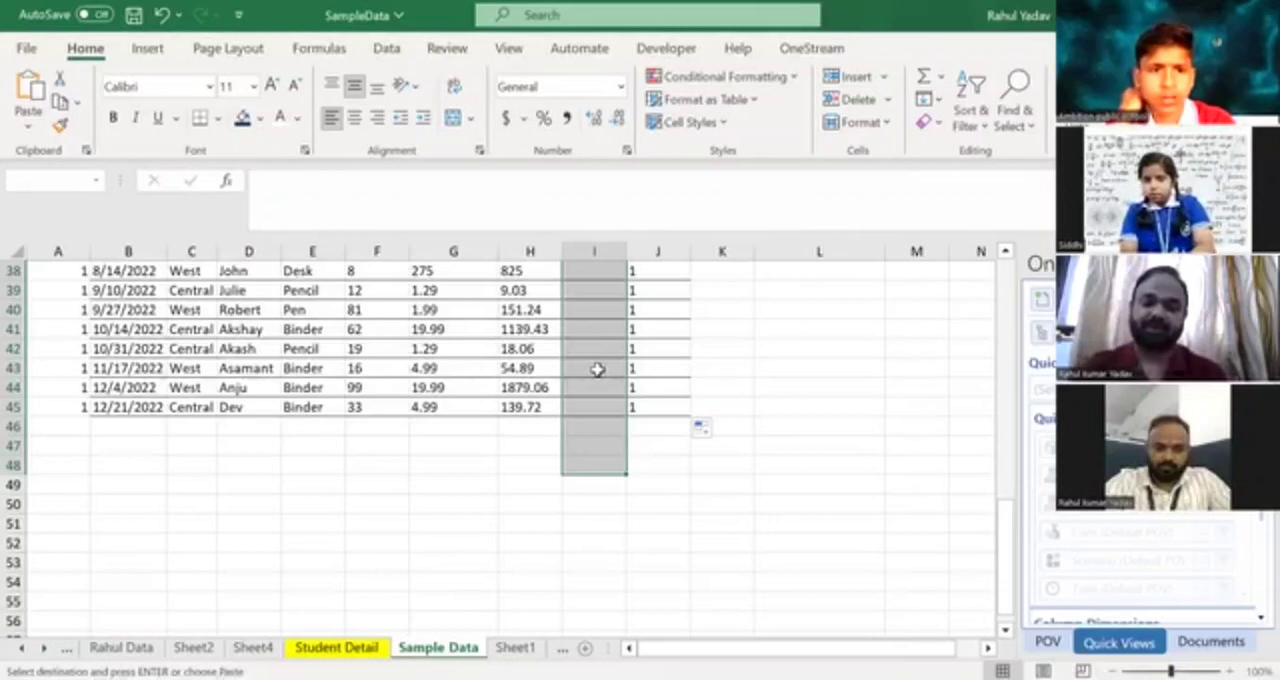
key(ctrl+shift+Up)
key(Down)
key(Down)
key(Down)
key(Down)
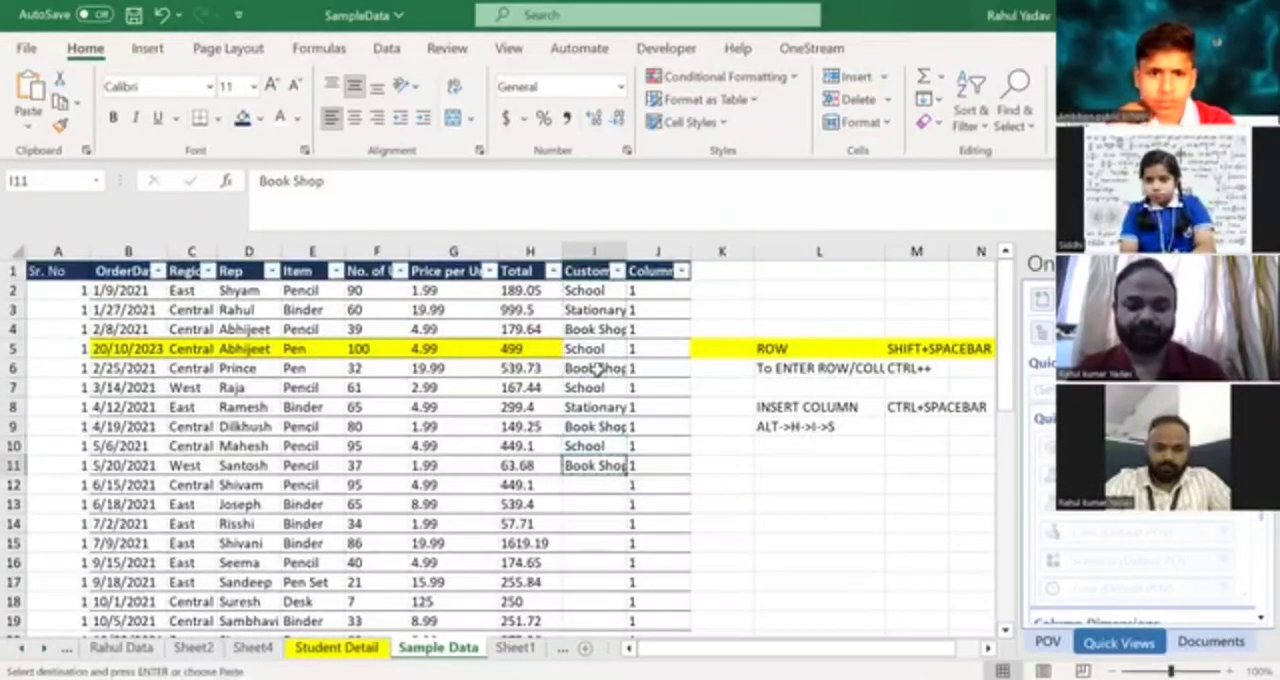
Paste the Book Shop entry from I11 down the Customer Detail column through row 48, past the last data row.
key(shift+Down)
key(shift+Down)
key(shift+Down)
key(shift+Down)
key(shift+Down)
key(shift+Down)
key(shift+Down)
key(shift+Down)
key(shift+Down)
key(shift+Down)
key(shift+Down)
key(shift+Down)
key(shift+Down)
key(shift+Down)
key(shift+Down)
key(shift+Down)
key(shift+Down)
key(shift+Down)
key(shift+Down)
key(shift+Down)
key(shift+Down)
key(shift+Down)
key(shift+Down)
key(shift+Down)
key(shift+Down)
key(shift+Down)
key(shift+Down)
key(shift+Down)
key(shift+Down)
key(shift+Down)
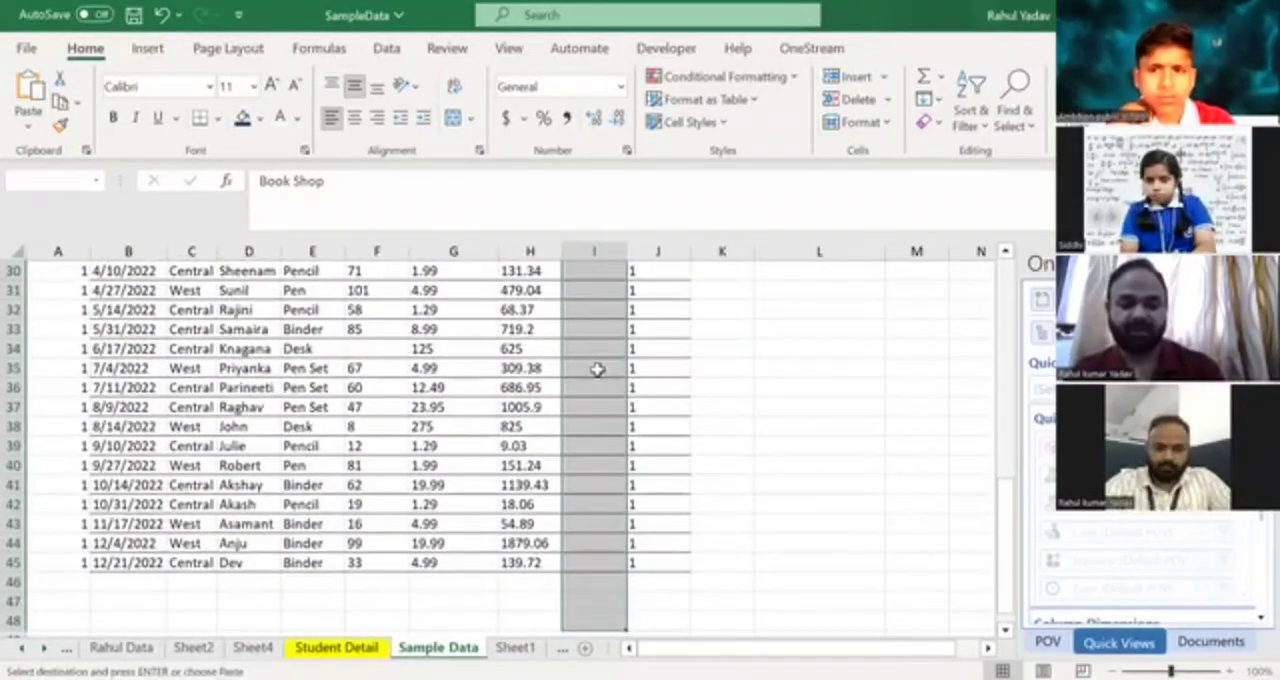
key(ctrl+v)
key(ctrl+Down)
key(Down)
key(Up)
Clear the filled values from J2 to J45 in Column1, keeping the header.
key(Right)
key(Up)
key(Up)
key(Up)
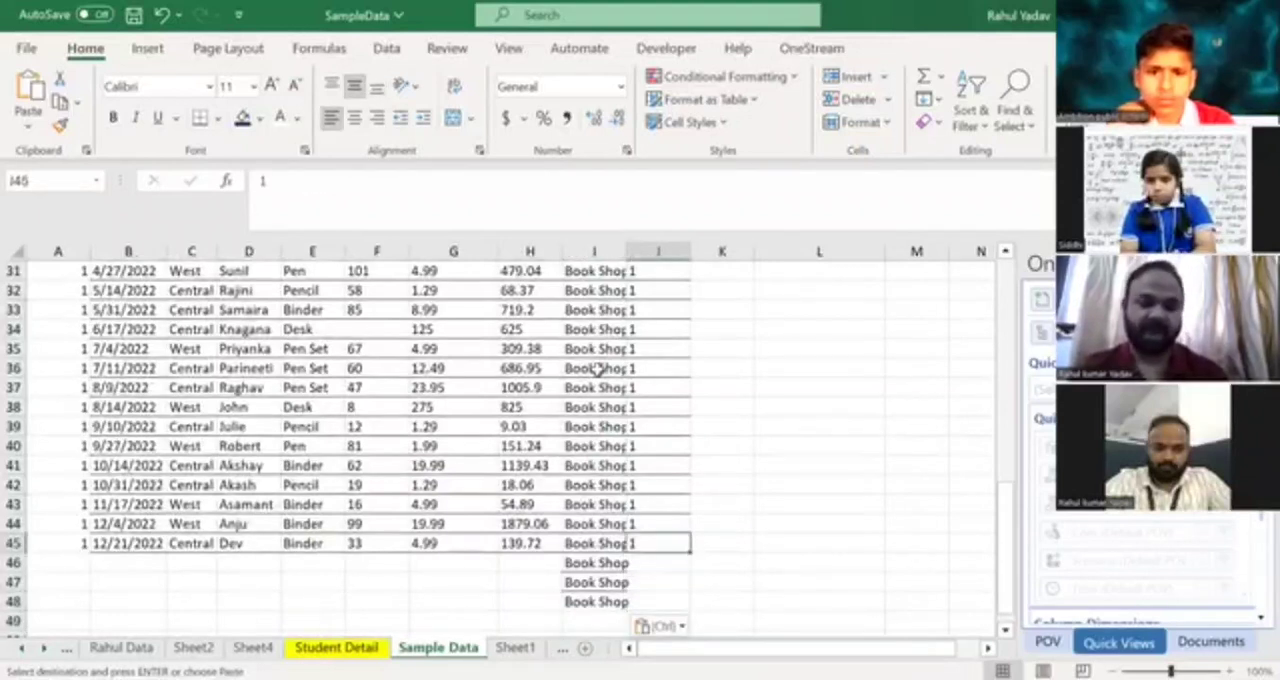
key(ctrl+shift+Up)
key(shift+Down)
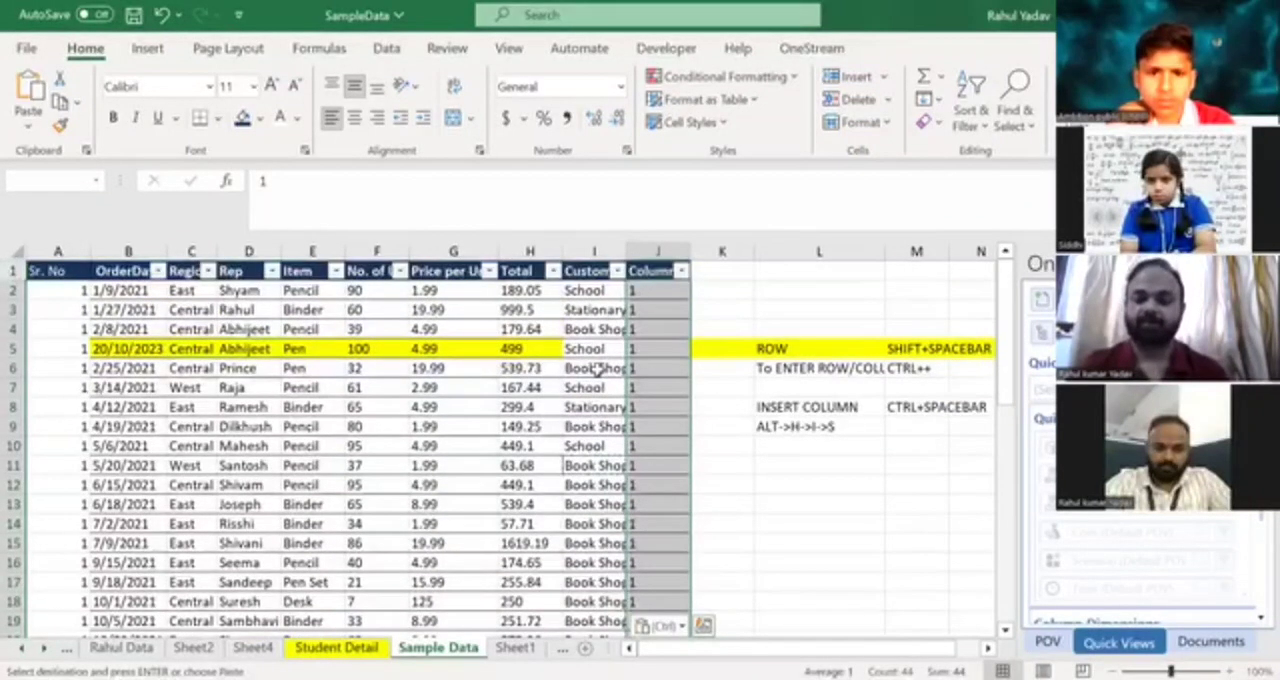
key(Delete)
Enter 1 in cell J2 and autofill it down Column1 alongside the extended Customer Detail entries.
key(Up)
key(Up)
key(Up)
key(ctrl+Up)
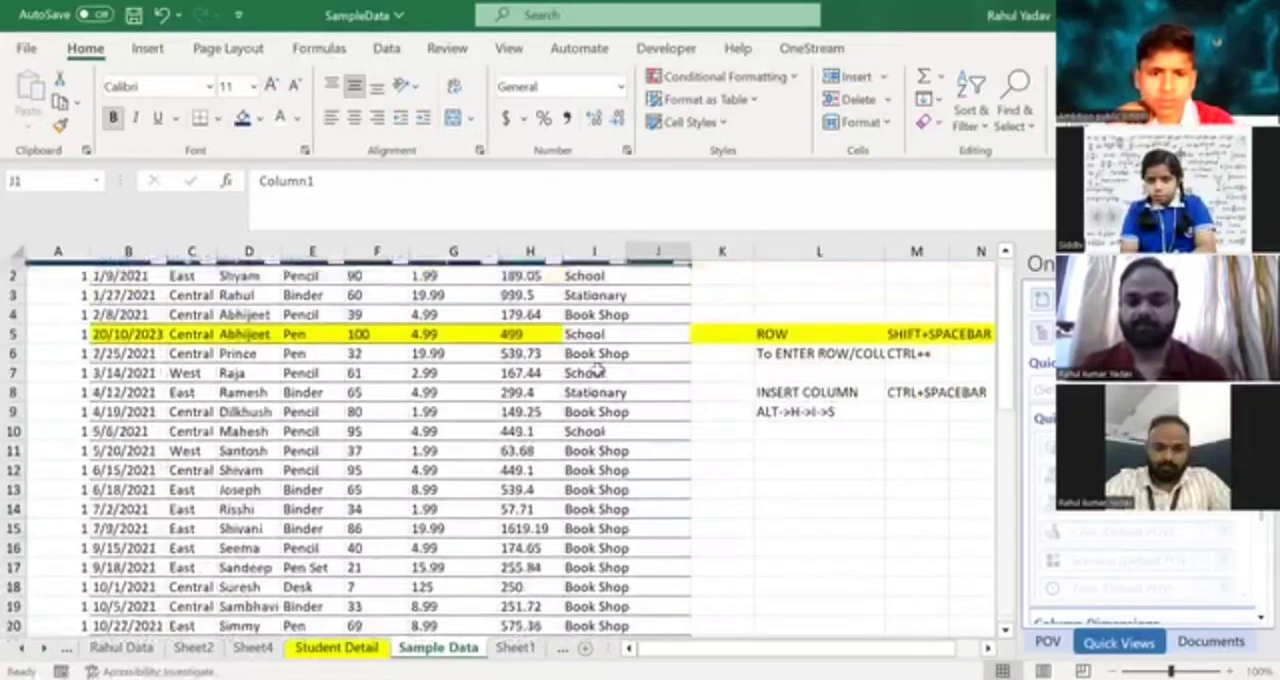
key(Down)
text(1)
key(Return)
key(Up)
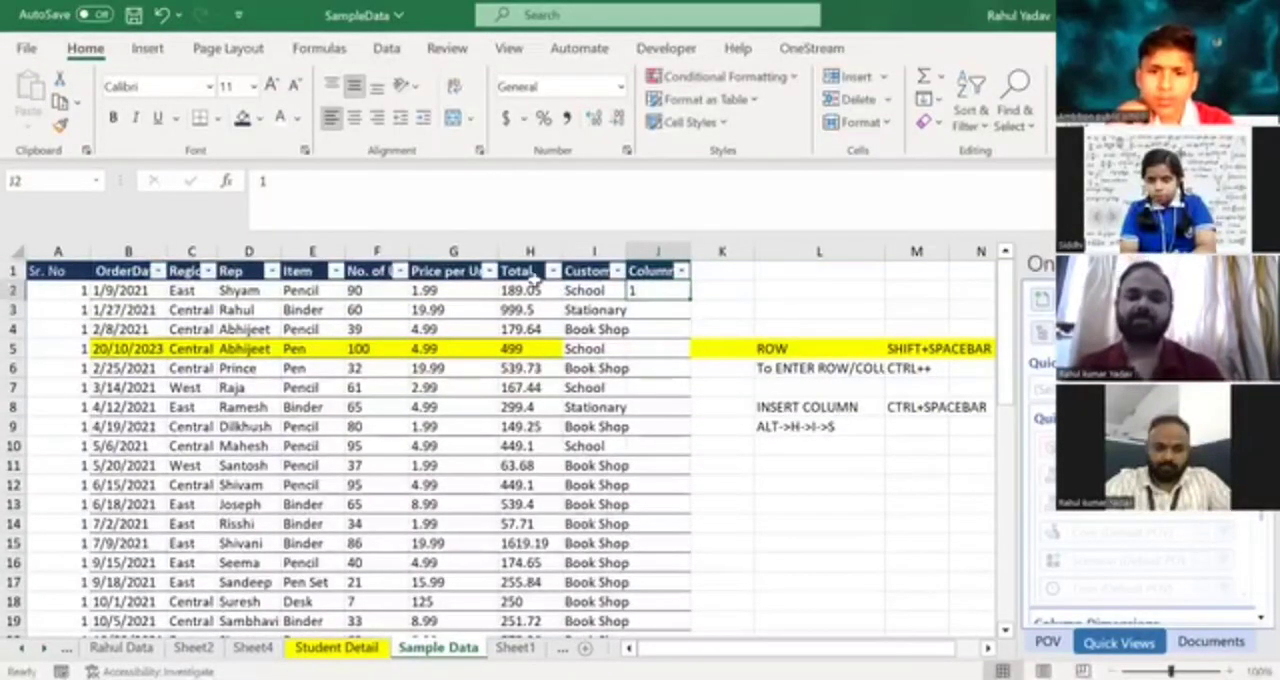
double_click(689, 298)
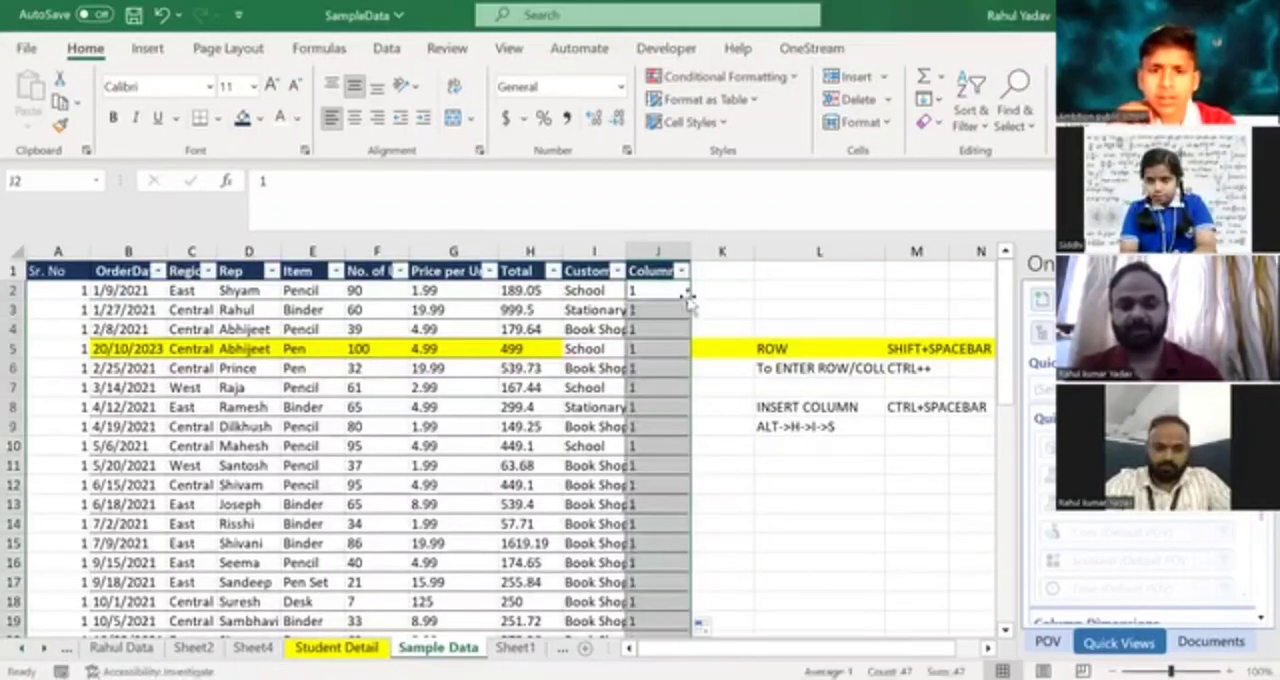
Check where the Column1 autofill ends compared with the last Customer Detail entry.
click(644, 397)
key(ctrl+Down)
key(Down)
key(Down)
key(Up)
key(Up)
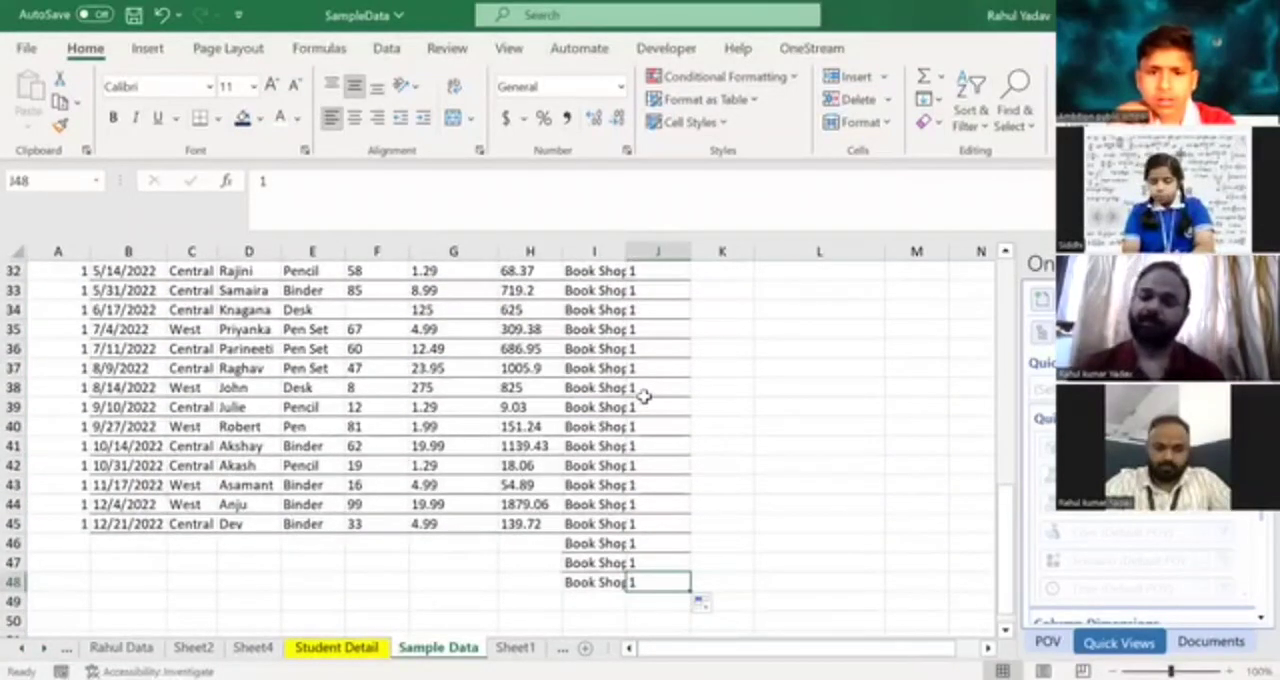
Clear the autofilled values in Column1 from J3 downward, keeping the 1 in J2.
key(ctrl+Up)
key(Down)
key(Left)
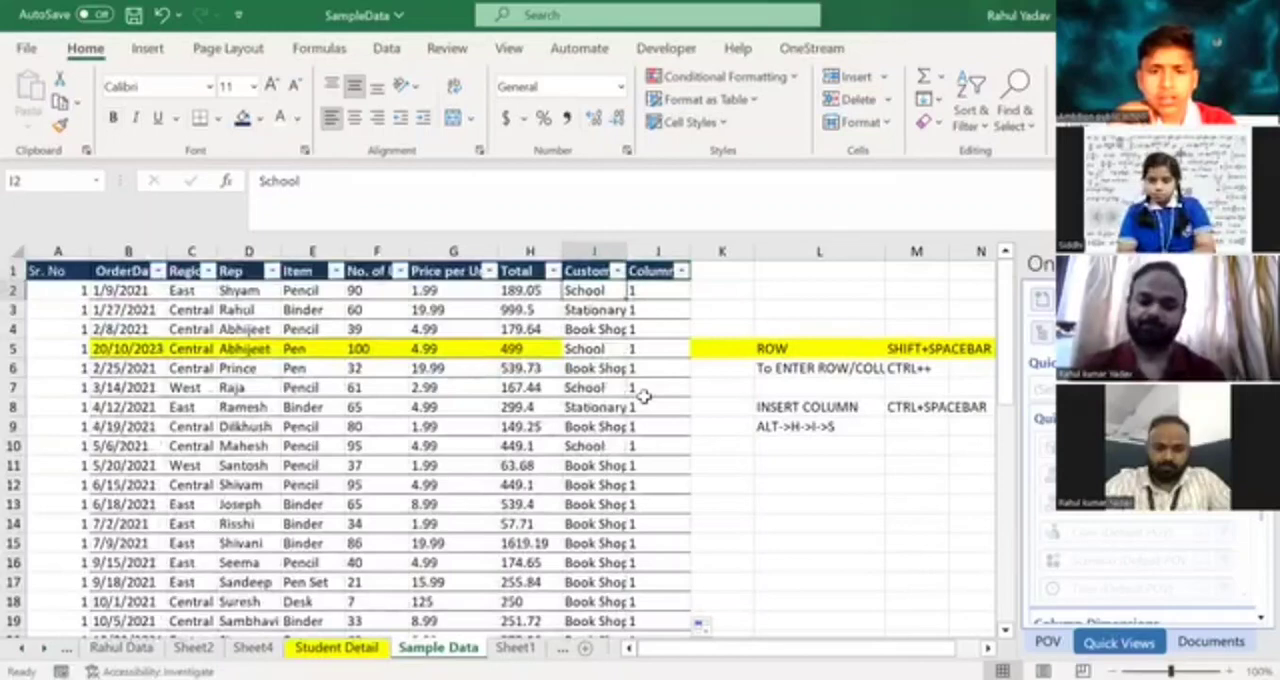
key(Right)
key(Down)
key(ctrl+shift+Down)
key(Delete)
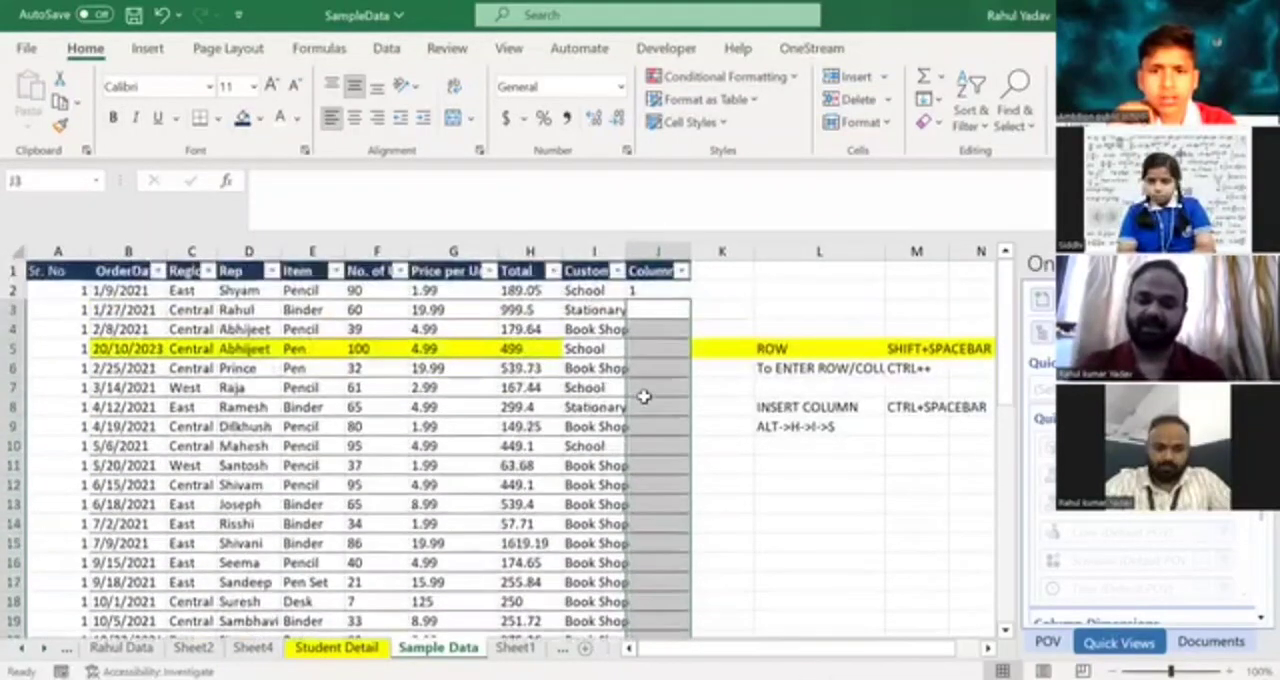
Clear all Customer Detail entries from I2 downward, keeping the column header.
key(Down)
key(Left)
key(Up)
key(Up)
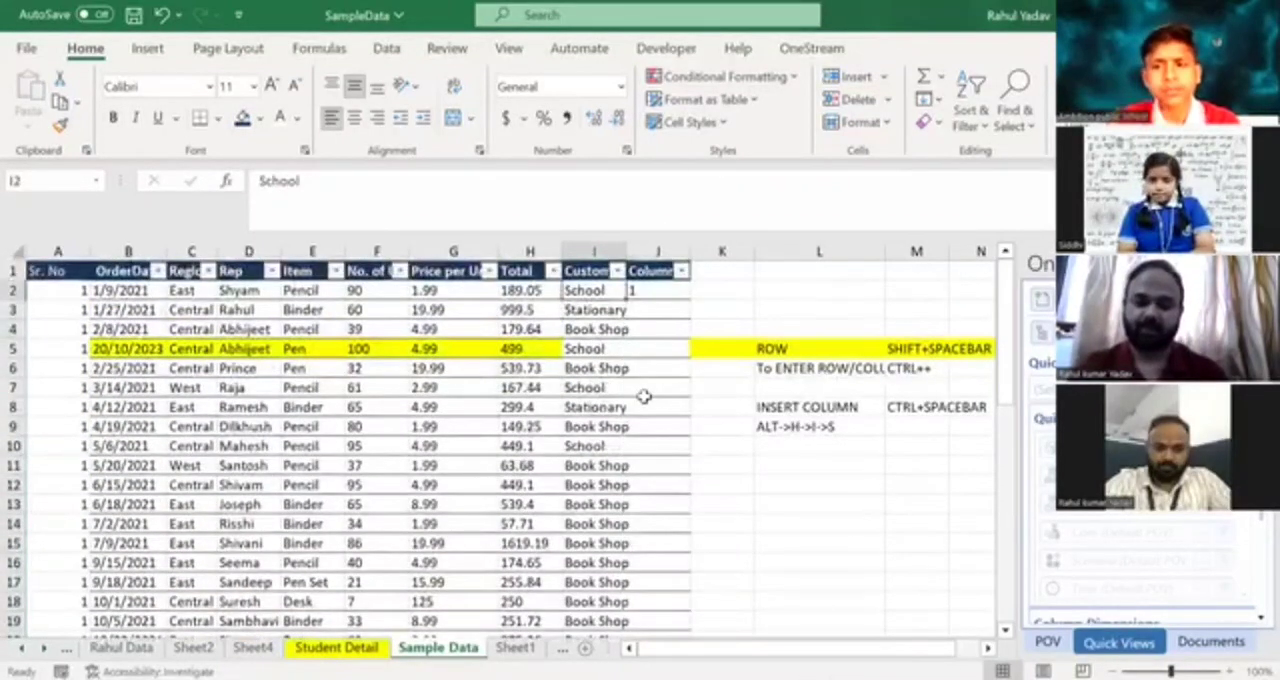
key(ctrl+shift+Down)
key(Delete)
Autofill the 1 in J2 down Column1 next to the emptied Customer Detail column.
key(Up)
key(Down)
key(Right)
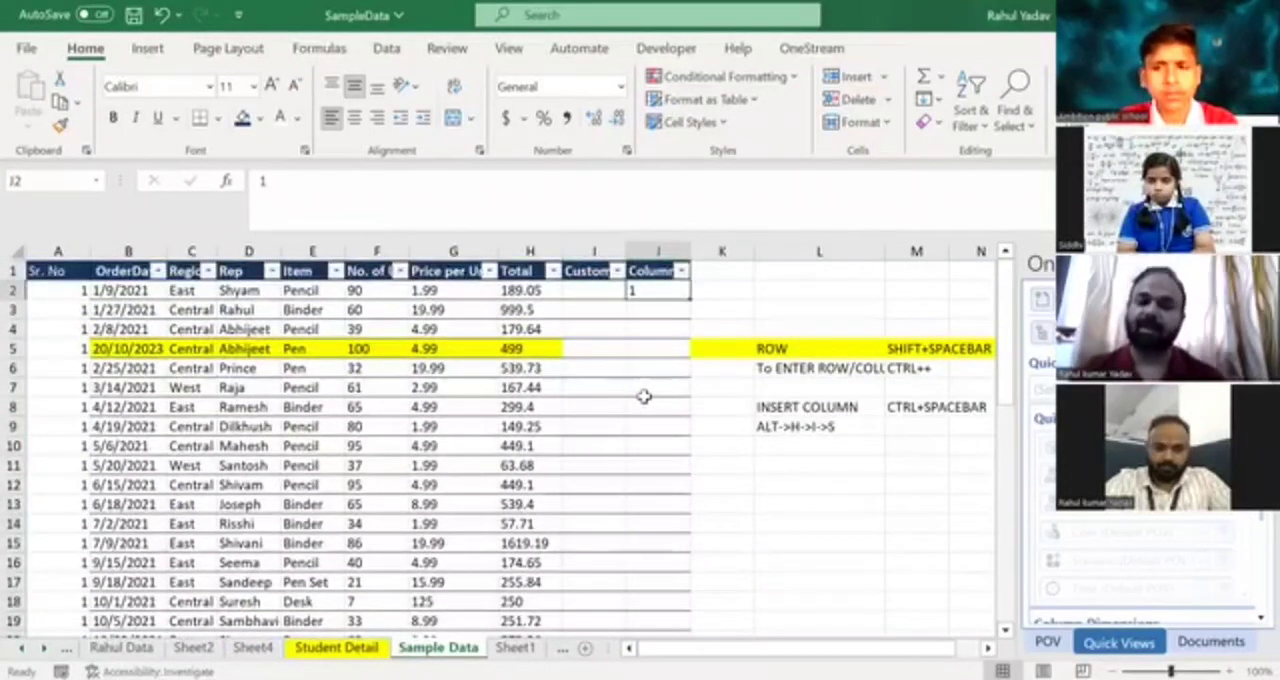
double_click(690, 297)
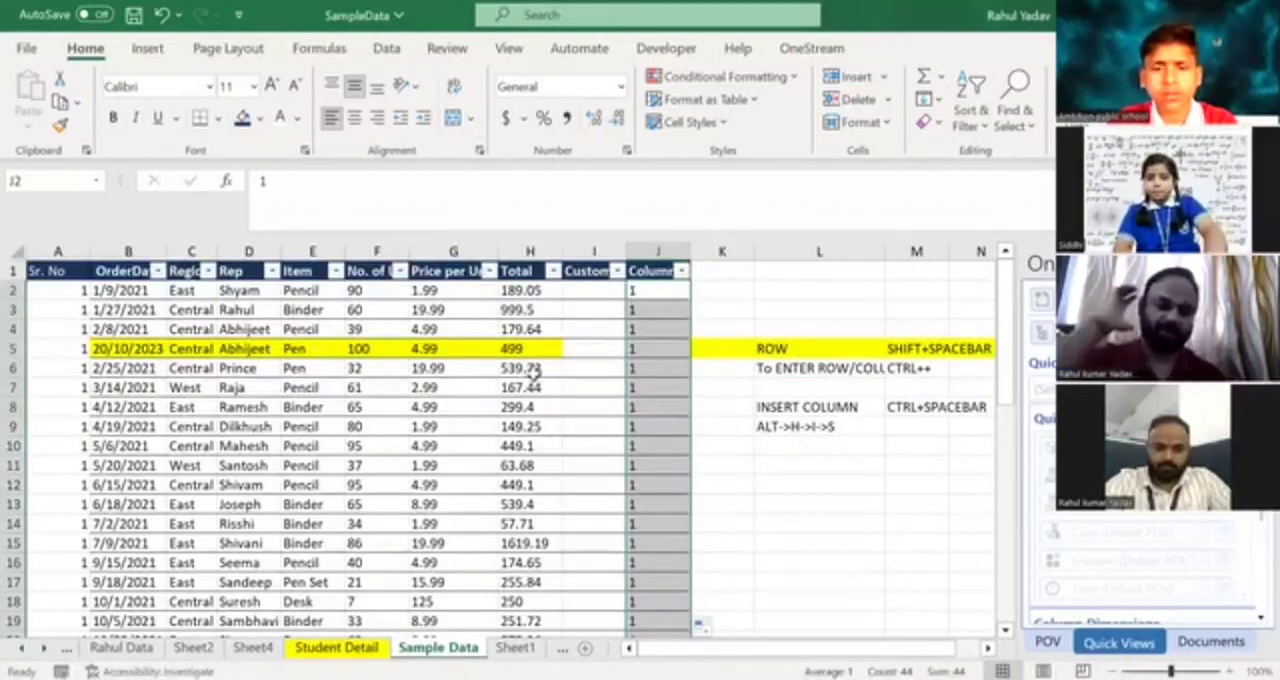
click(512, 310)
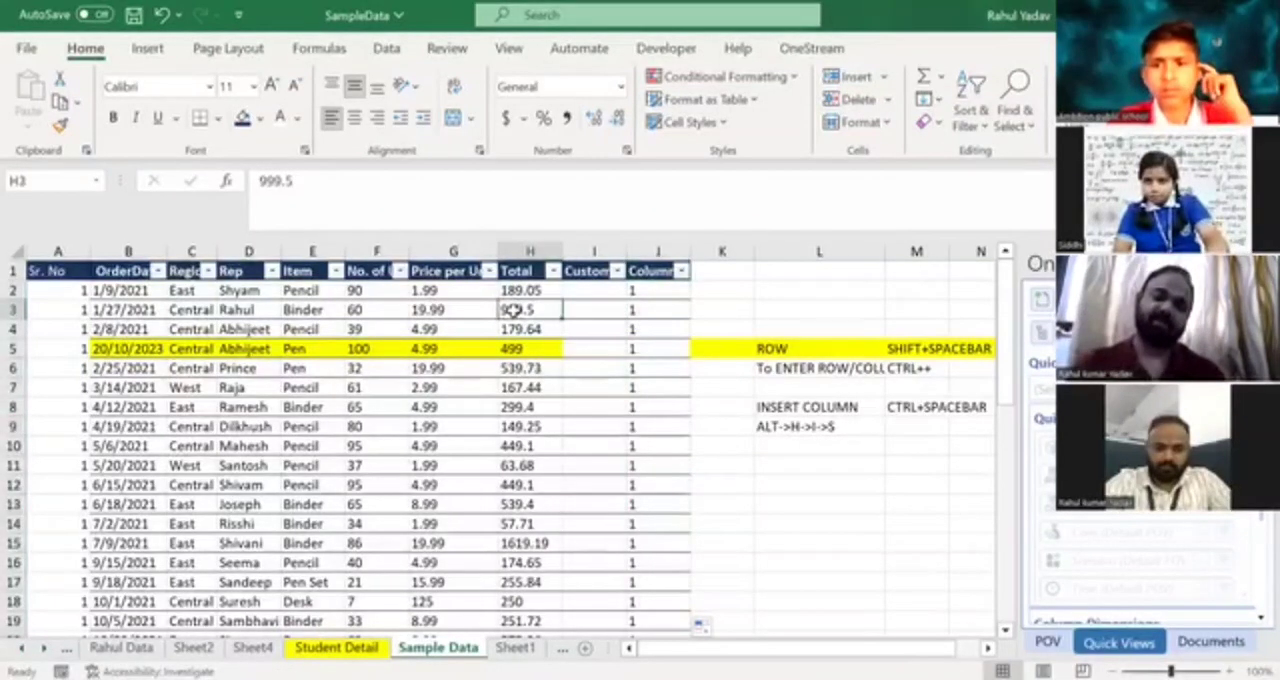
Check where the Column1 autofill ends compared with the last filled row of the neighbouring data.
key(Left)
key(Left)
key(Left)
key(Right)
key(Right)
key(Right)
Copy the last Total value in H45 down into H46:H50, extending the Total column past the other data.
key(Left)
key(Left)
key(Right)
key(Right)
key(Right)
key(Right)
key(ctrl+Down)
key(Down)
key(Down)
key(Up)
key(Up)
key(Left)
key(Left)
key(Up)
key(Down)
key(ctrl+c)
key(shift+Down)
key(shift+Down)
key(shift+Down)
key(shift+Down)
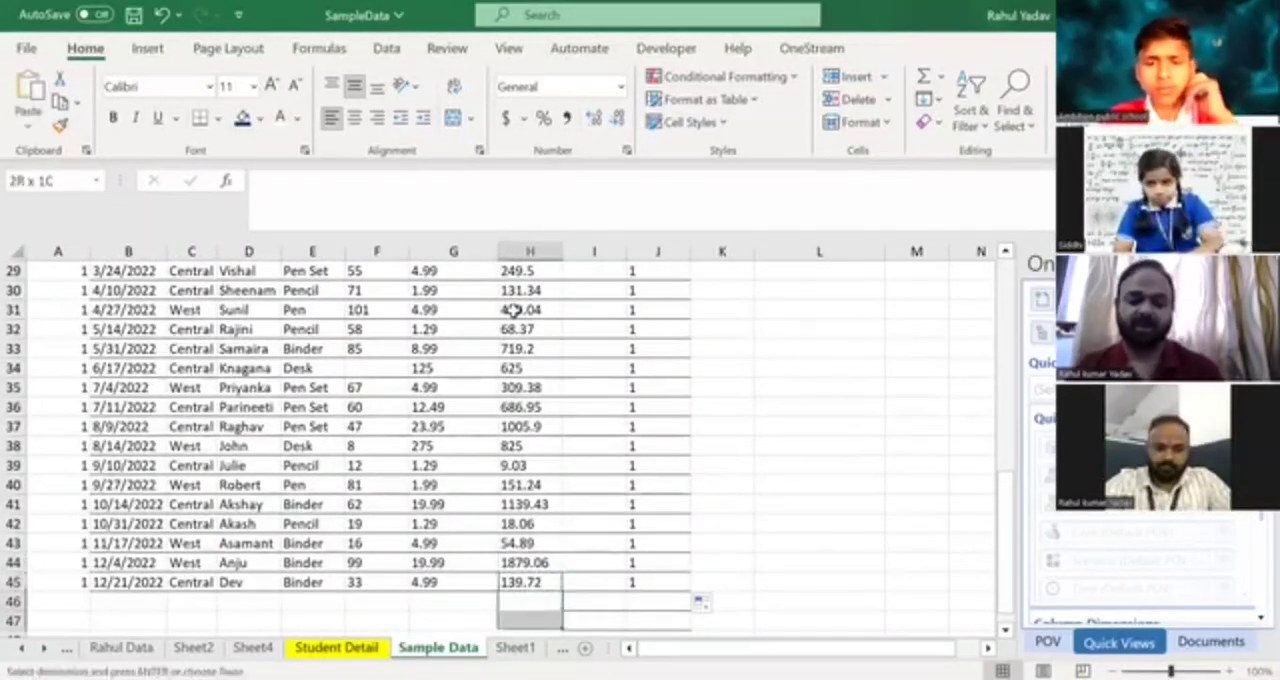
key(ctrl+v)
key(Up)
key(Up)
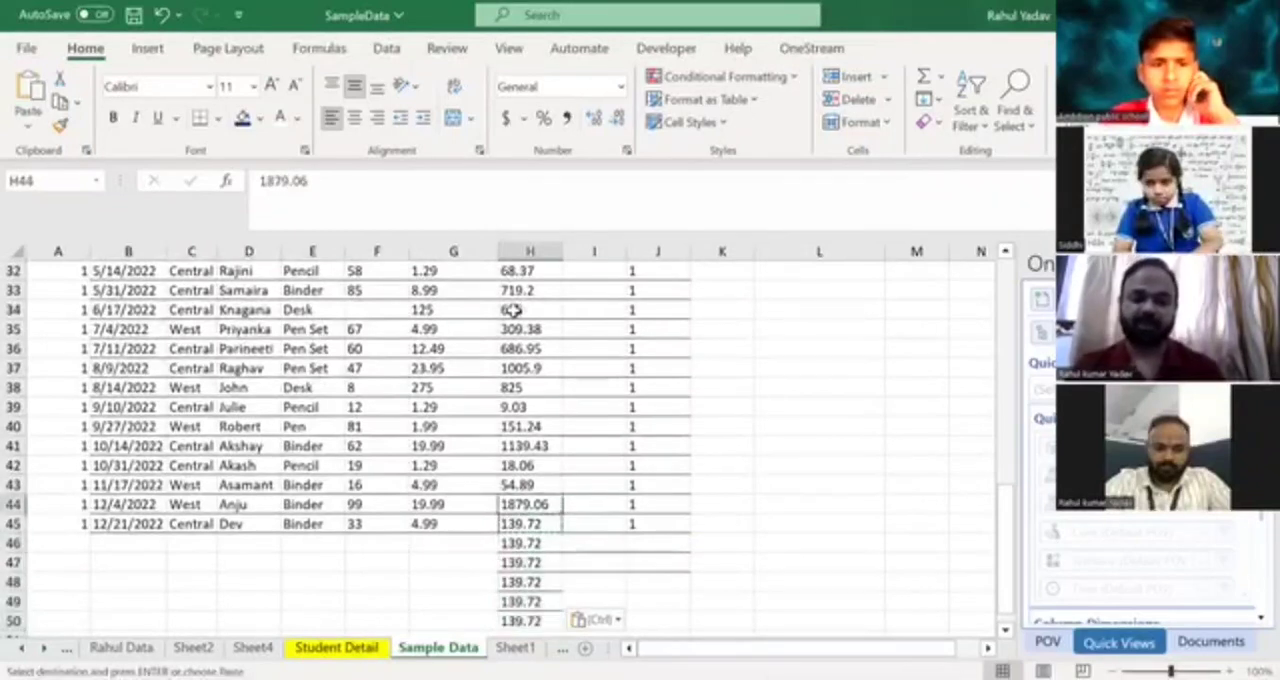
Clear the Column1 values from J3 through J45, keeping the 1 in J2.
key(Right)
key(ctrl)
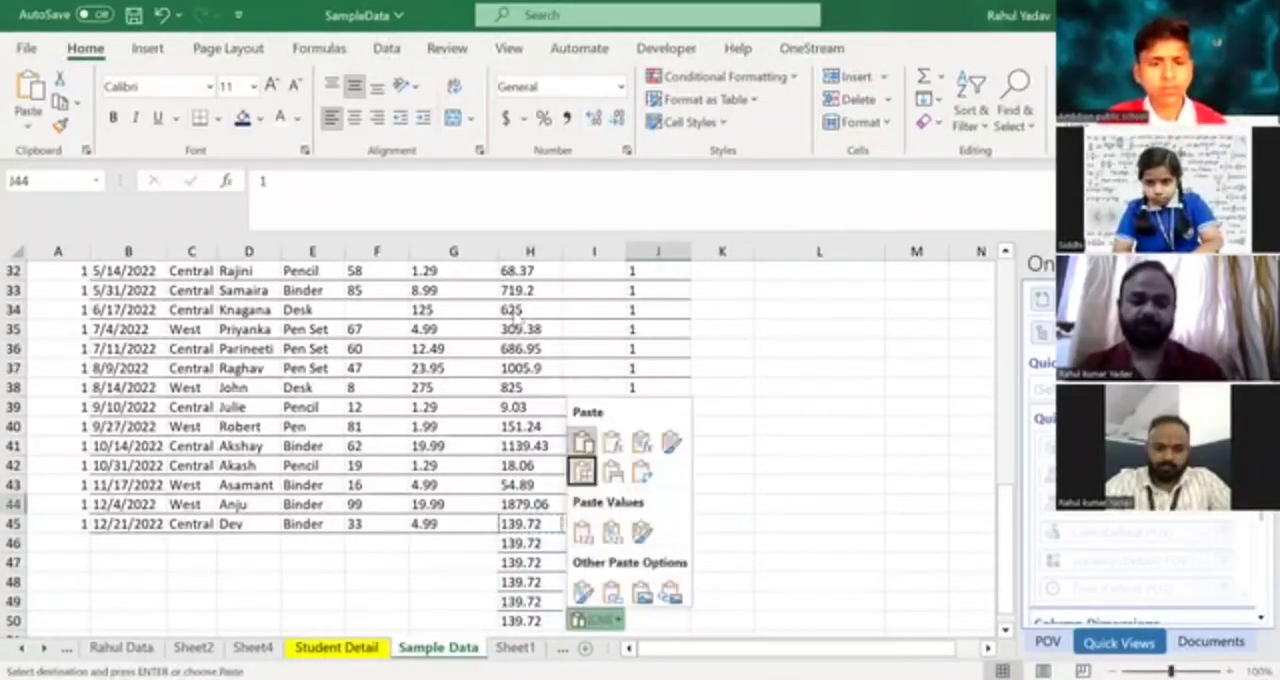
key(ctrl+Down)
key(ctrl+shift+Up)
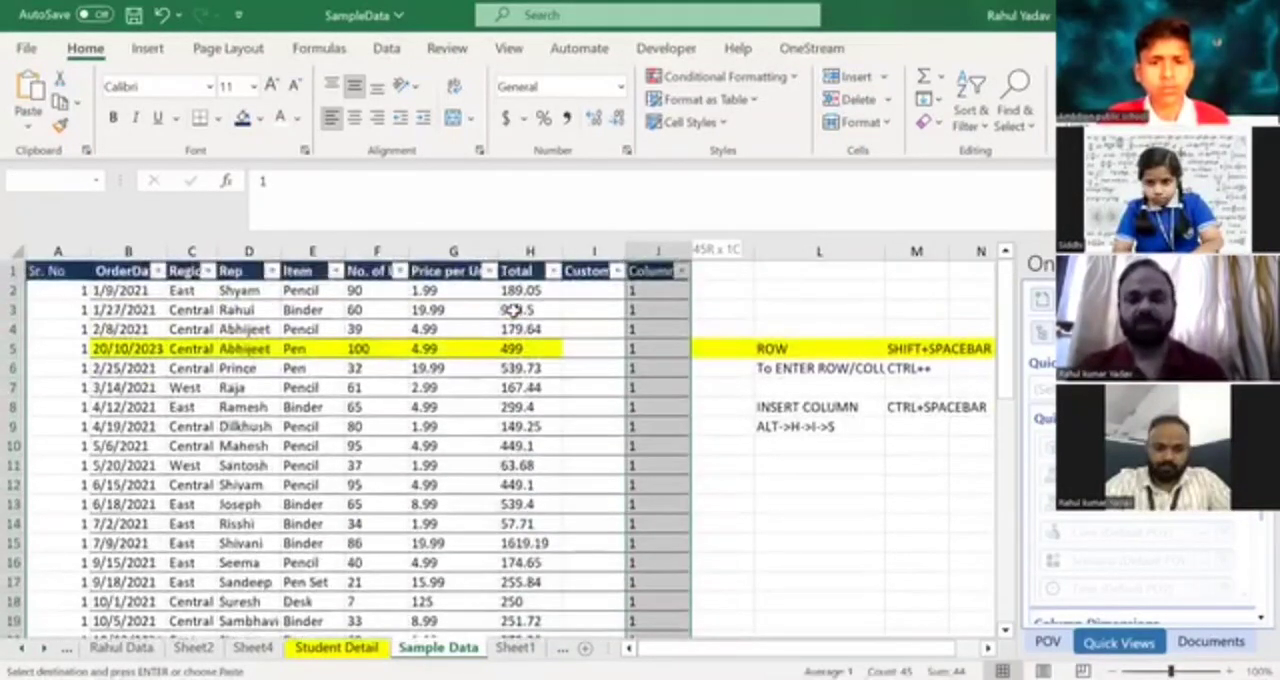
key(shift+Down)
key(shift+Down)
key(Delete)
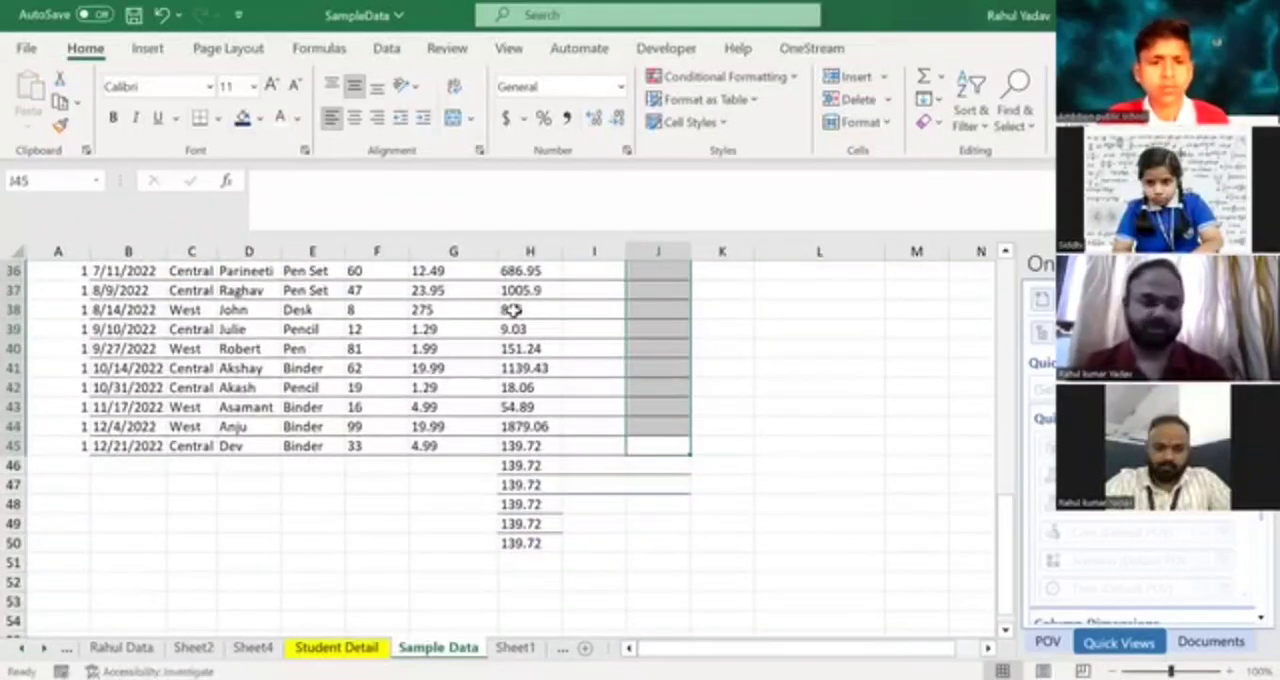
Autofill the 1 in J2 down Column1 with the Total column extended to row 50.
key(Down)
key(Down)
key(Down)
key(Down)
key(Down)
key(Left)
key(Left)
key(Right)
key(Right)
key(Right)
key(Left)
key(ctrl+Up)
key(ctrl+Up)
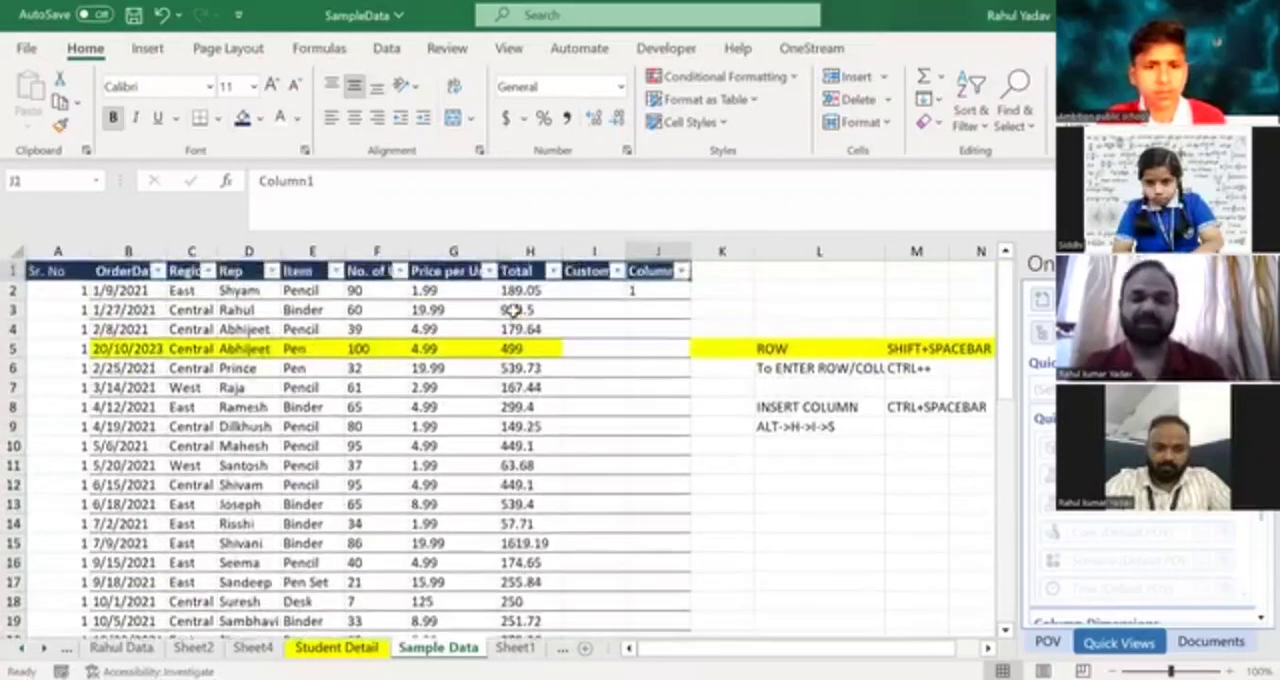
key(Down)
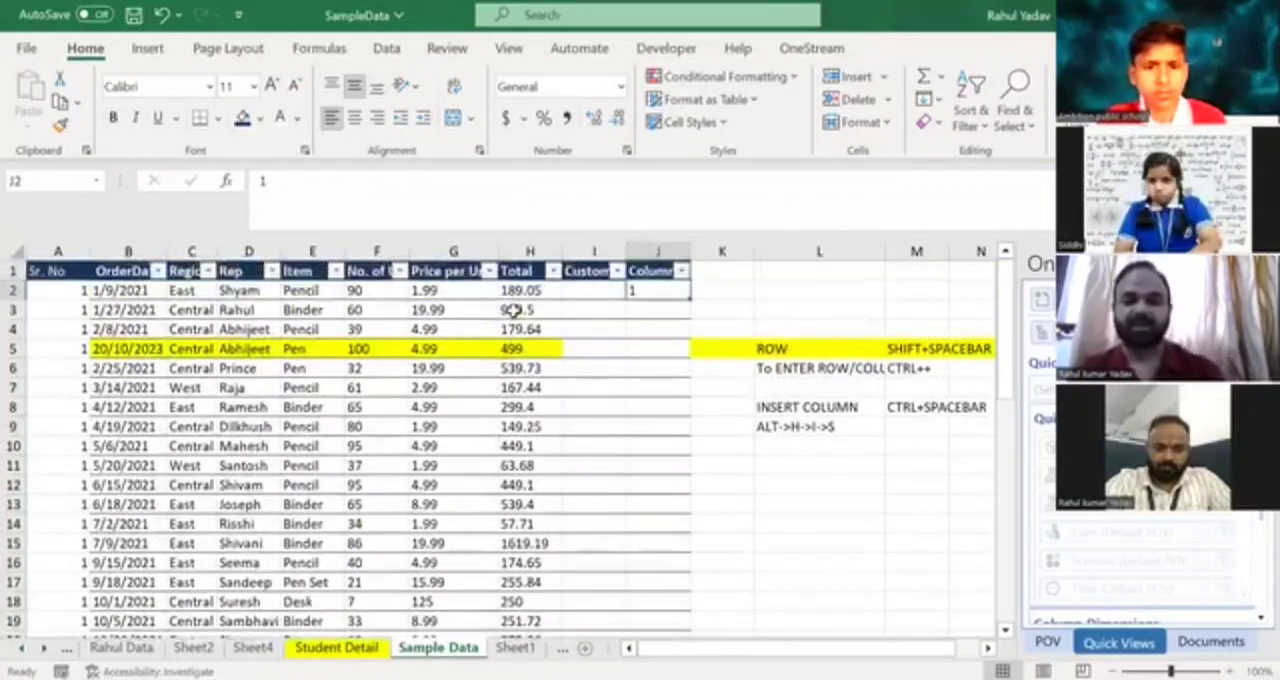
double_click(688, 300)
click(677, 347)
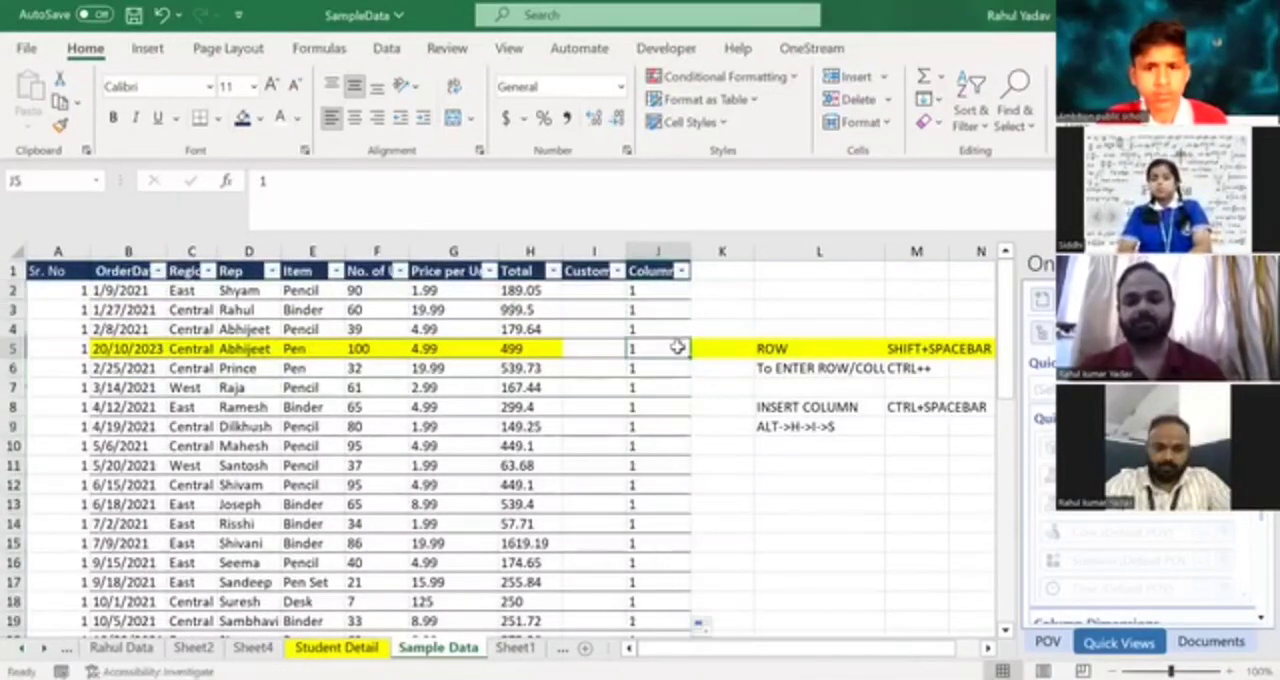
Check where the new Column1 autofill ends compared with the last entry in the extended Total column.
key(ctrl+Down)
key(Left)
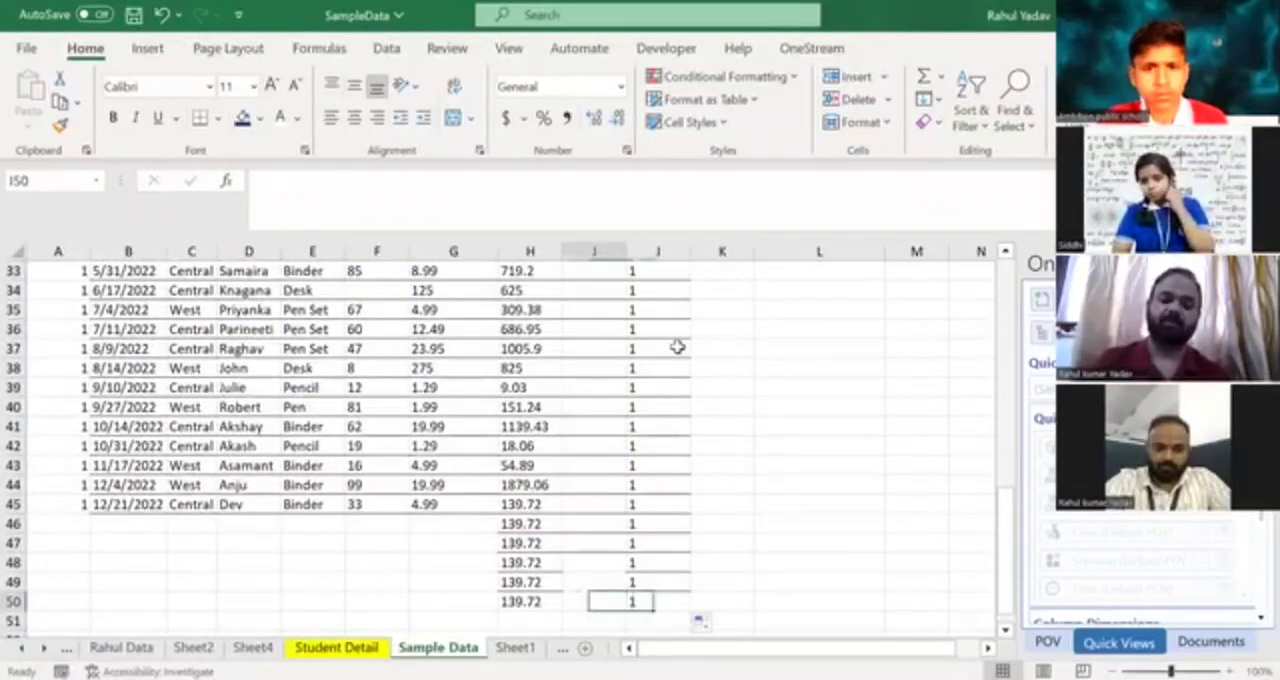
key(Right)
key(ctrl+shift+Up)
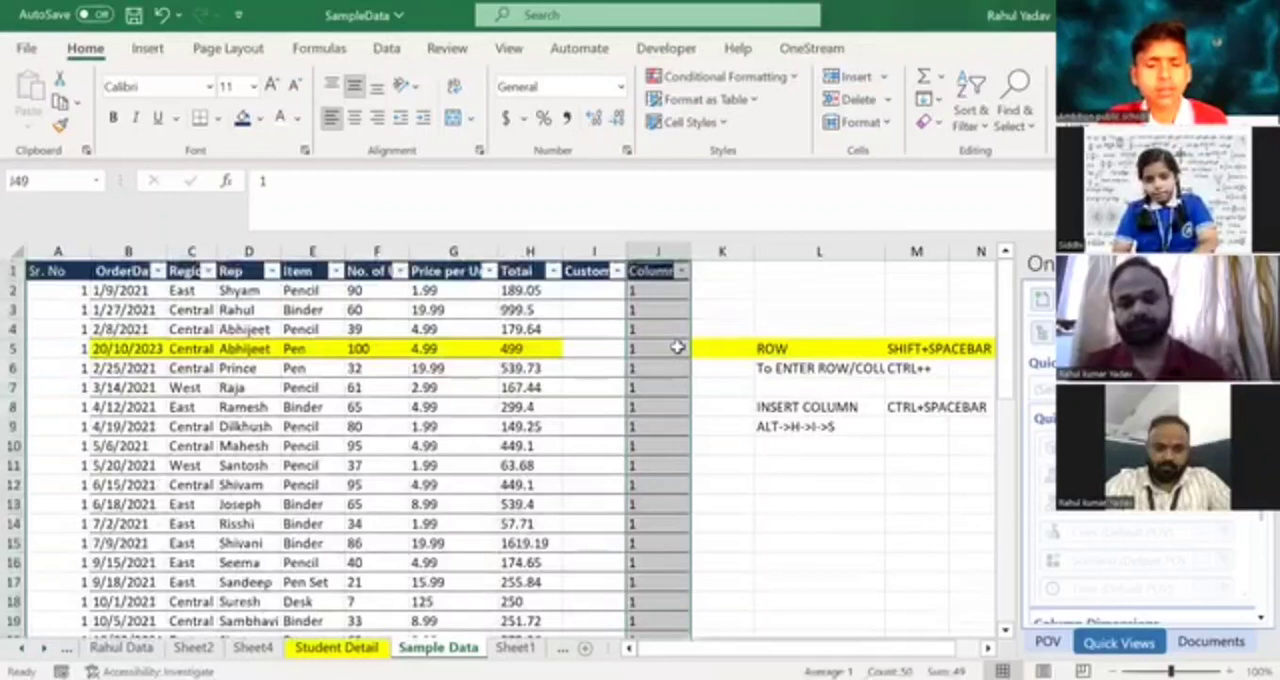
key(ctrl+shift+Down)
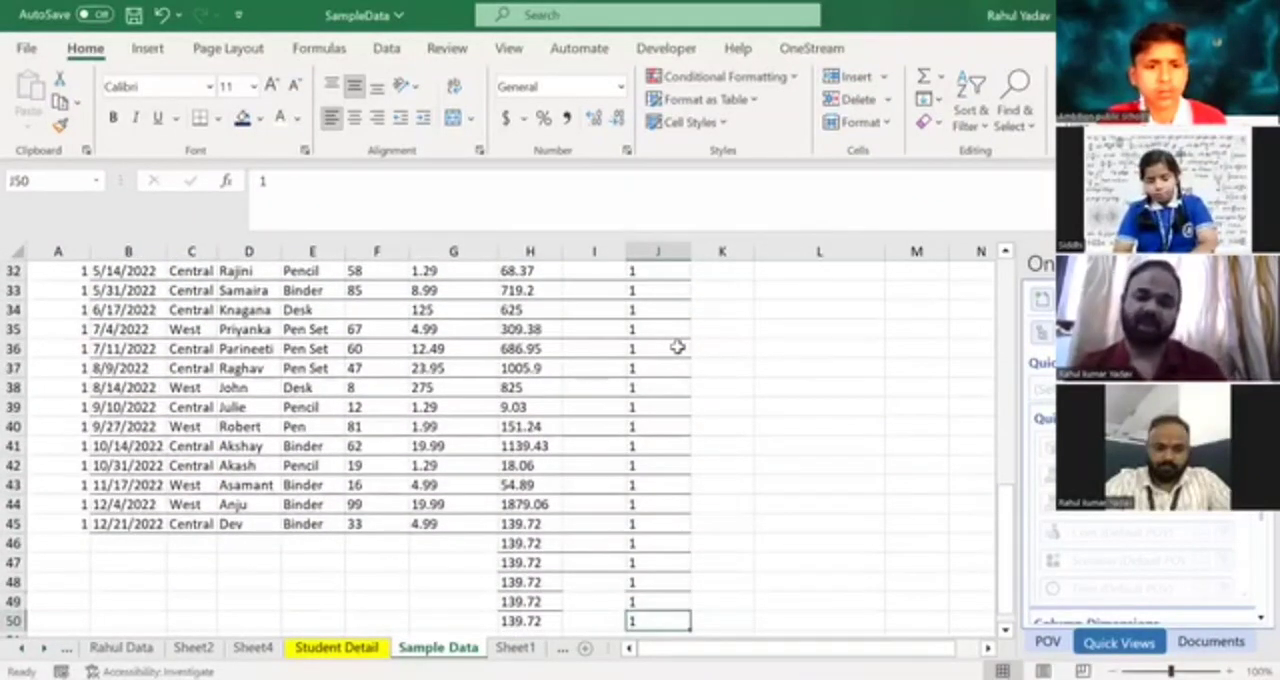
key(Up)
key(Up)
key(ctrl+Up)
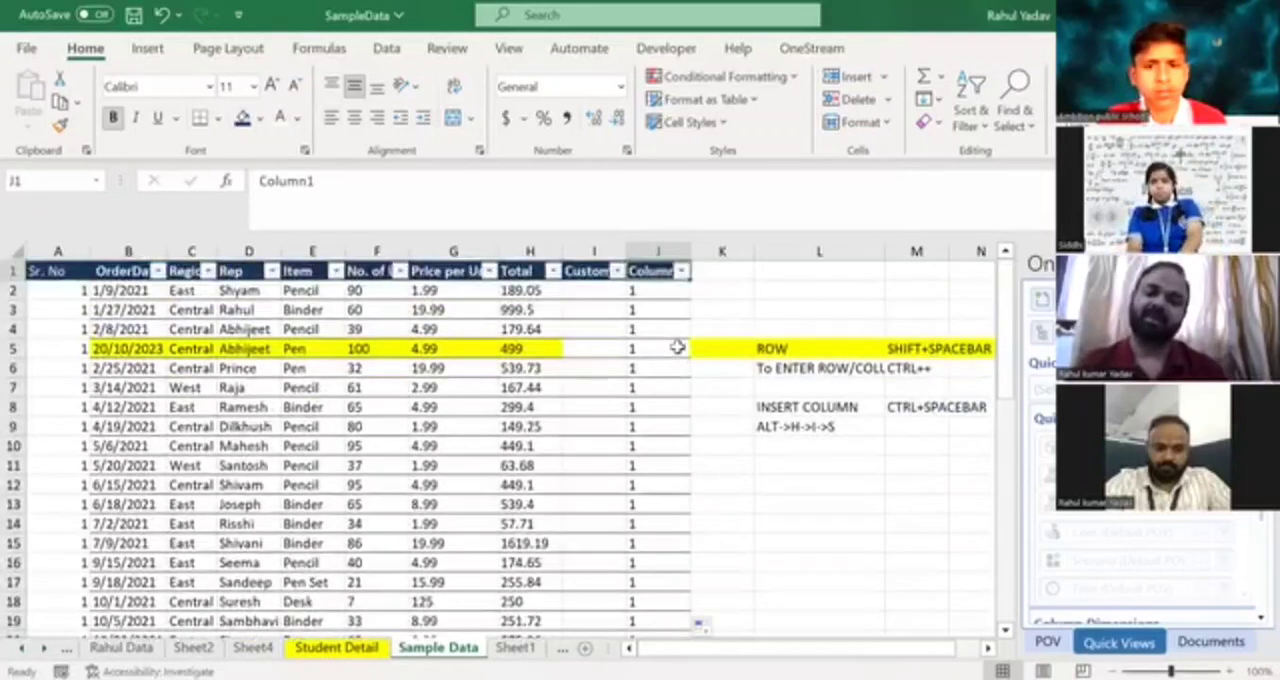
Copy the Total values H2:H50 into column K starting at K2, directly beside Column1.
key(Down)
key(Left)
key(Left)
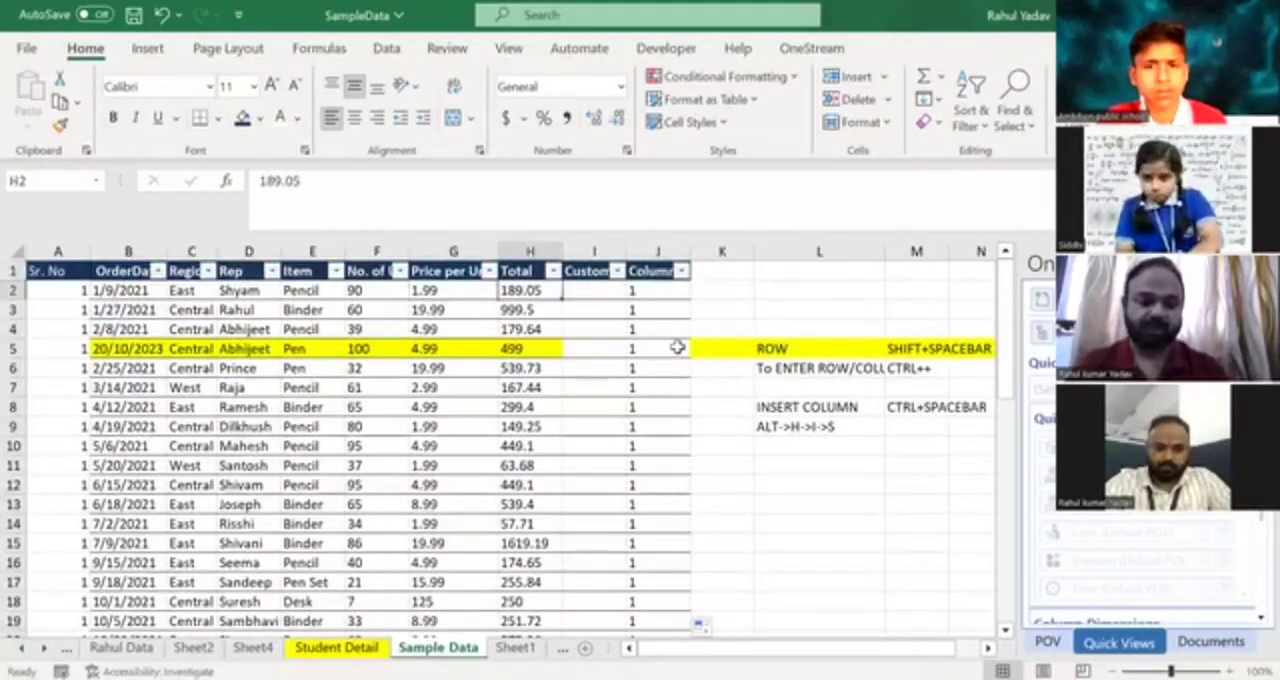
key(ctrl+shift+Down)
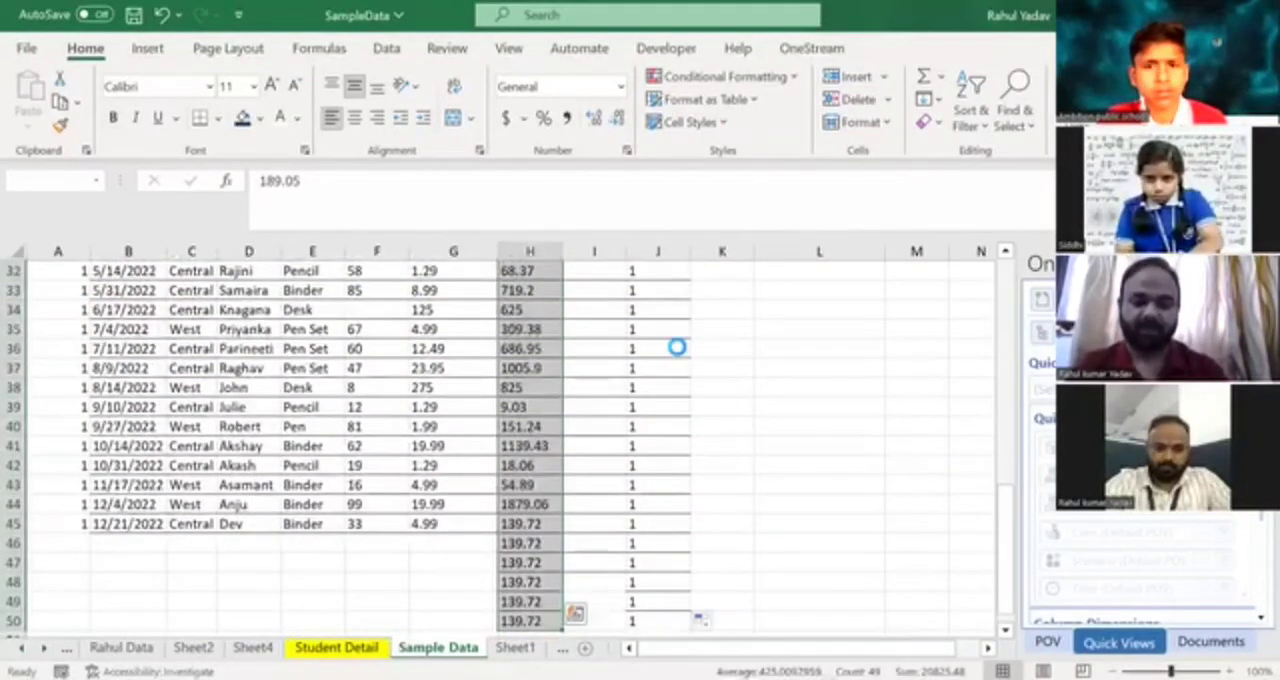
key(ctrl+c)
key(Up)
key(Down)
key(Right)
key(Right)
key(Right)
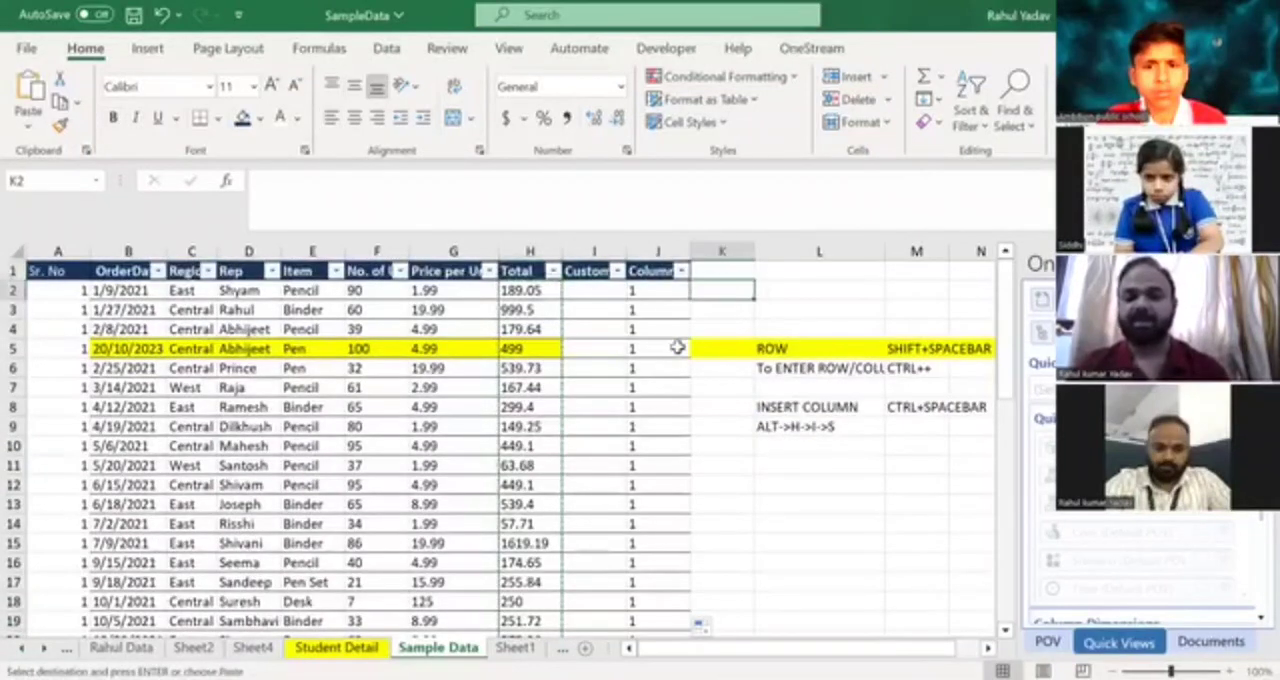
key(ctrl+v)
Copy the last value in K50 down into K51:K54 so column K runs longer than the Total column.
key(Down)
key(ctrl+Down)
key(Down)
key(Down)
key(Up)
key(Up)
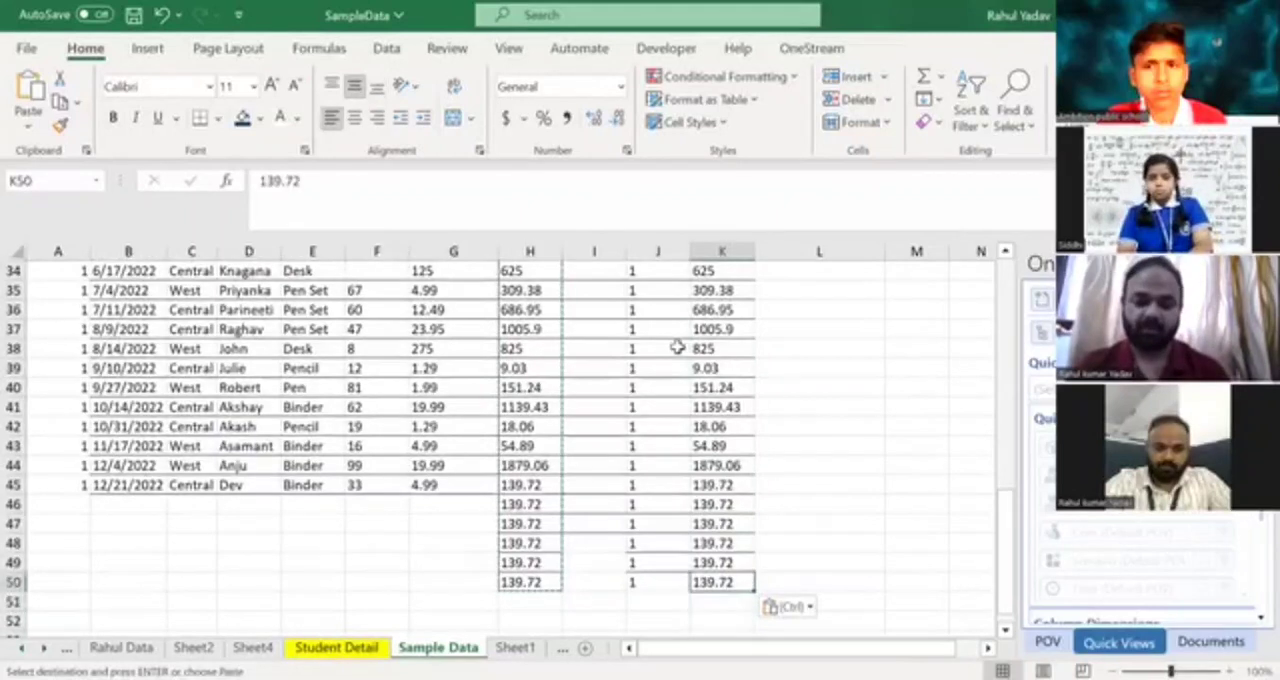
key(Escape)
key(Down)
key(shift+Down)
key(shift+Down)
key(shift+Down)
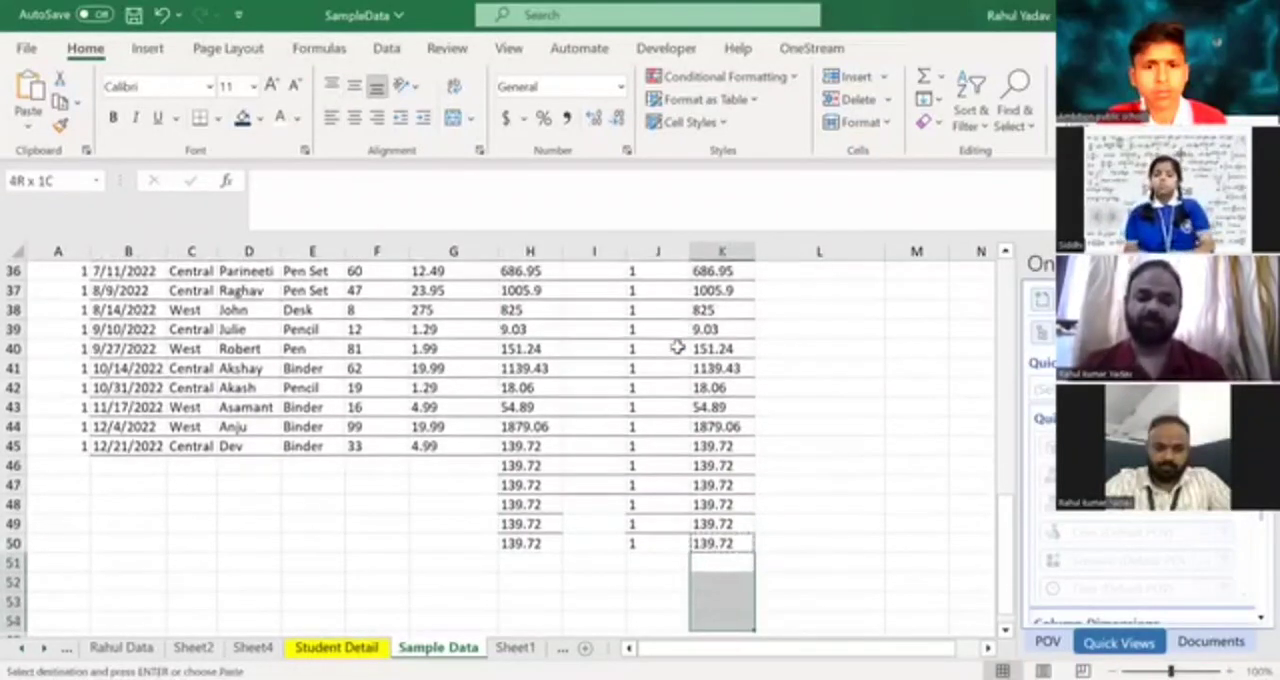
key(ctrl+v)
key(Up)
Compare the last filled rows of the Total column, Column1 and column K.
key(Up)
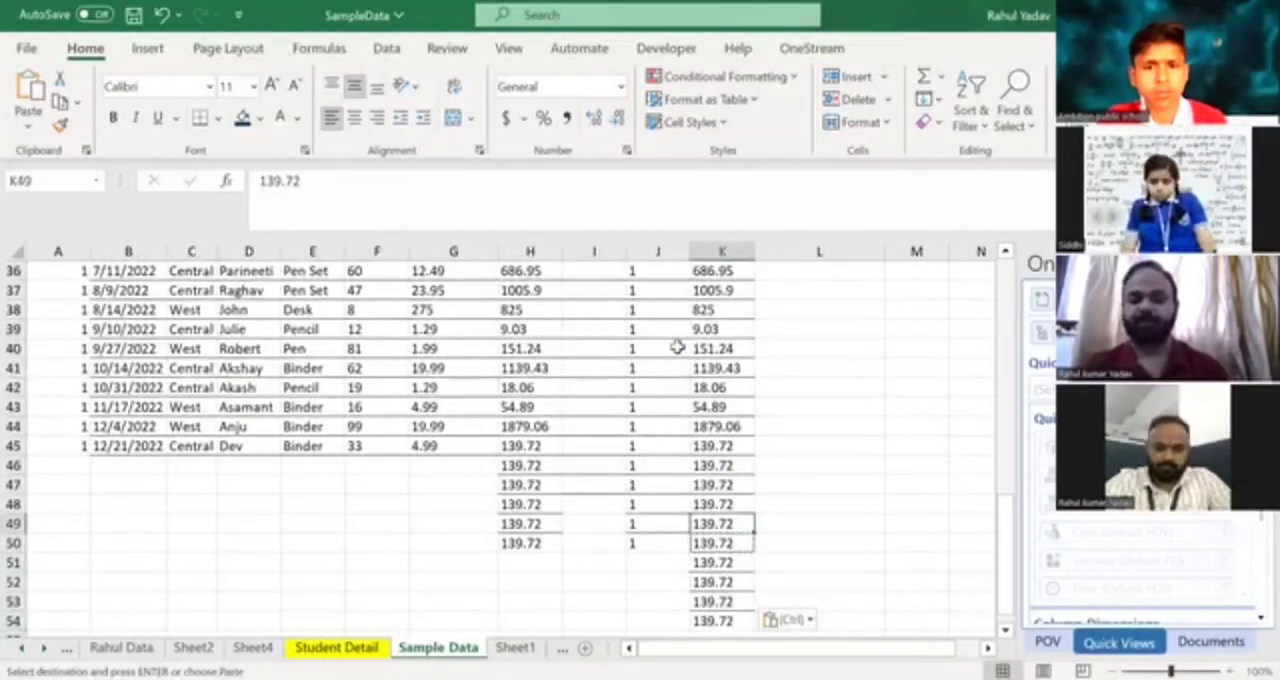
key(Down)
key(Down)
key(Down)
key(Down)
key(Down)
key(Up)
key(Up)
key(Up)
key(Up)
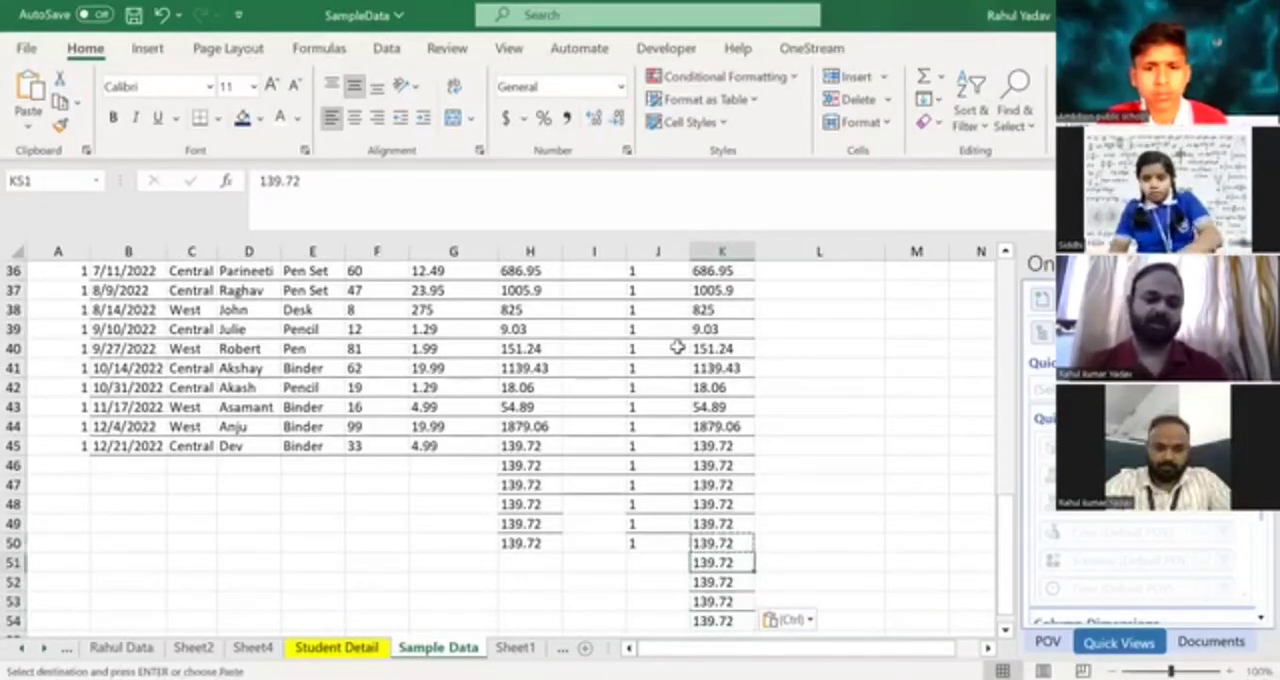
key(Left)
key(Left)
key(Left)
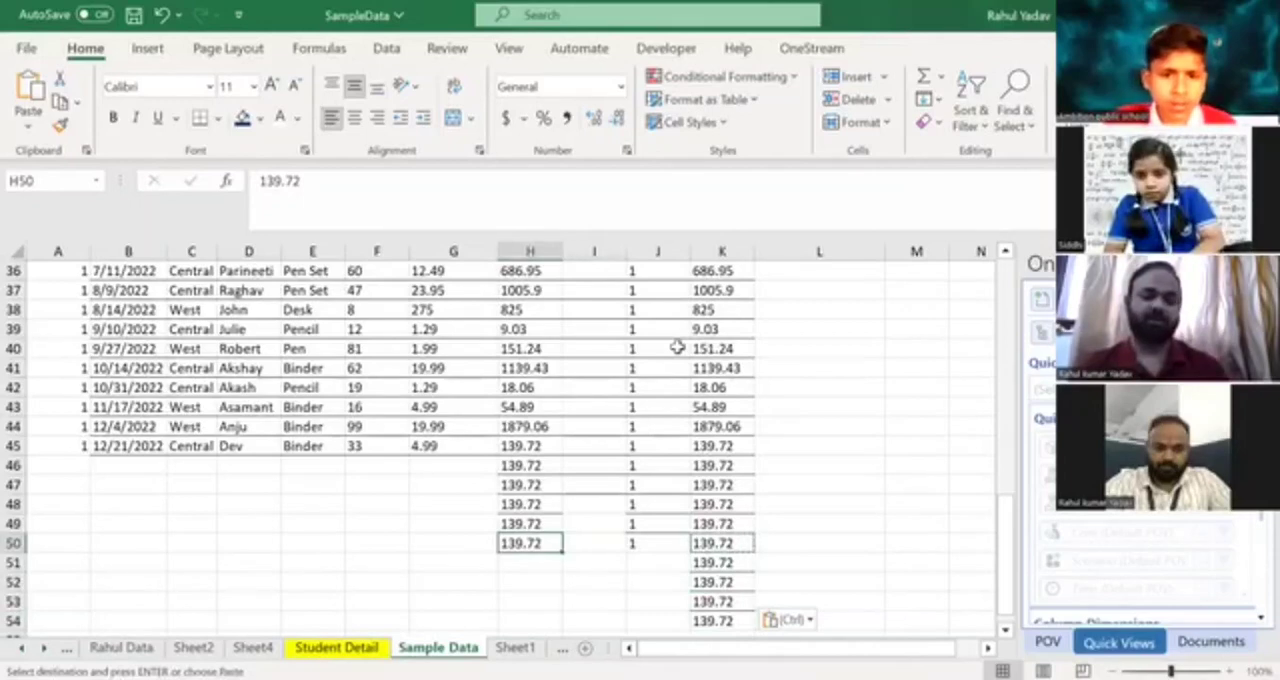
key(Right)
key(Right)
Clear the autofilled Column1 values from J3 through J50, keeping the 1 in J2.
key(ctrl+Up)
key(Down)
key(Down)
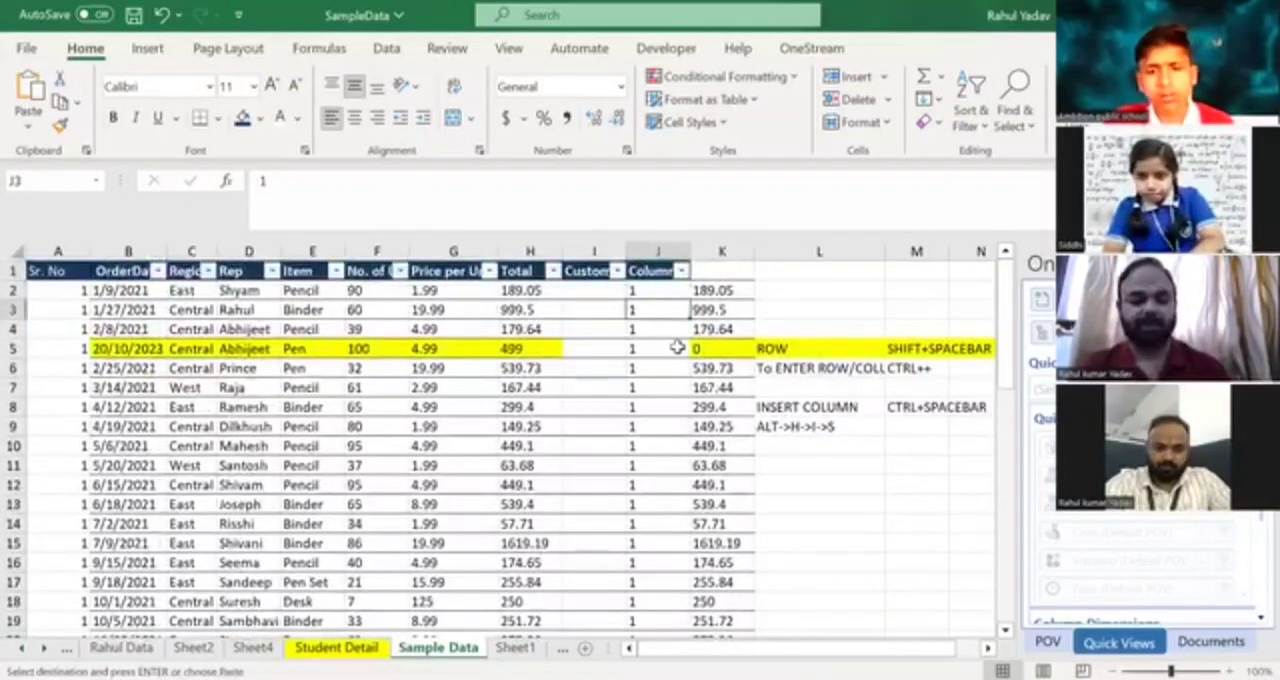
key(ctrl+shift+Down)
key(ctrl+z)
Autofill the 1 in J2 down Column1 with the longer column K beside it.
key(Up)
key(Up)
key(Down)
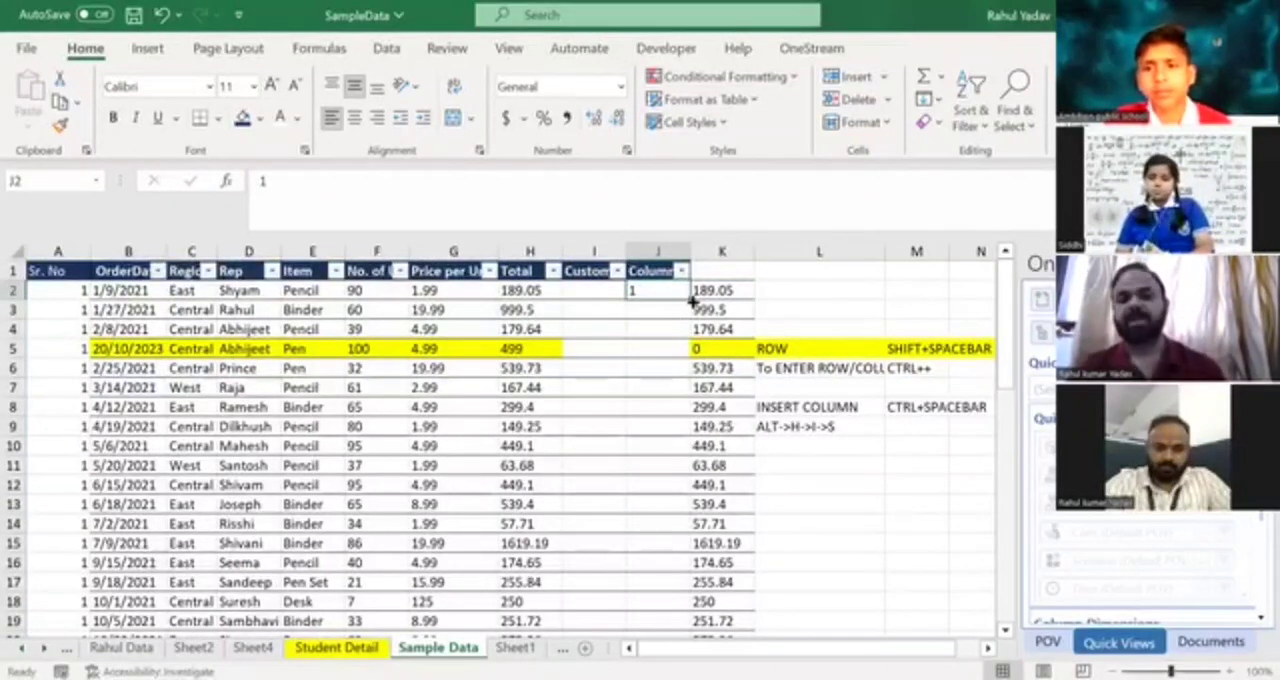
double_click(690, 299)
click(668, 366)
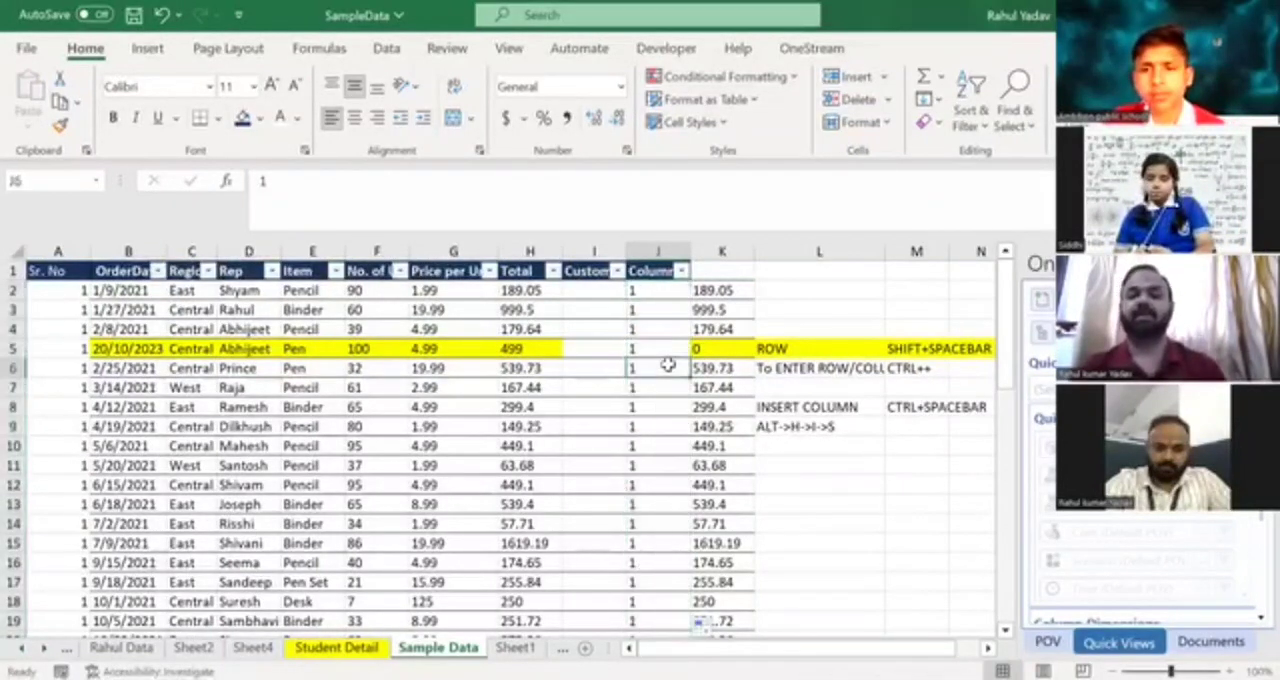
Check where the Column1 autofill ends compared with the last entry in column K.
key(Right)
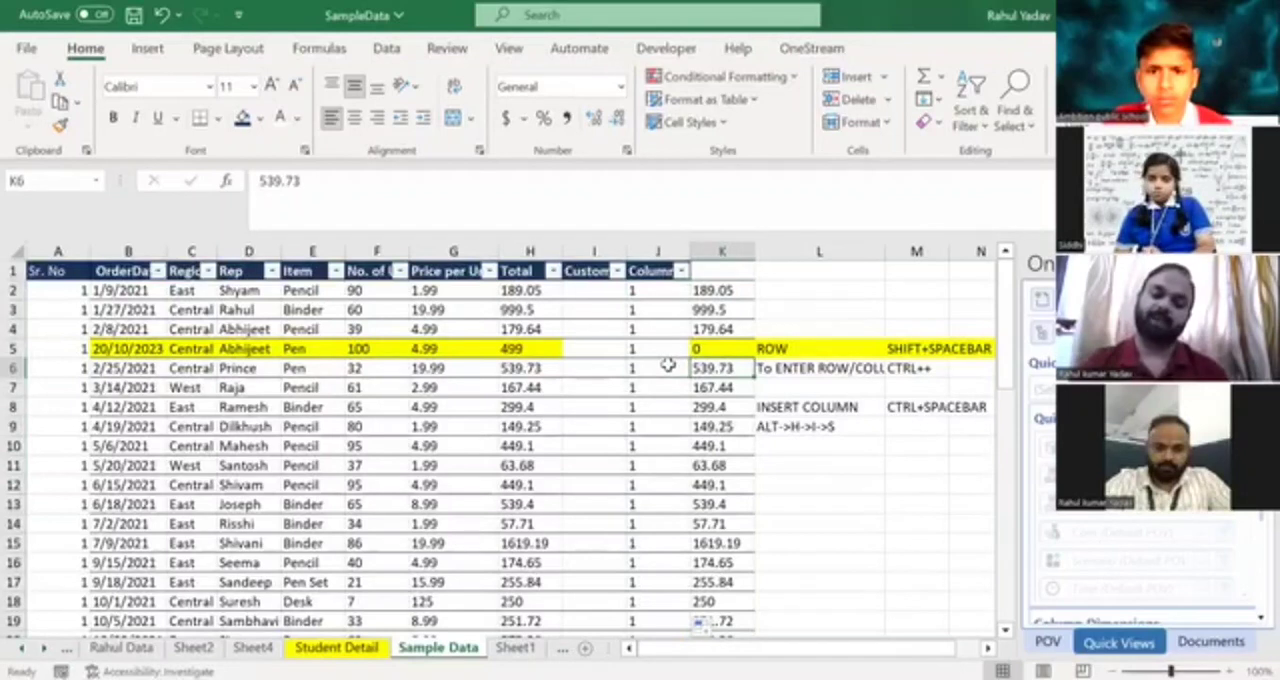
key(ctrl+Down)
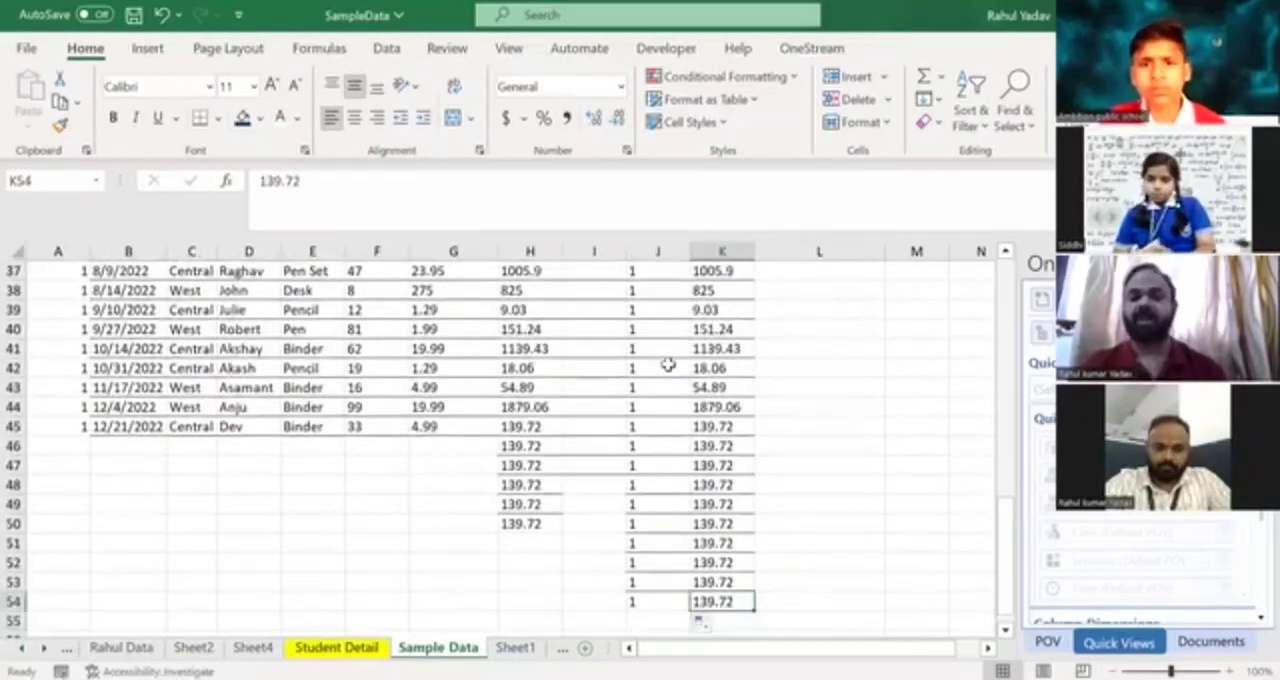
key(Left)
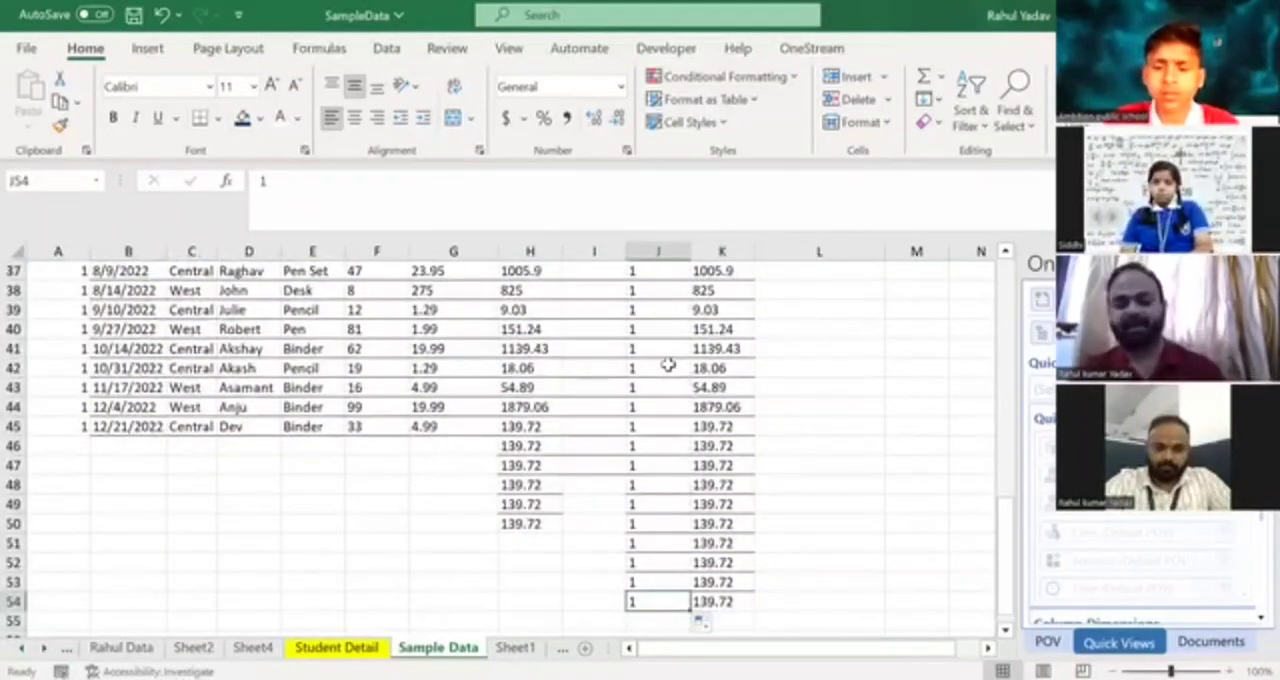
key(ctrl+Up)
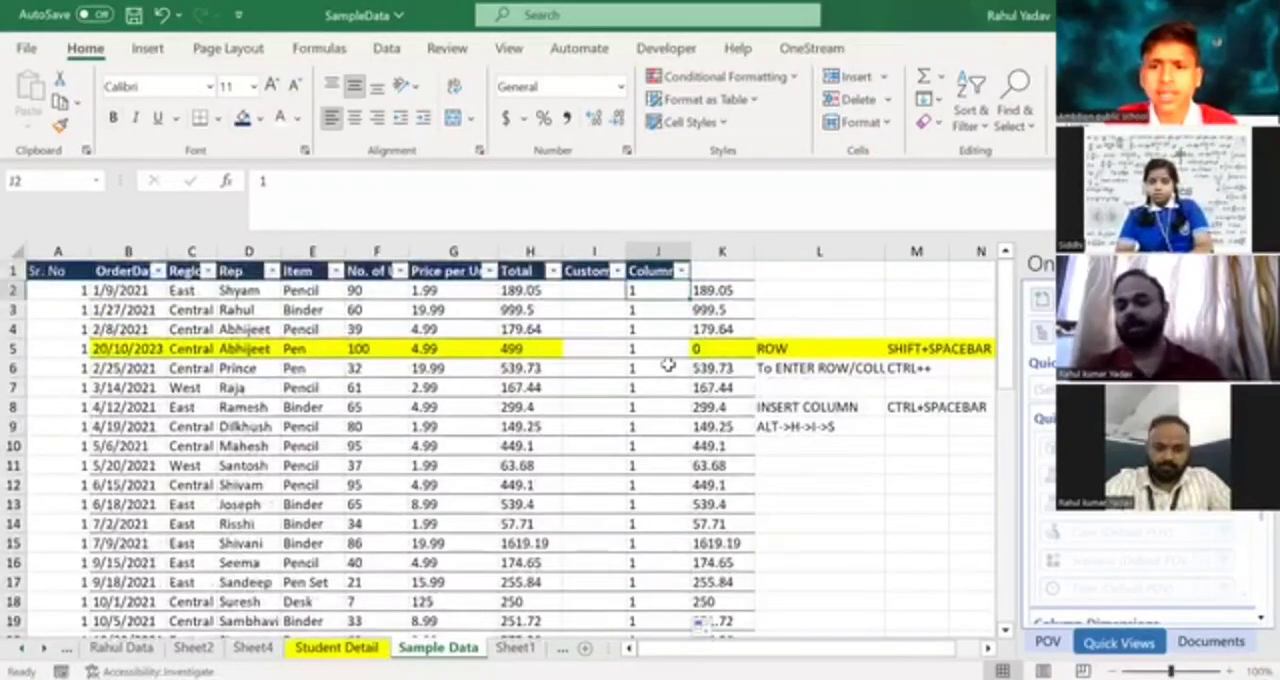
Clear the Sr. No values from A3 downward, keeping the 1 in A2.
click(51, 291)
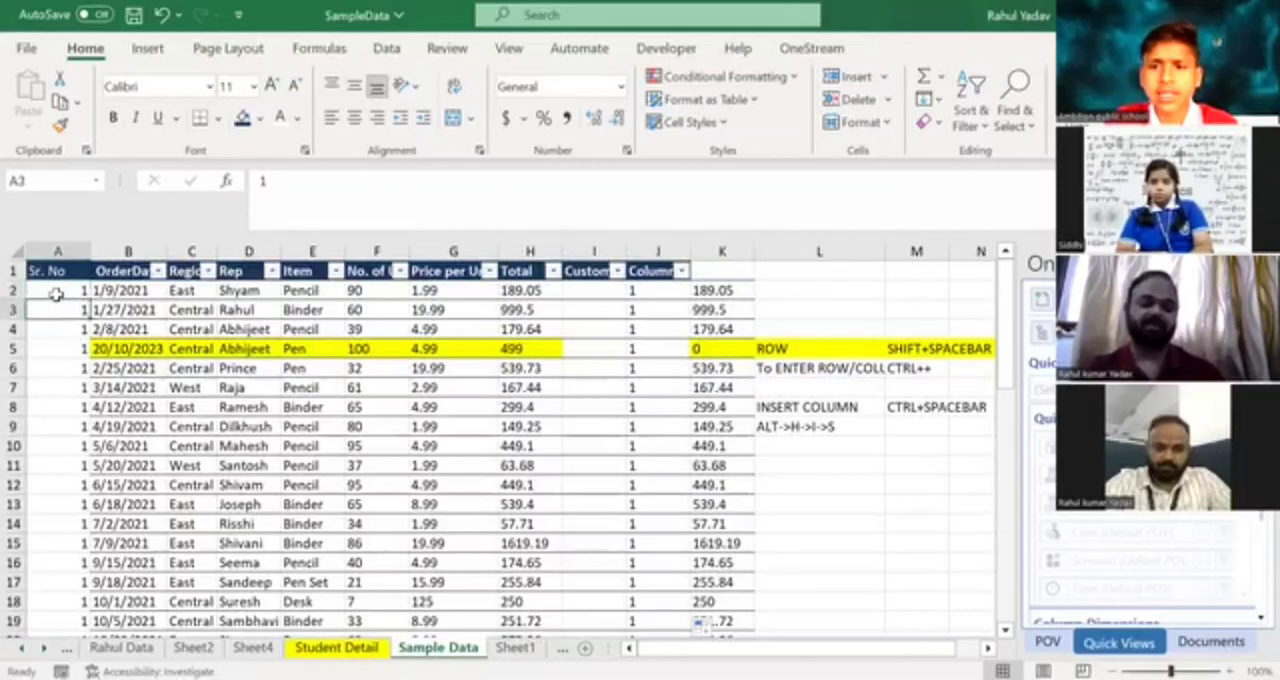
key(Down)
key(ctrl+shift+Down)
key(Delete)
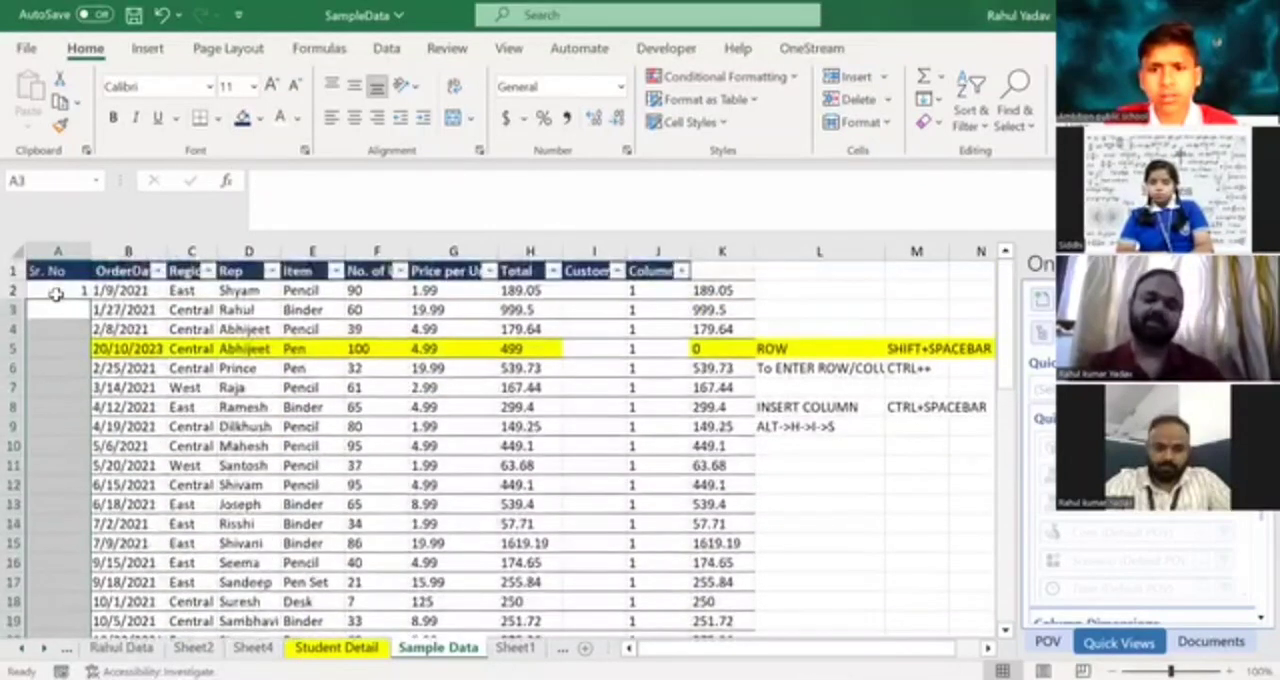
key(Up)
key(Up)
key(Down)
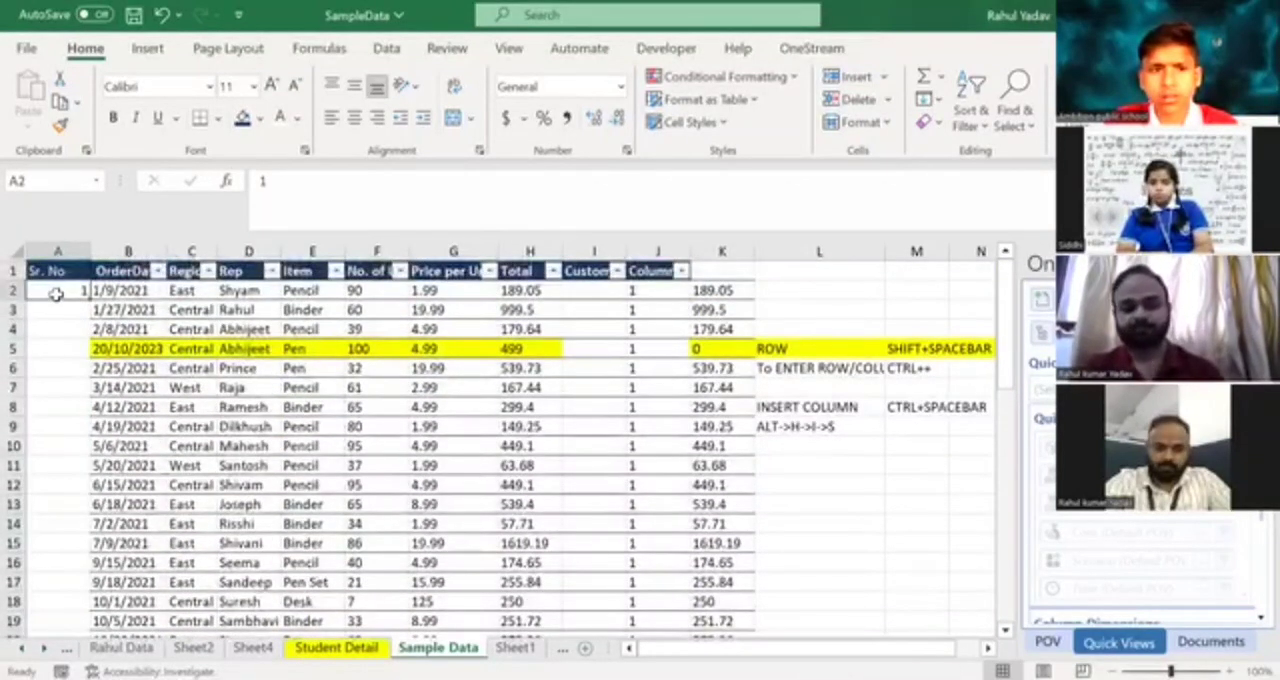
Enter 2 in A3 as the second Sr. No value, below the 1 in A2.
key(Down)
key(Down)
key(Down)
key(Down)
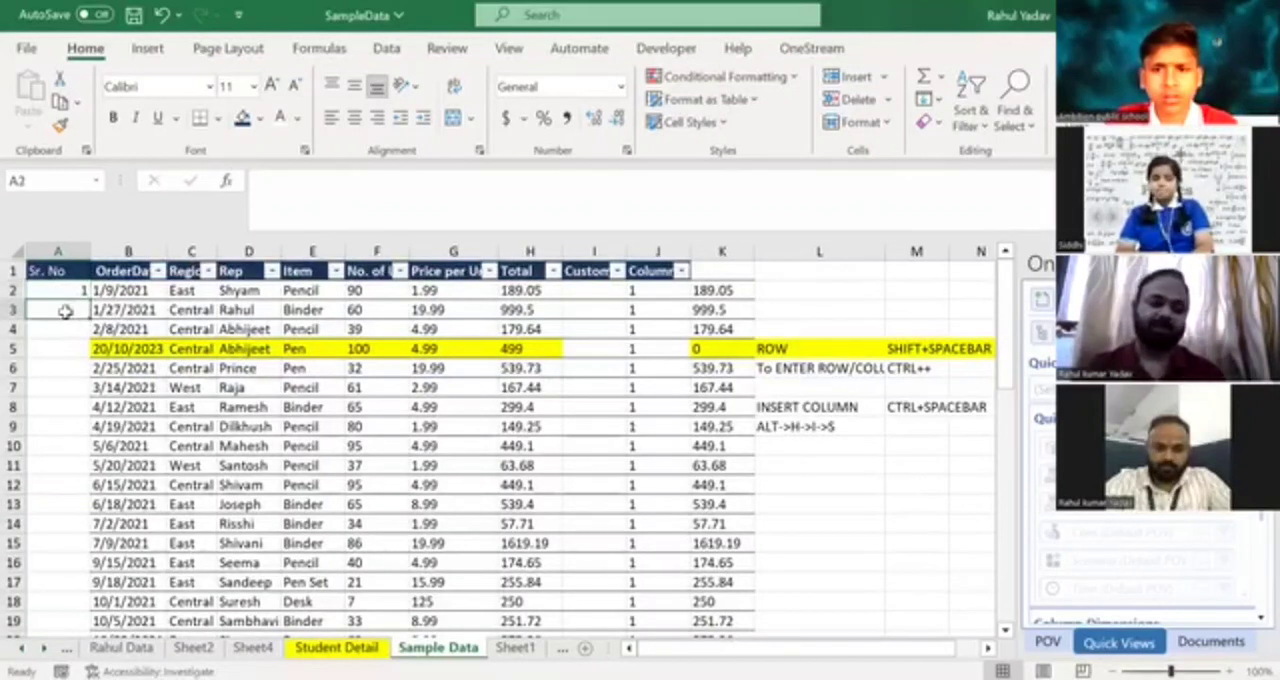
key(Up)
key(Up)
key(Up)
key(Up)
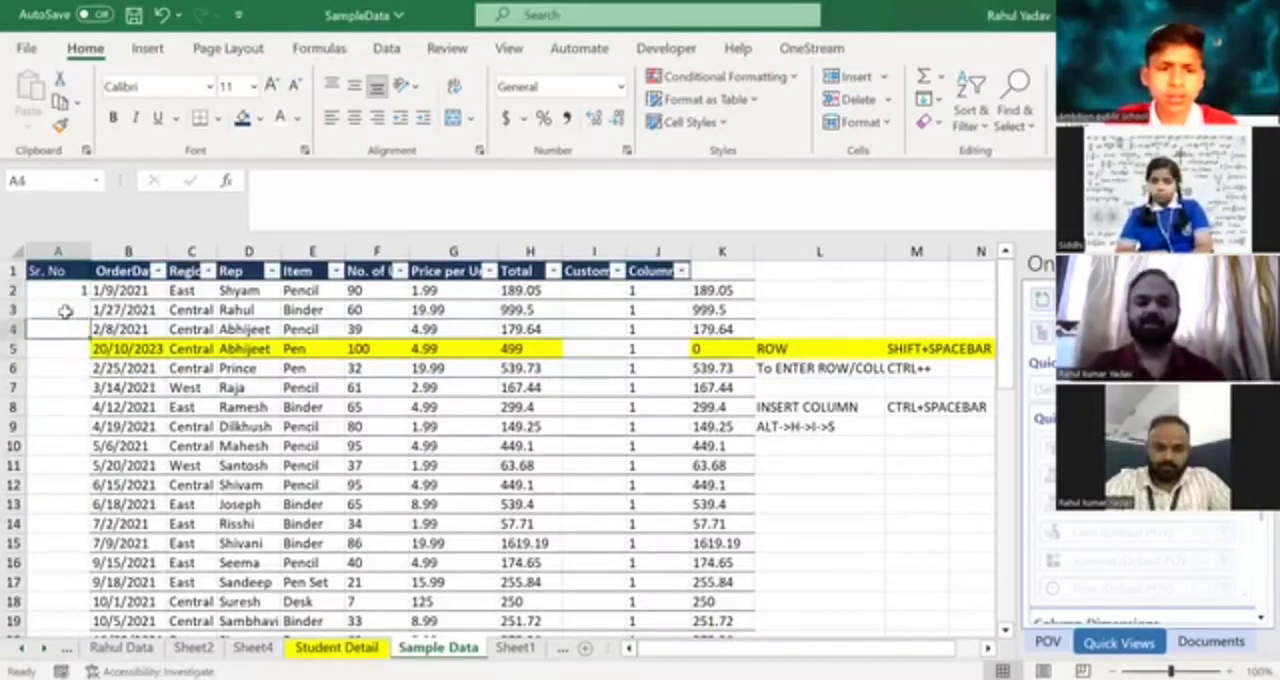
key(Down)
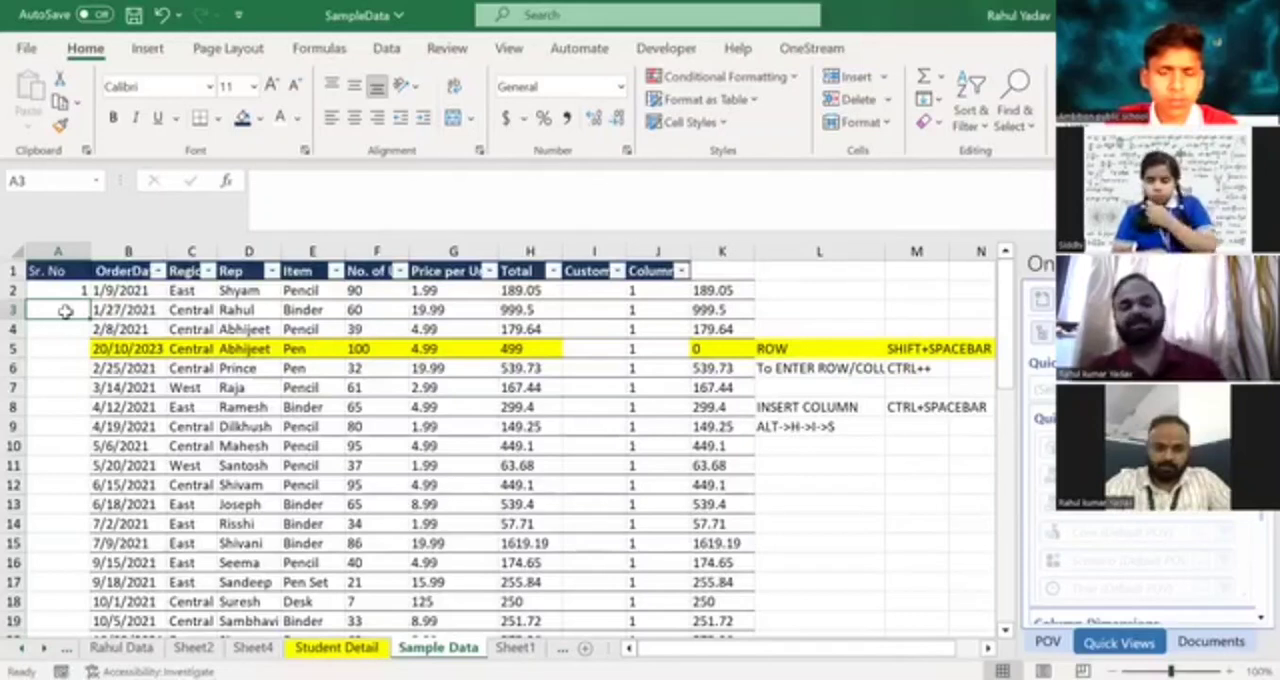
text(2)
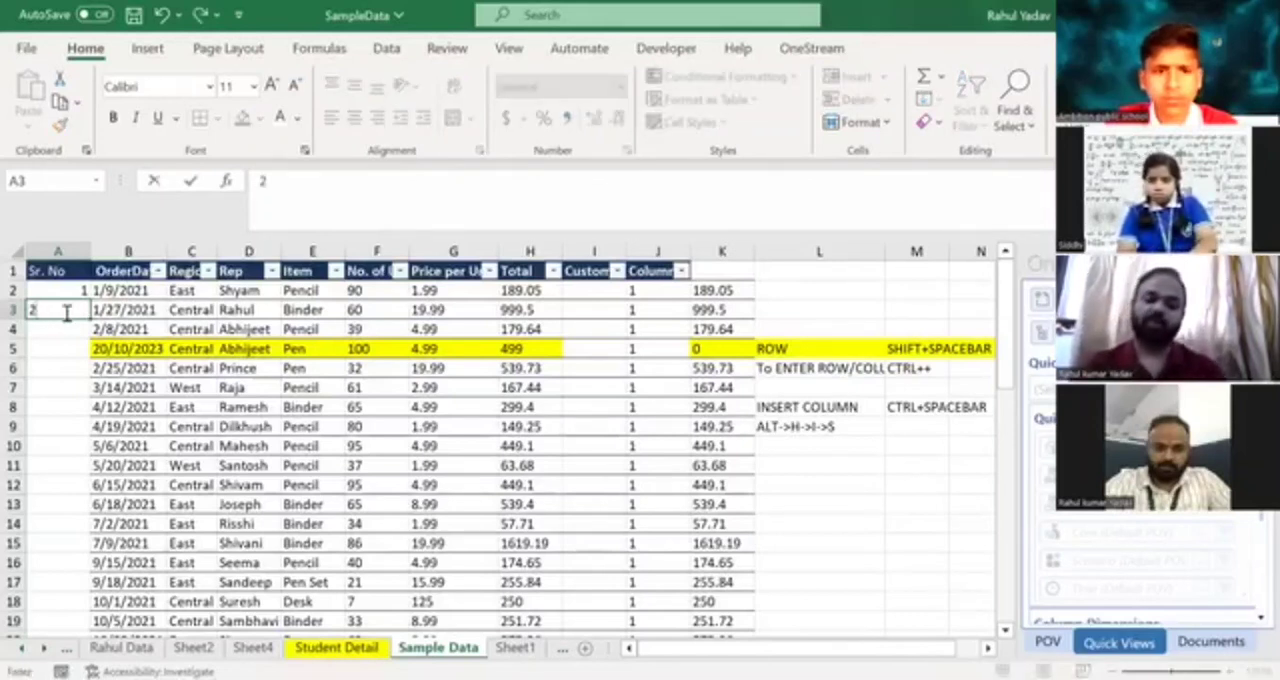
key(ctrl+Return)
key(Up)
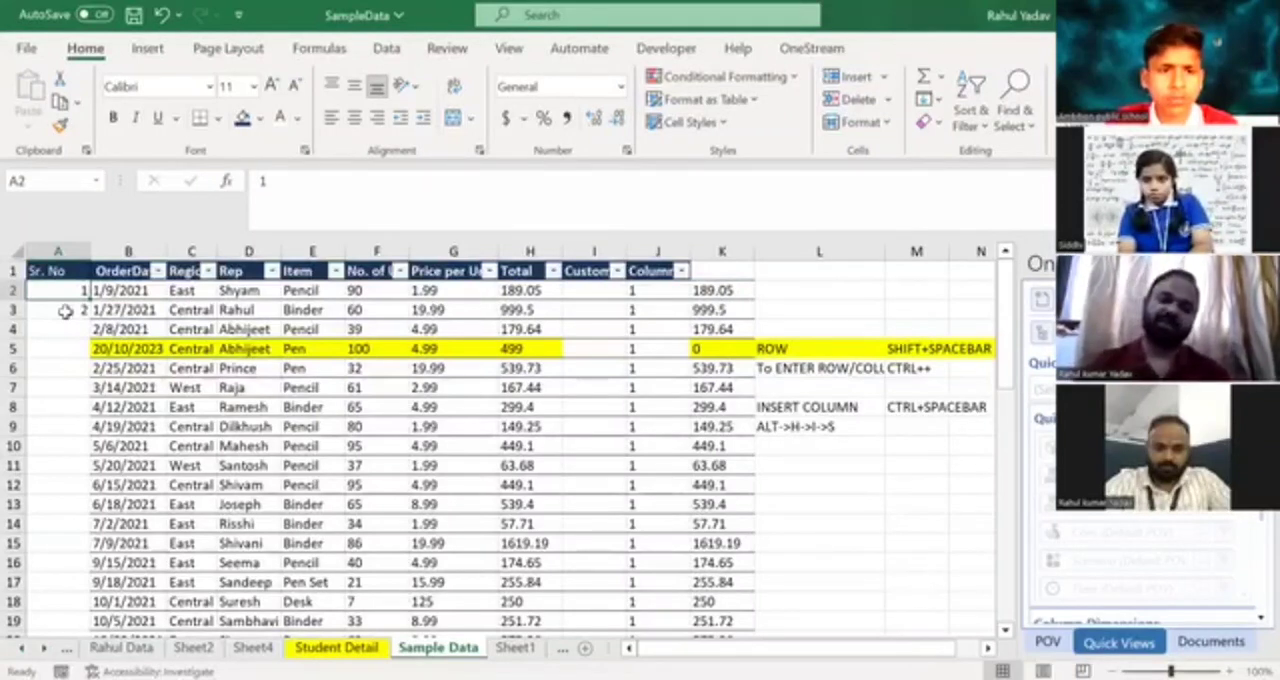
Try entering 3 in A4 as the third Sr. No value, and clear that cell again.
key(shift+Down)
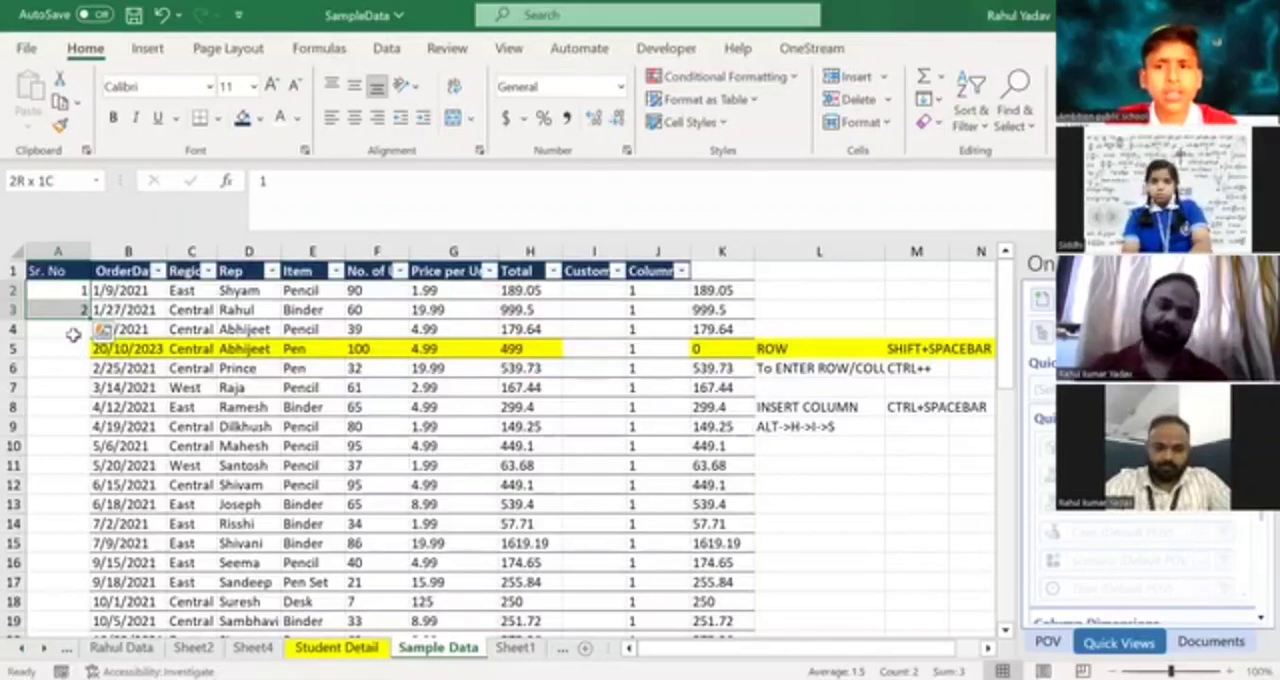
click(75, 327)
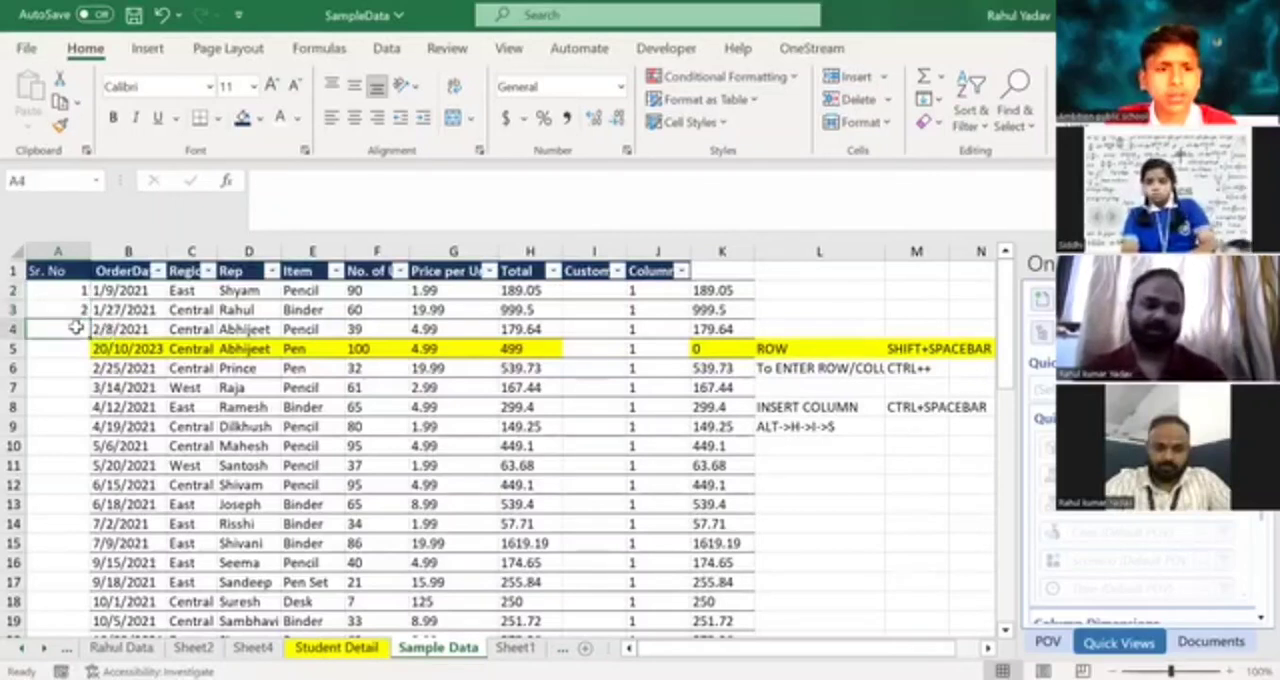
key(Down)
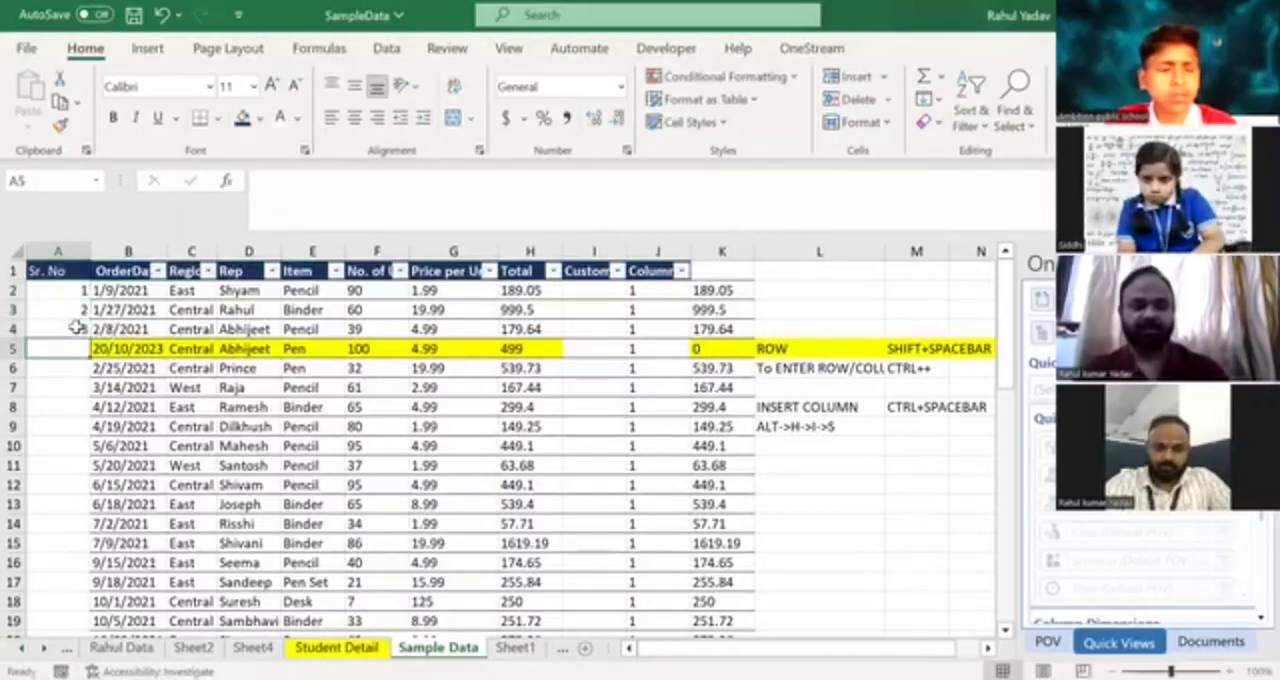
click(75, 313)
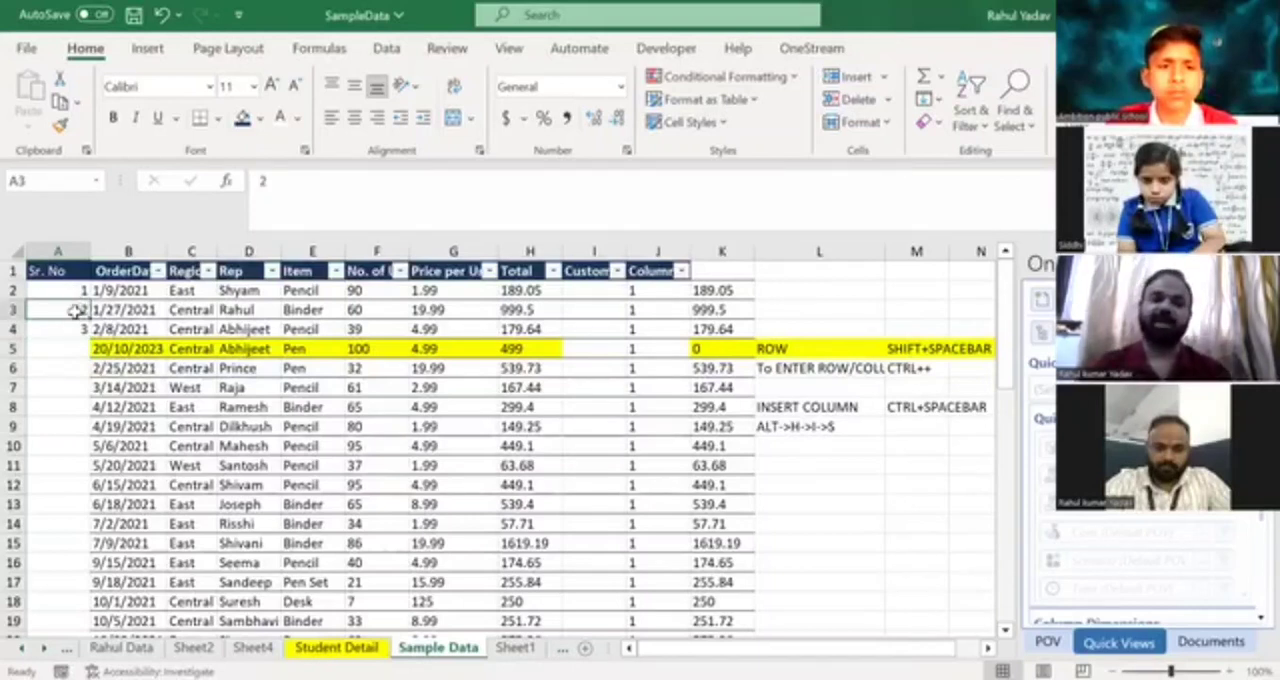
click(64, 331)
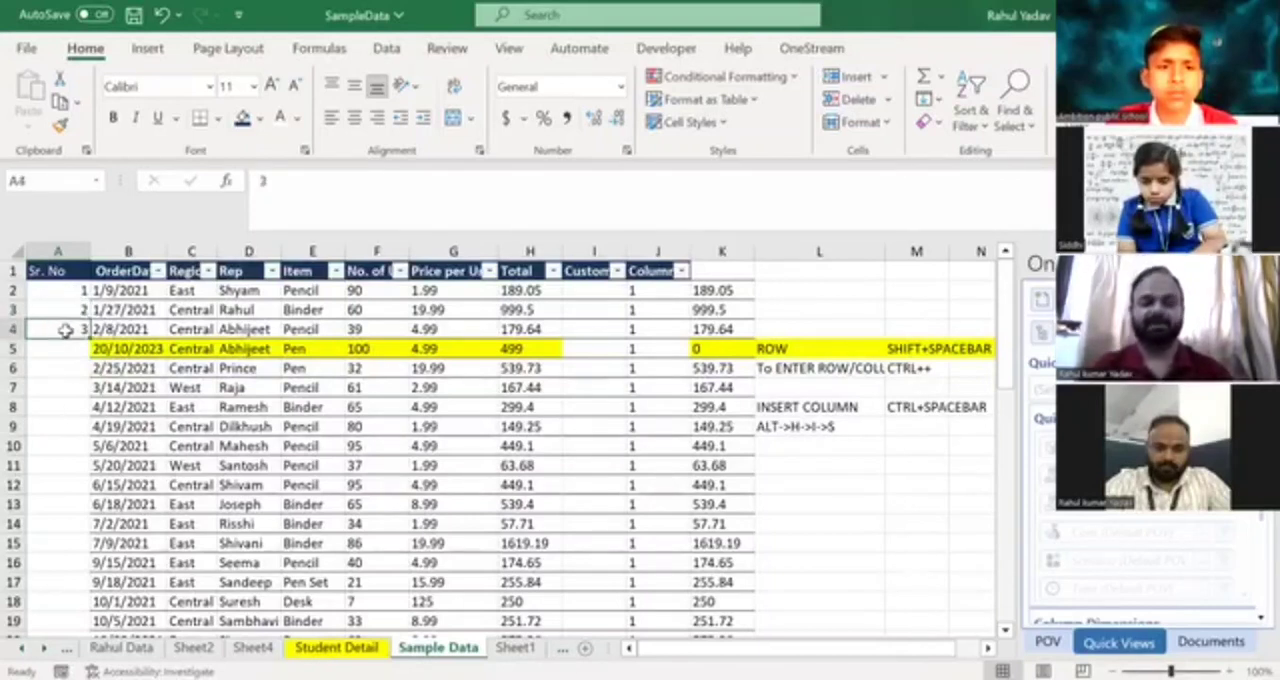
key(Delete)
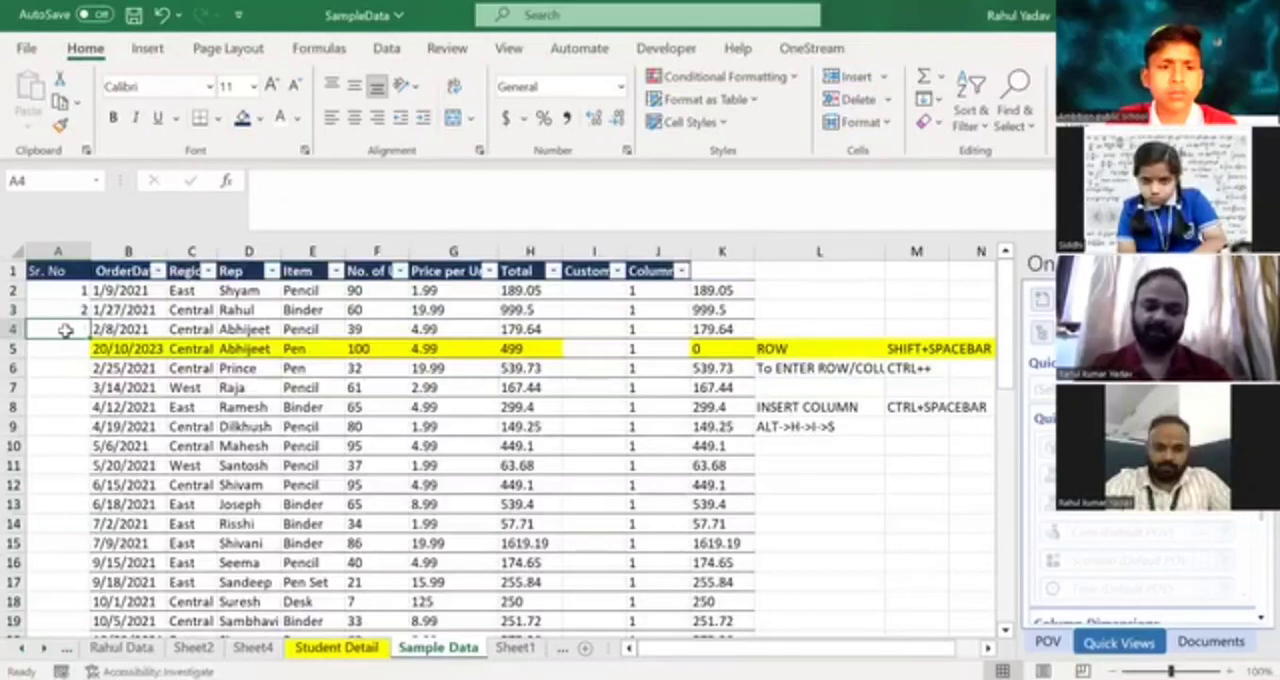
Autofill the 1, 2 series from A2:A3 down the Sr. No column.
key(Up)
key(Up)
key(shift+Down)
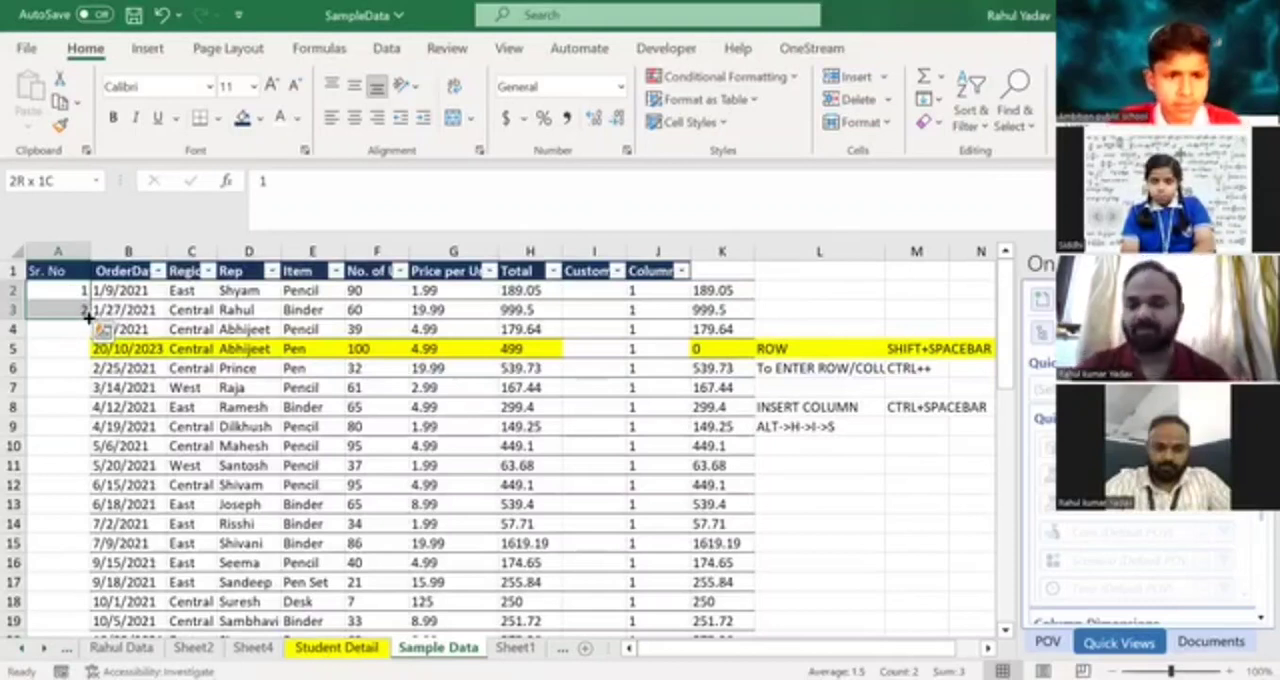
click(88, 318)
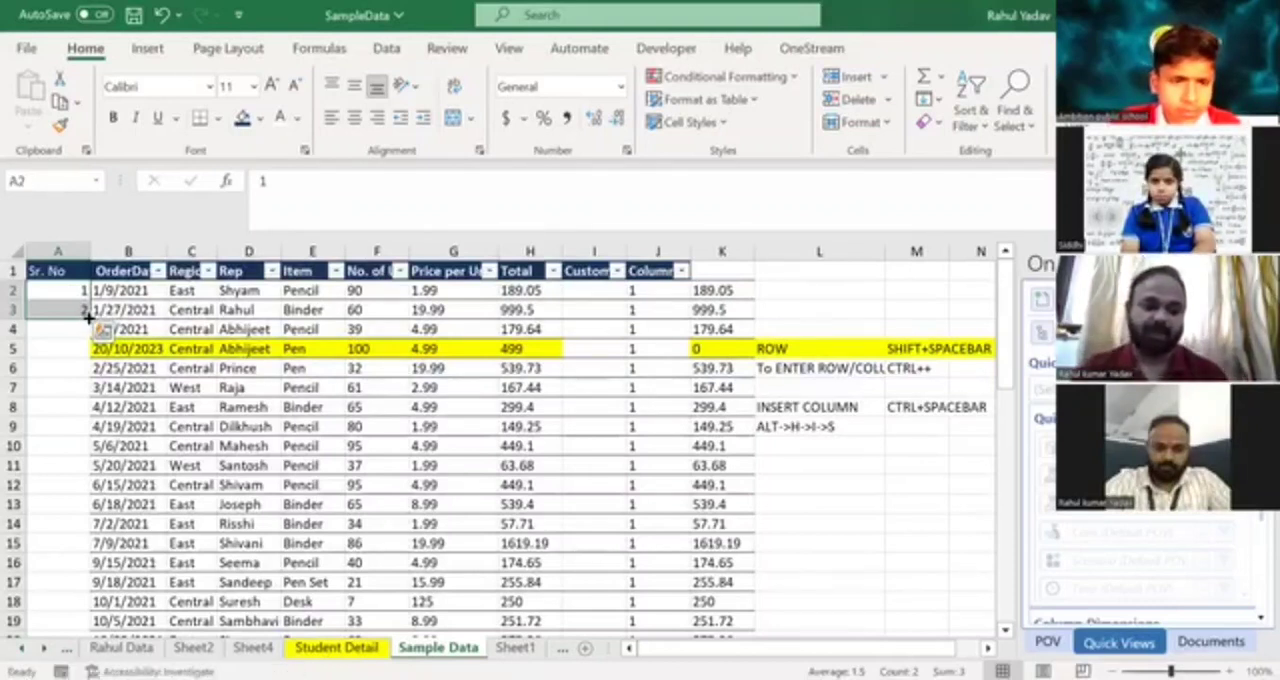
double_click(88, 318)
click(66, 362)
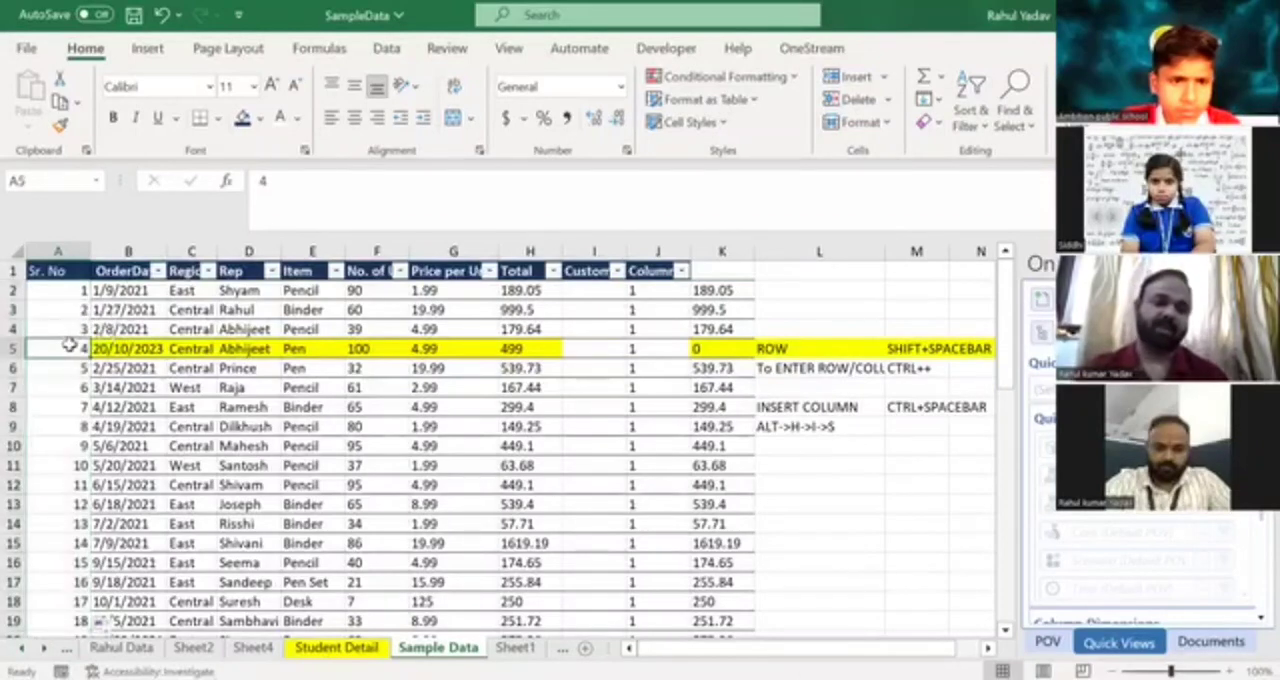
Check where the Sr. No series ends compared with the last entries in the other columns, up to Column1.
key(Down)
key(Down)
key(Down)
key(Down)
key(Down)
key(Down)
key(Down)
key(Down)
key(Down)
key(Down)
key(Down)
key(Down)
key(Down)
key(Down)
key(Down)
key(Down)
key(Down)
key(Down)
key(Down)
key(Down)
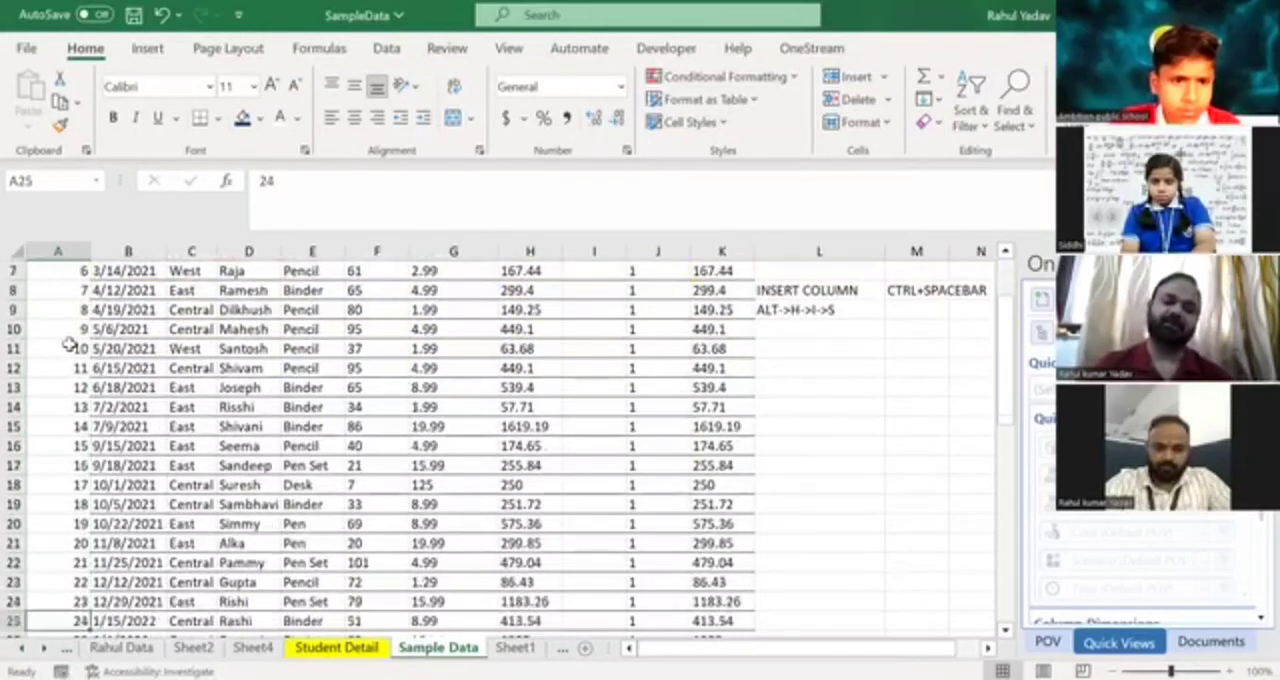
key(Down)
key(Down)
key(Down)
key(Down)
key(Down)
key(Down)
key(Down)
key(Down)
key(Down)
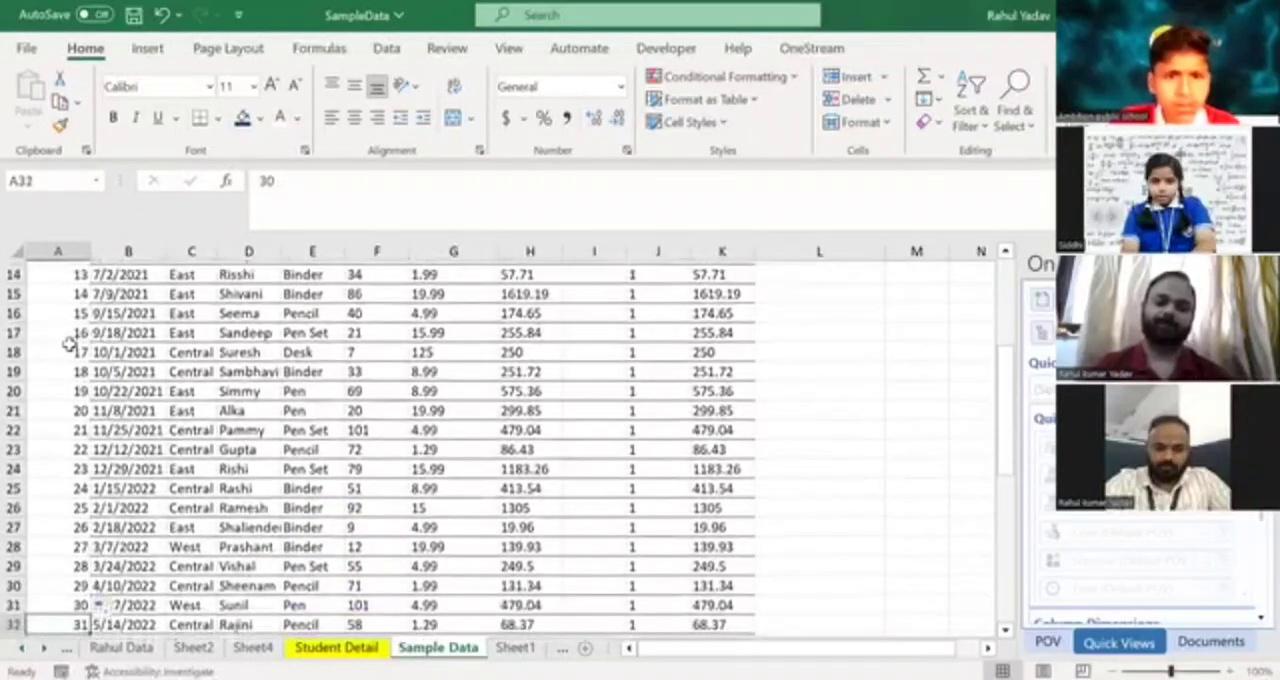
key(Down)
key(Down)
key(Down)
key(Down)
key(Down)
key(Down)
key(Down)
key(Down)
key(Down)
key(Down)
key(Down)
key(Down)
key(Down)
key(Down)
key(Down)
key(Down)
key(Down)
key(Down)
key(Down)
key(Down)
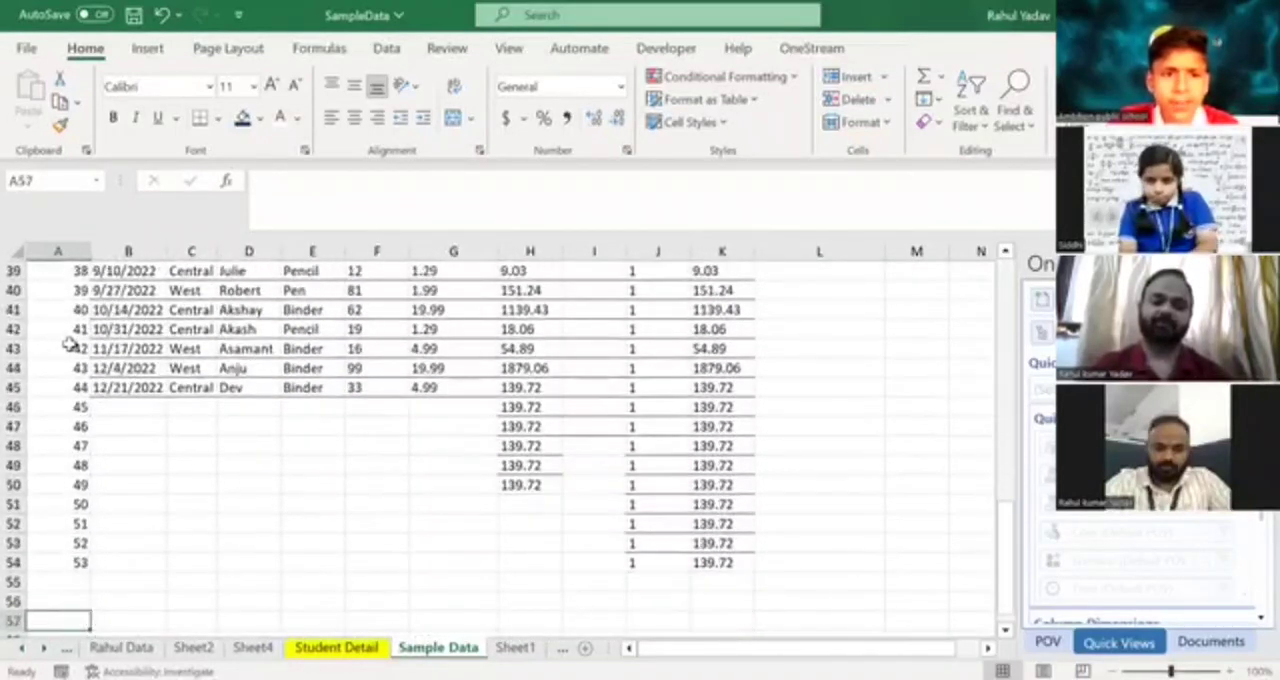
key(Up)
key(Up)
key(Right)
key(Right)
key(Right)
key(Right)
key(Right)
key(Right)
key(Right)
key(Right)
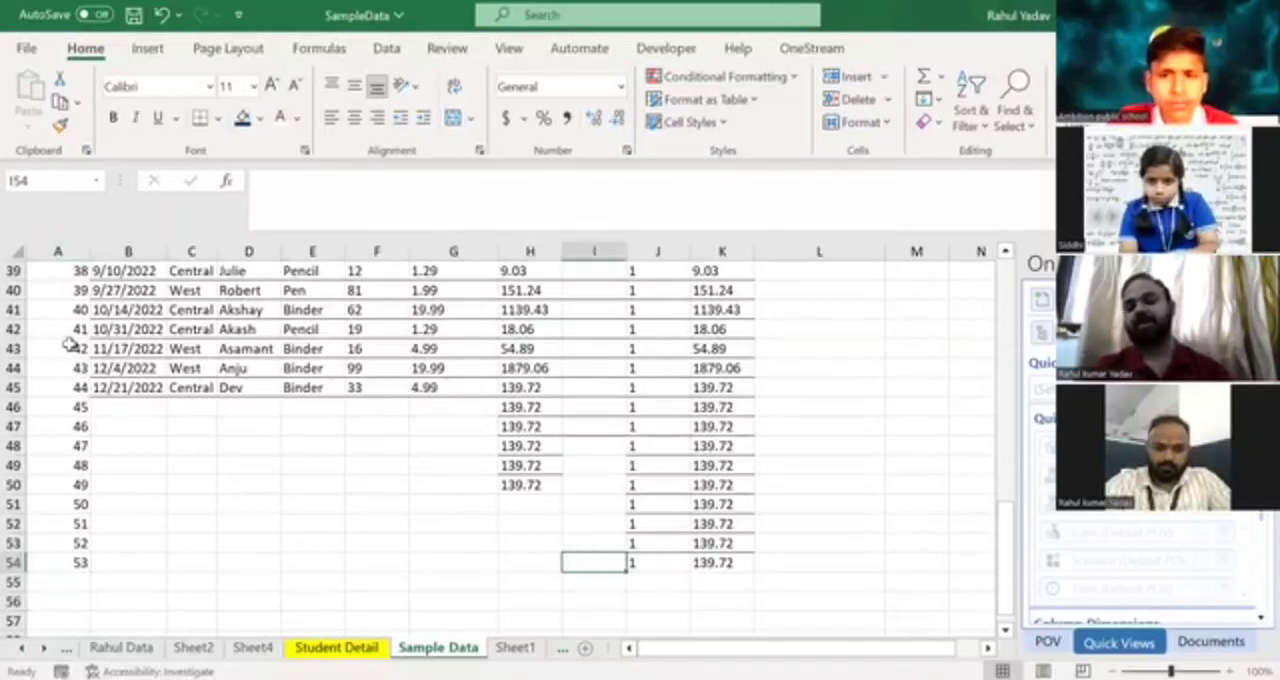
key(Right)
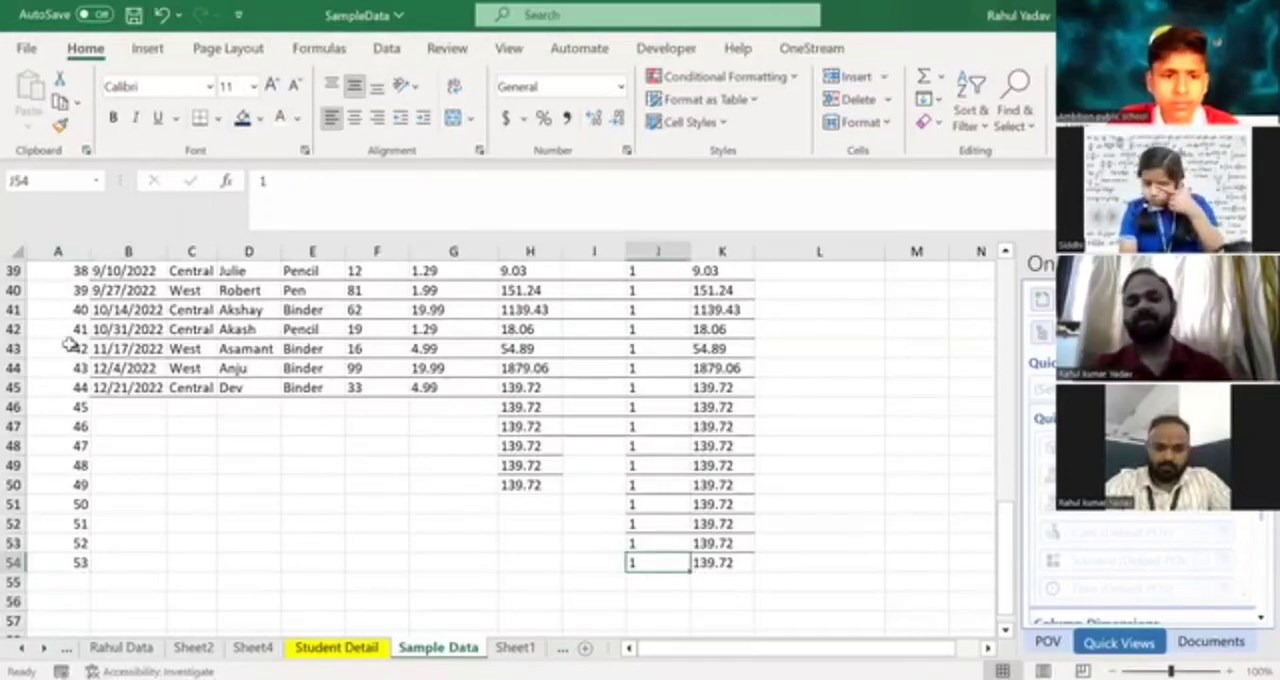
Clear the filled Sr. No series from its last entry up to A3, keeping the 1 in A2.
key(Left)
key(Left)
key(Left)
key(Left)
key(Left)
key(Left)
key(Left)
key(Left)
key(Left)
key(Up)
key(Down)
key(ctrl+shift+Up)
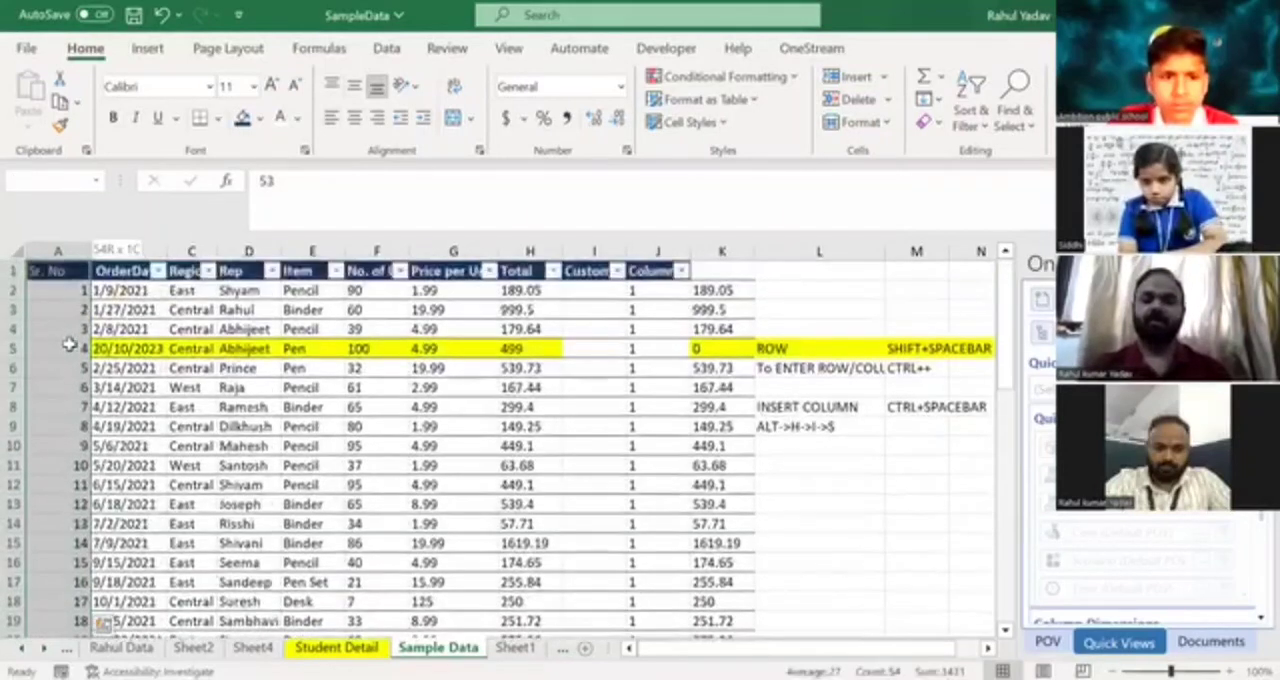
key(shift+Down)
key(Delete)
key(Up)
key(Up)
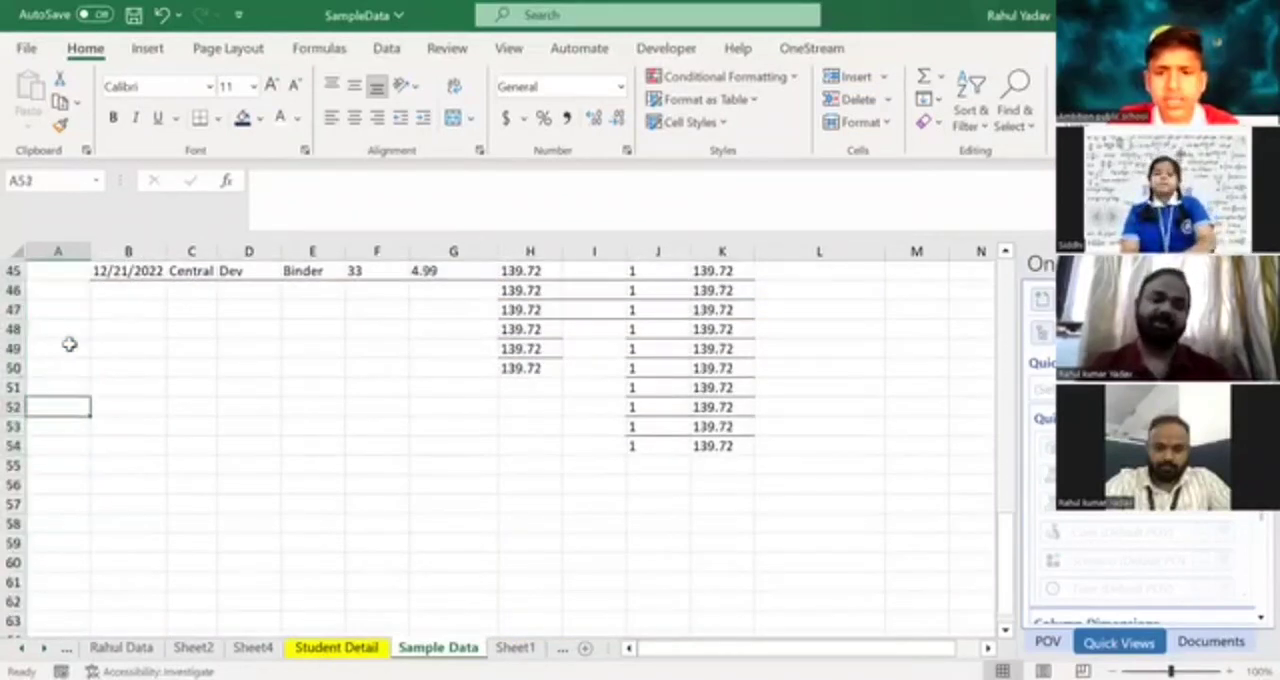
Enter 4 in A3 as the second Sr. No value, below the 1 in A2.
key(ctrl+Home)
key(Down)
key(Down)
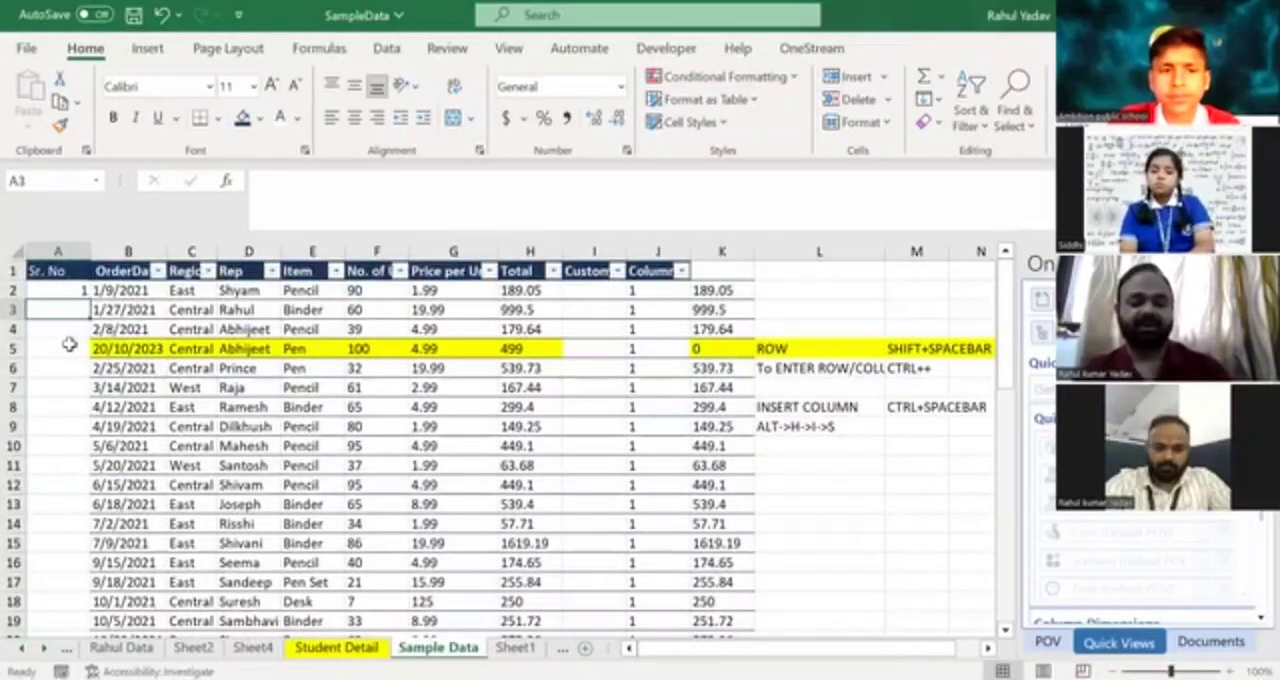
text(4)
key(Return)
key(Up)
key(Up)
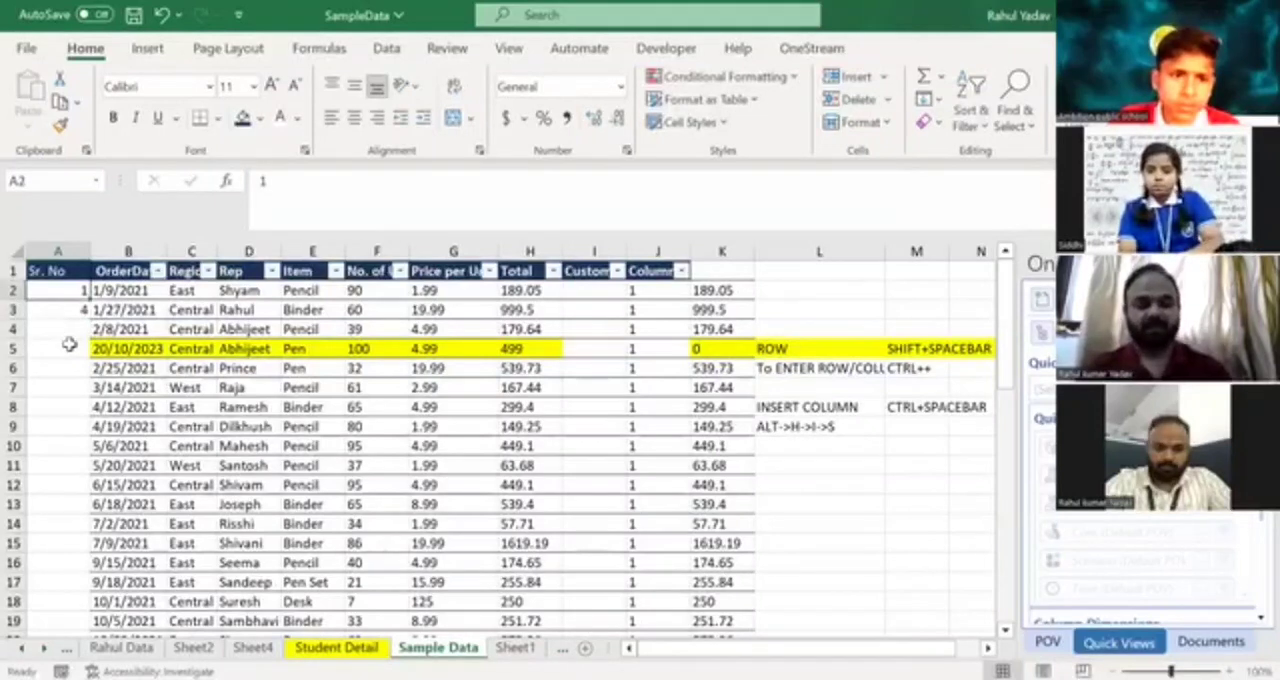
Autofill the 1, 4 pattern from A2:A3 down the Sr. No column.
key(shift+Down)
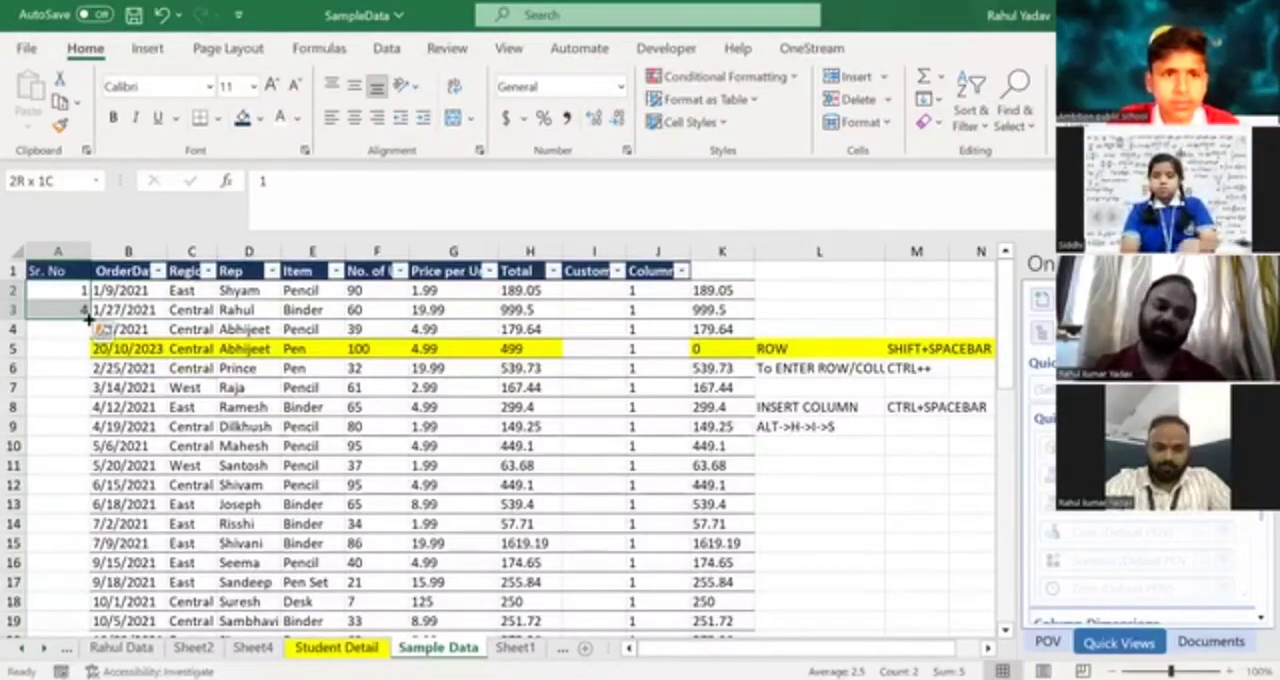
click(70, 291)
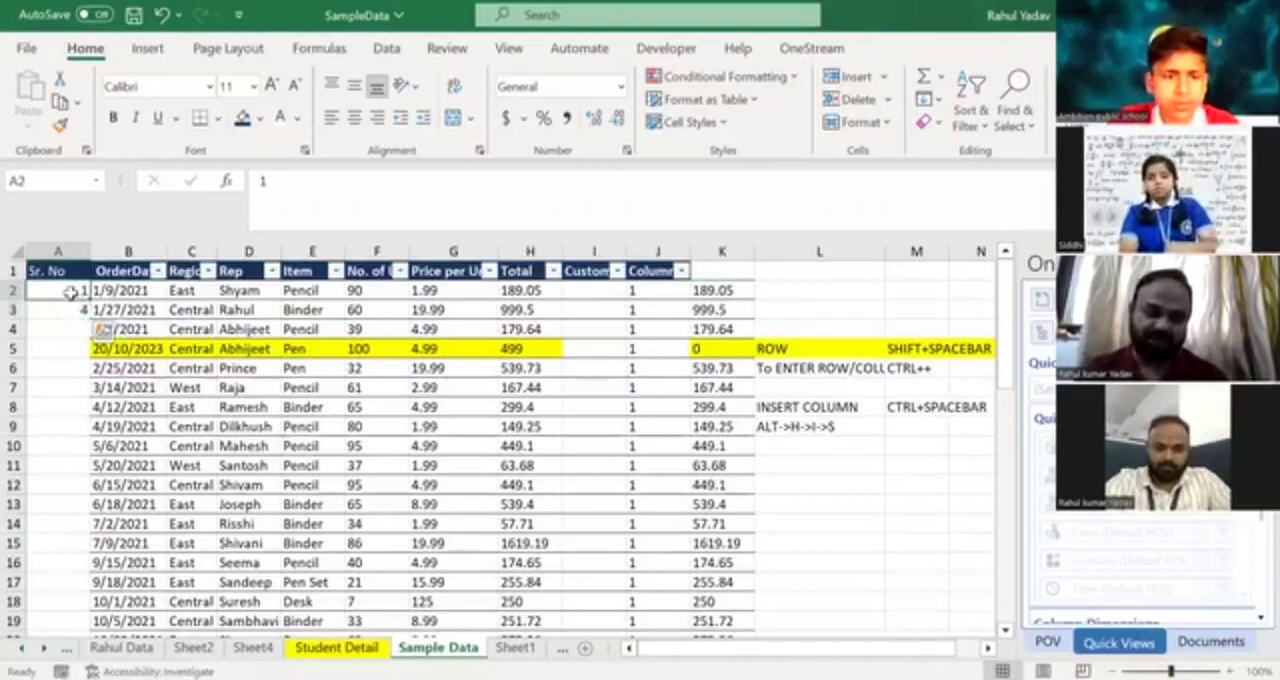
key(shift+Down)
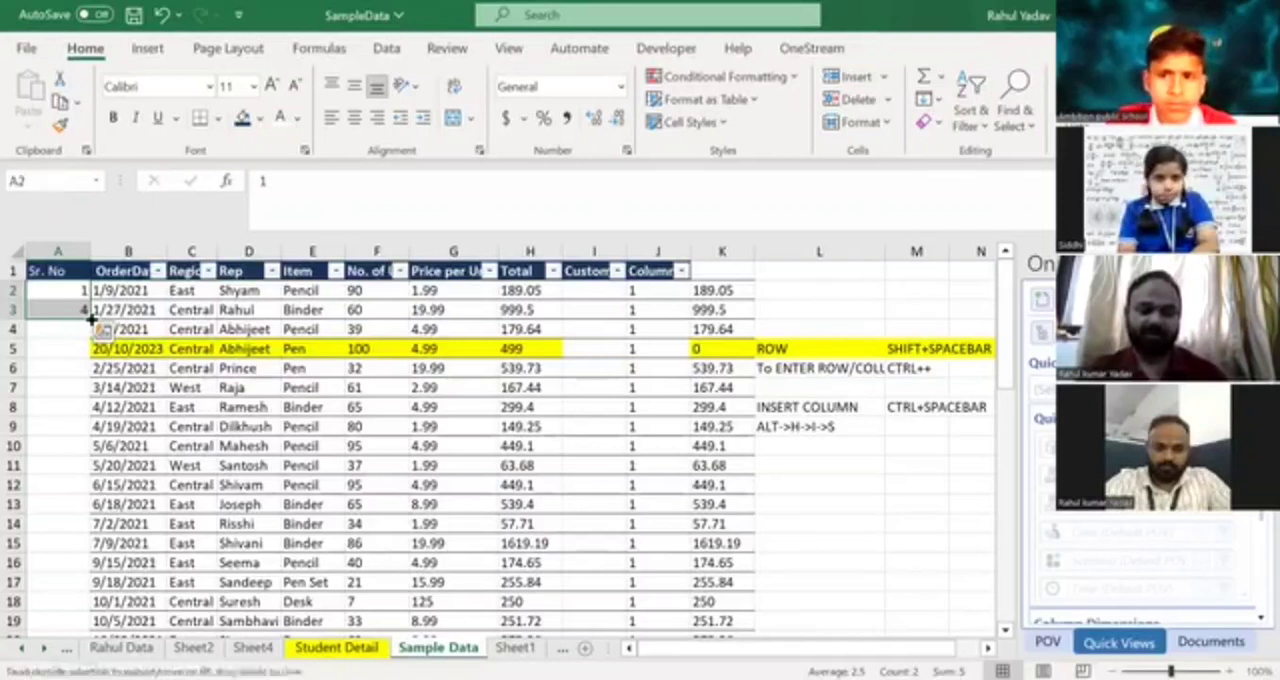
double_click(90, 318)
click(57, 346)
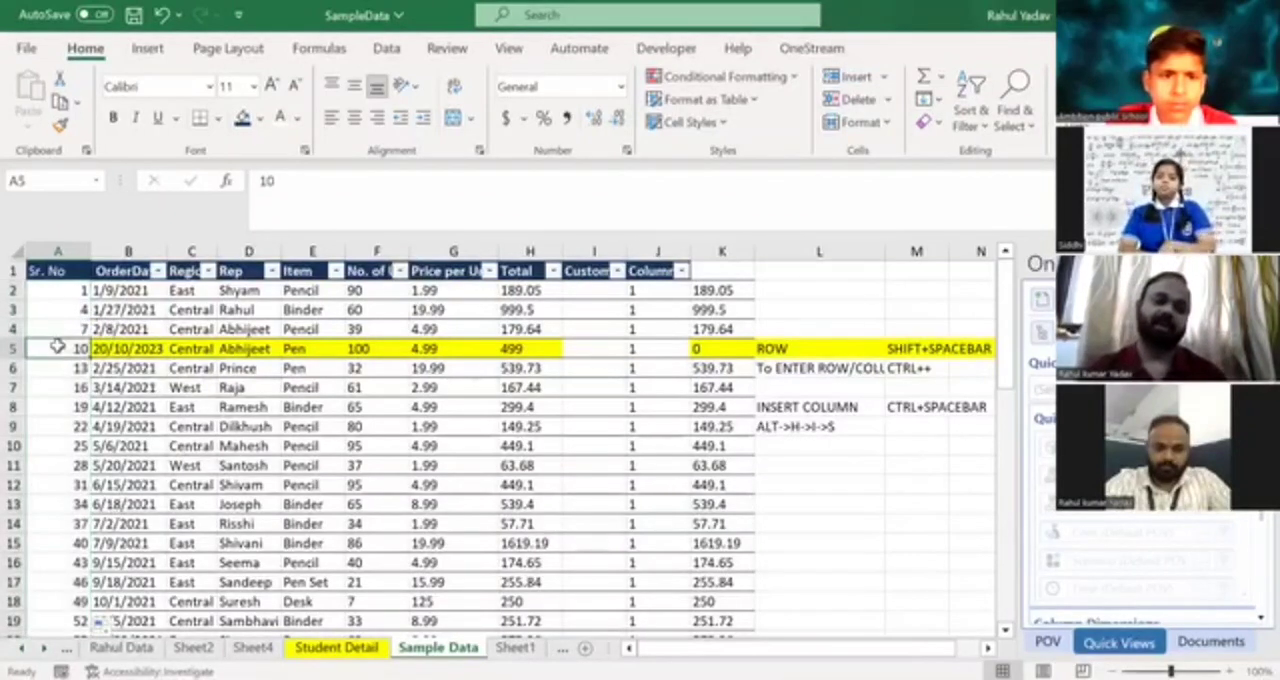
Examine the increments of the filled 1, 4 series and how far down the Sr. No column it runs.
key(Down)
key(Down)
key(Down)
key(Down)
key(Down)
key(Down)
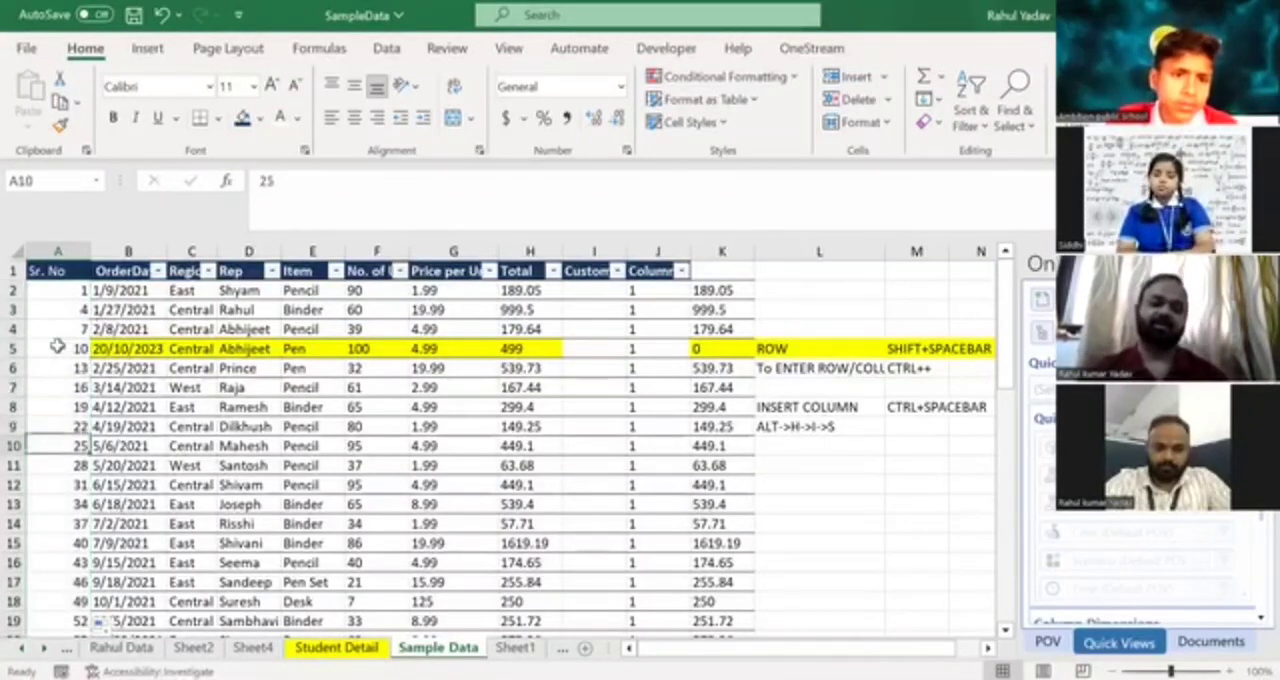
key(ctrl+Down)
key(ctrl+Down)
key(Up)
key(Up)
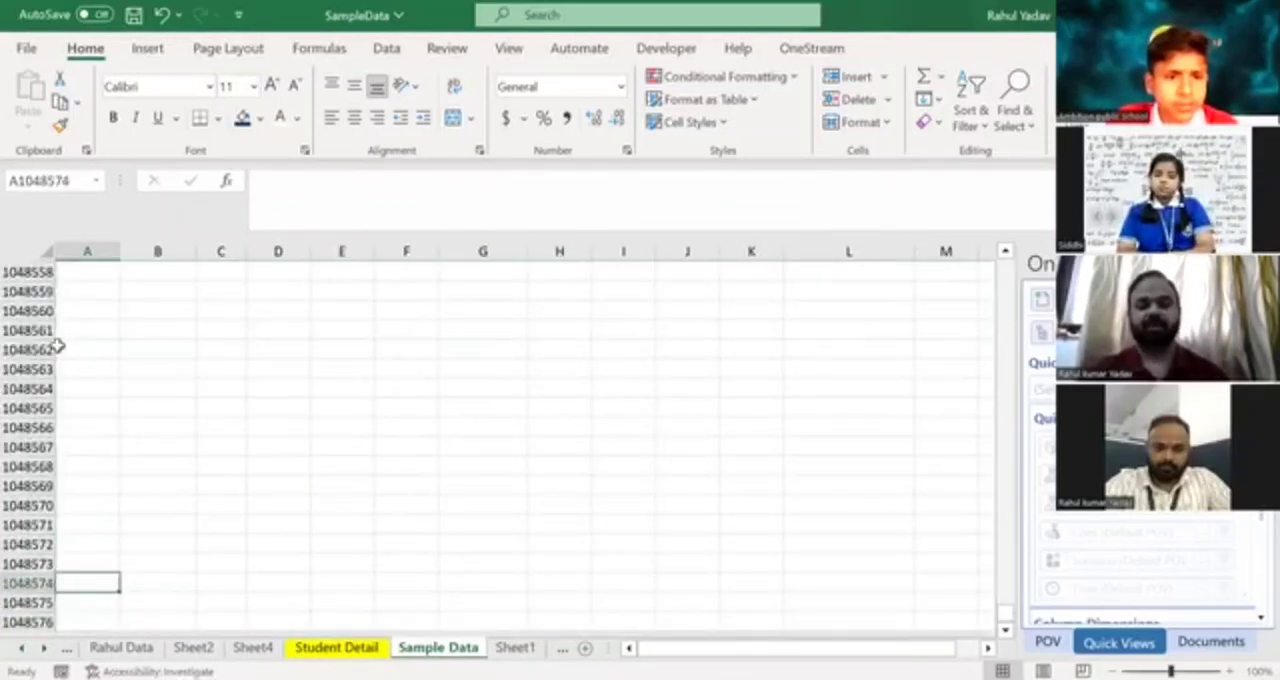
key(ctrl+Up)
key(Up)
key(ctrl+Up)
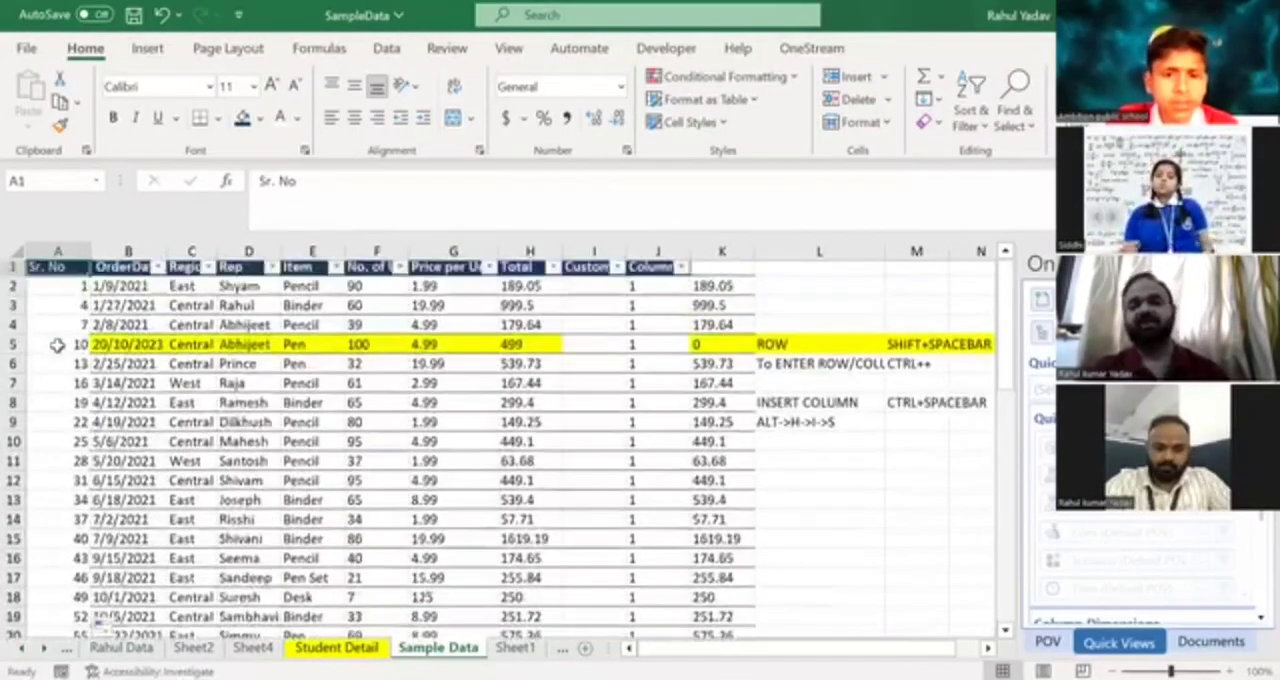
key(Down)
key(Right)
key(Right)
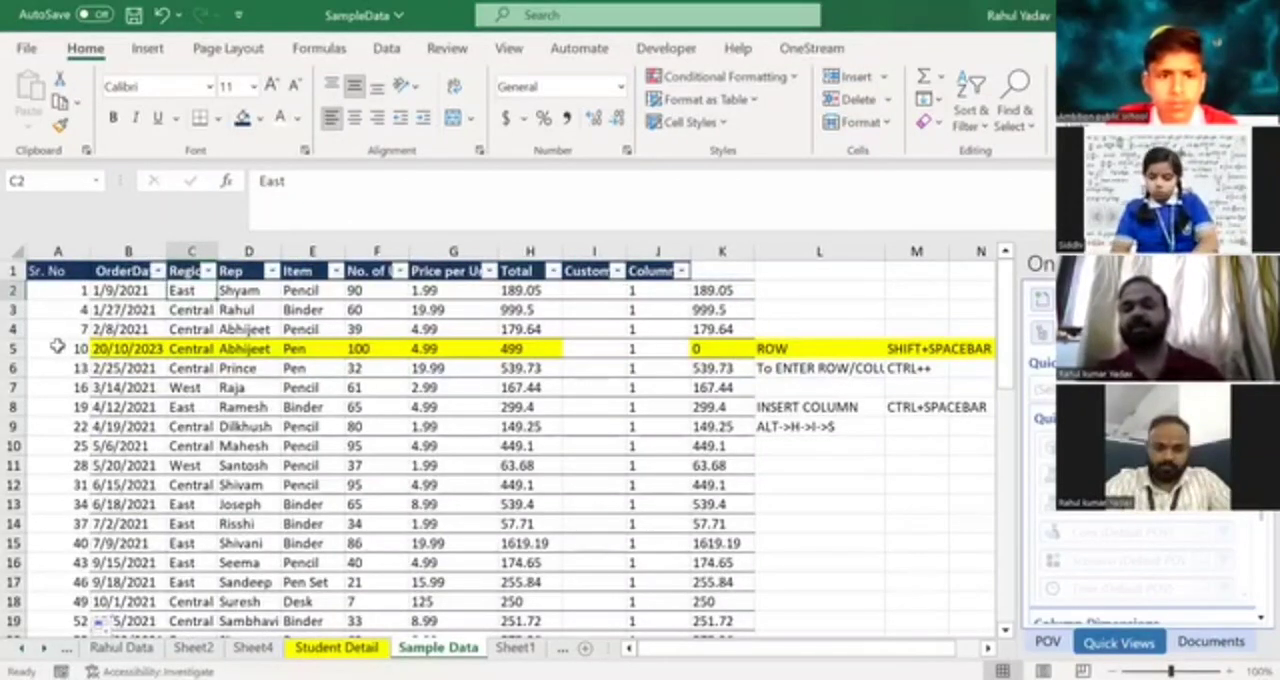
key(Up)
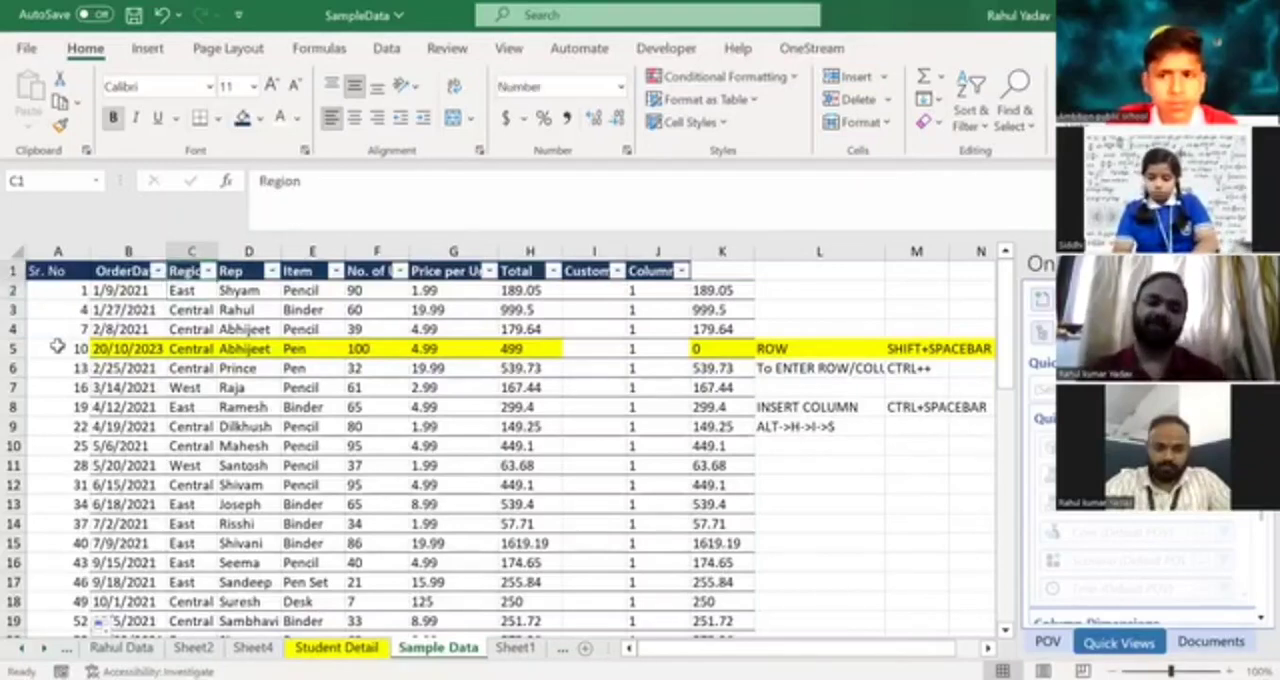
Clear the 1, 4 series from A3 downward, keeping only the 1 in A2.
key(Left)
key(Left)
key(Down)
key(Down)
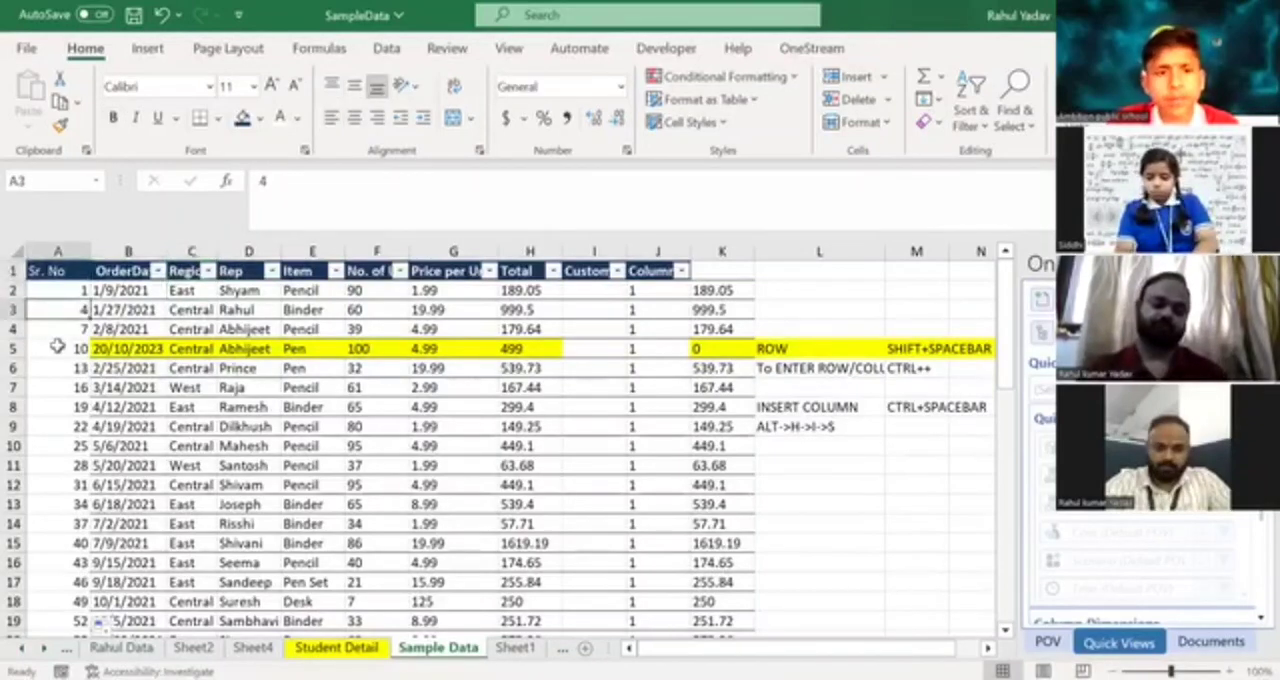
key(ctrl+shift+Down)
key(Delete)
key(Up)
key(Up)
Clear all values in columns J and K from row 2 downward, leaving the Column1 header.
key(Right)
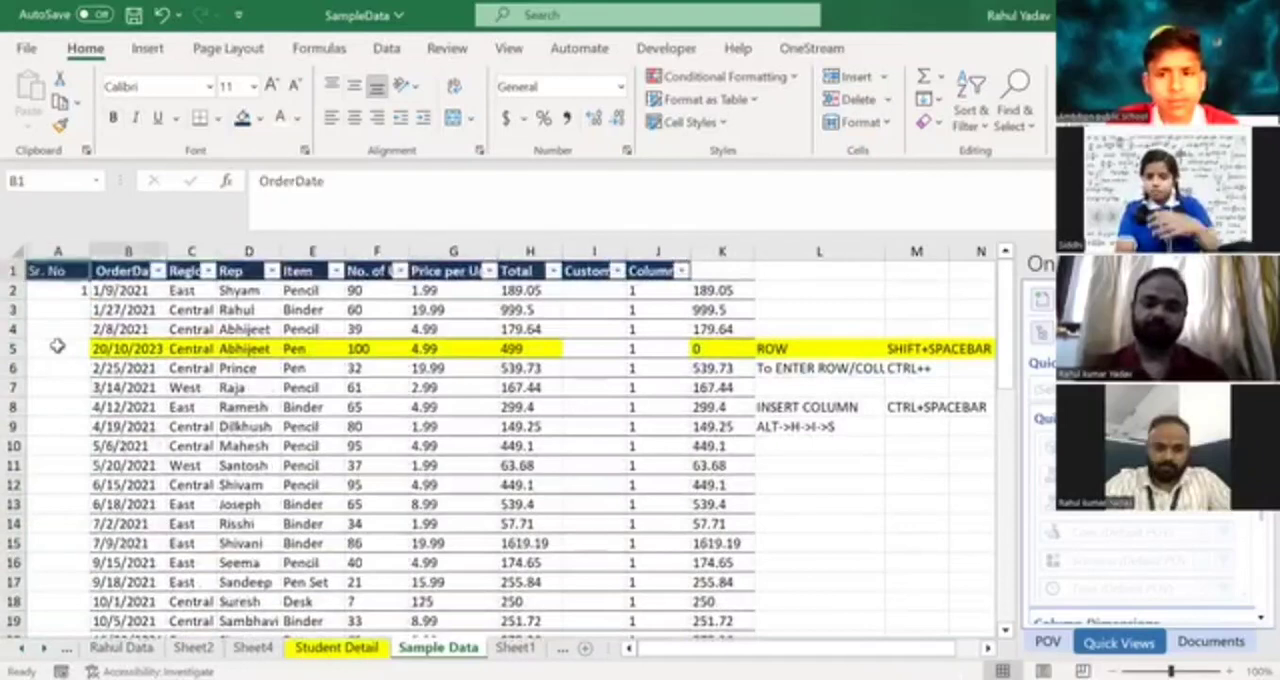
key(Right)
key(Right)
key(Right)
key(Right)
key(Right)
key(Right)
key(Right)
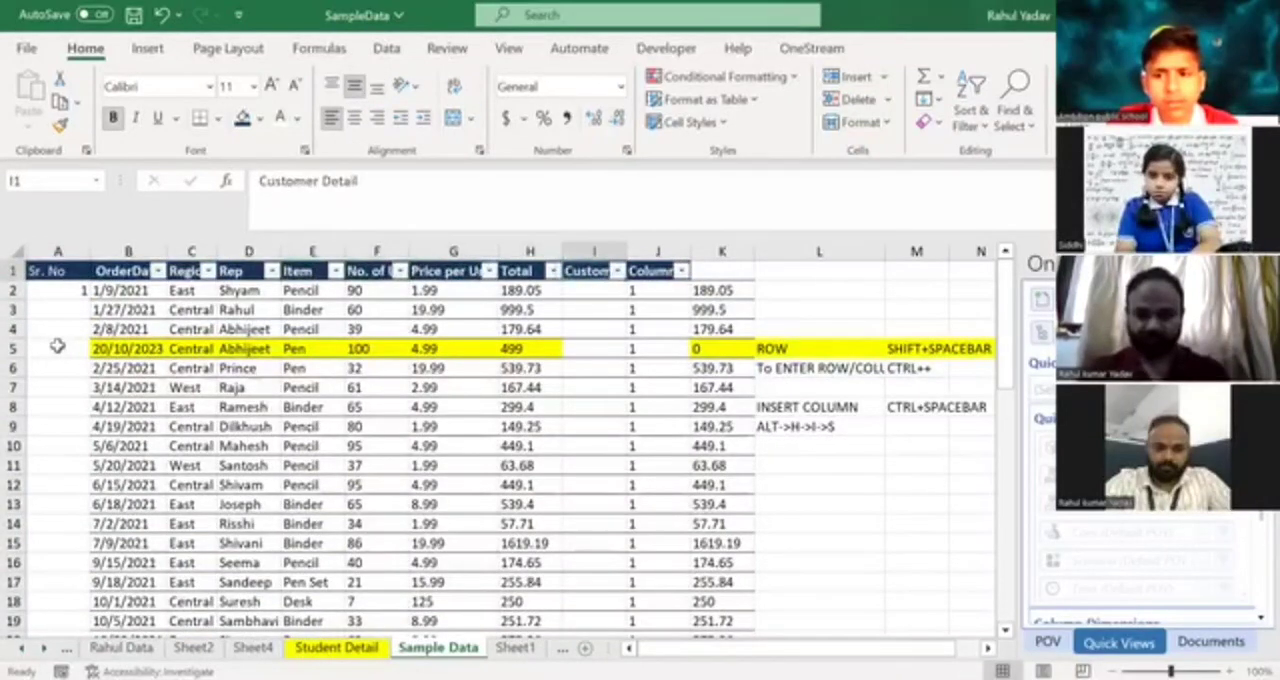
key(Right)
key(Down)
key(shift+Right)
key(ctrl+shift+Down)
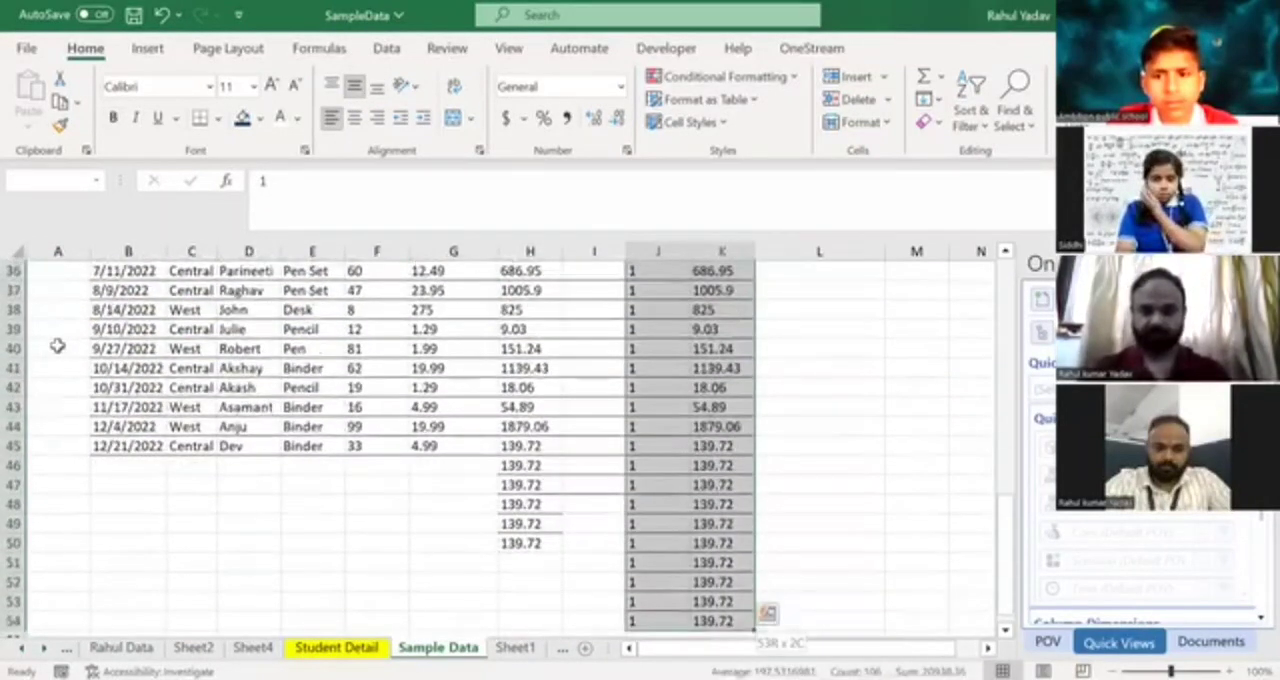
key(Delete)
Delete the surplus 139.72 entries in H46:H50 of the Total column, below the last order row.
key(Left)
key(Left)
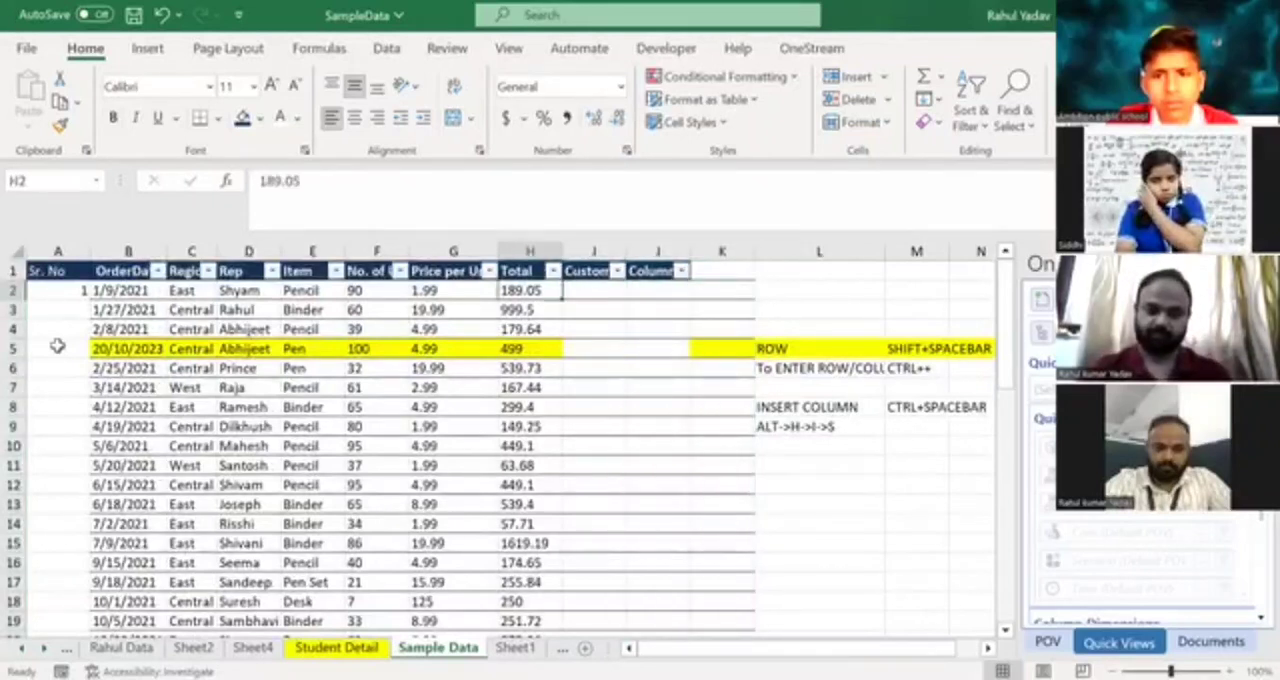
key(ctrl+Down)
key(shift+Up)
key(shift+Up)
key(shift+Up)
key(shift+Up)
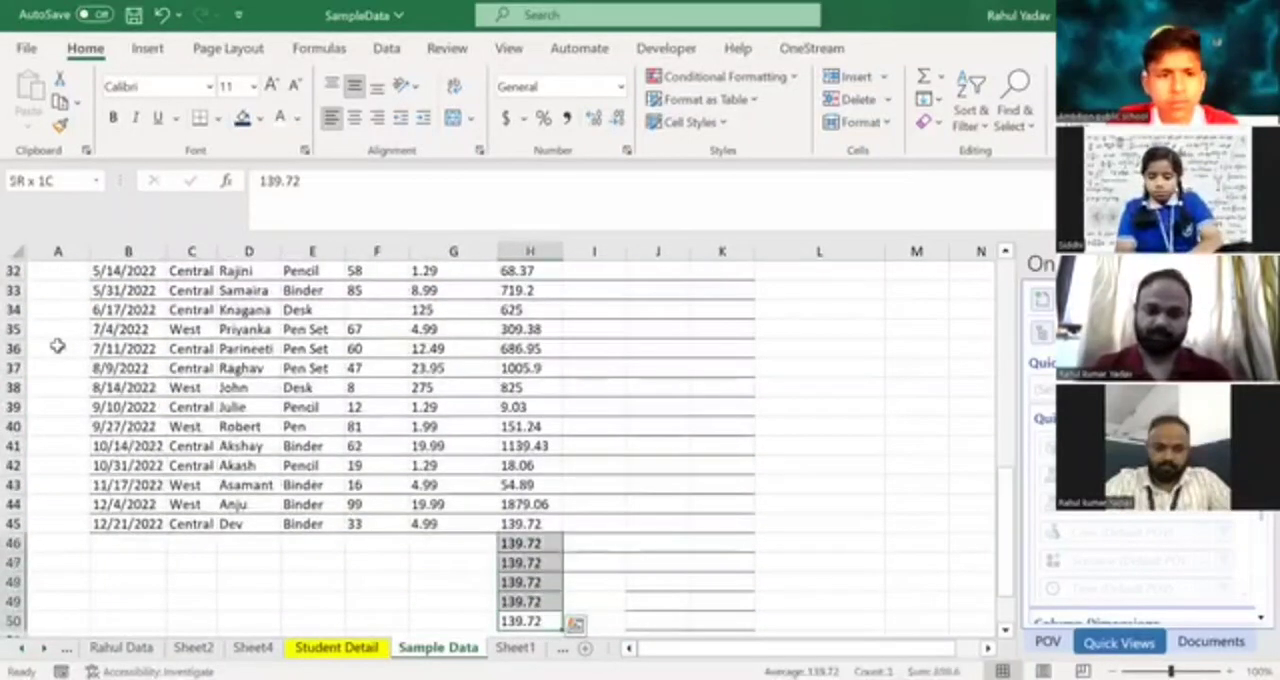
key(Delete)
Enter 2 in A3 below the 1 and select A2:A3 as the starting pair of the series.
key(Left)
key(Left)
key(Left)
key(Left)
key(Left)
key(Left)
key(Left)
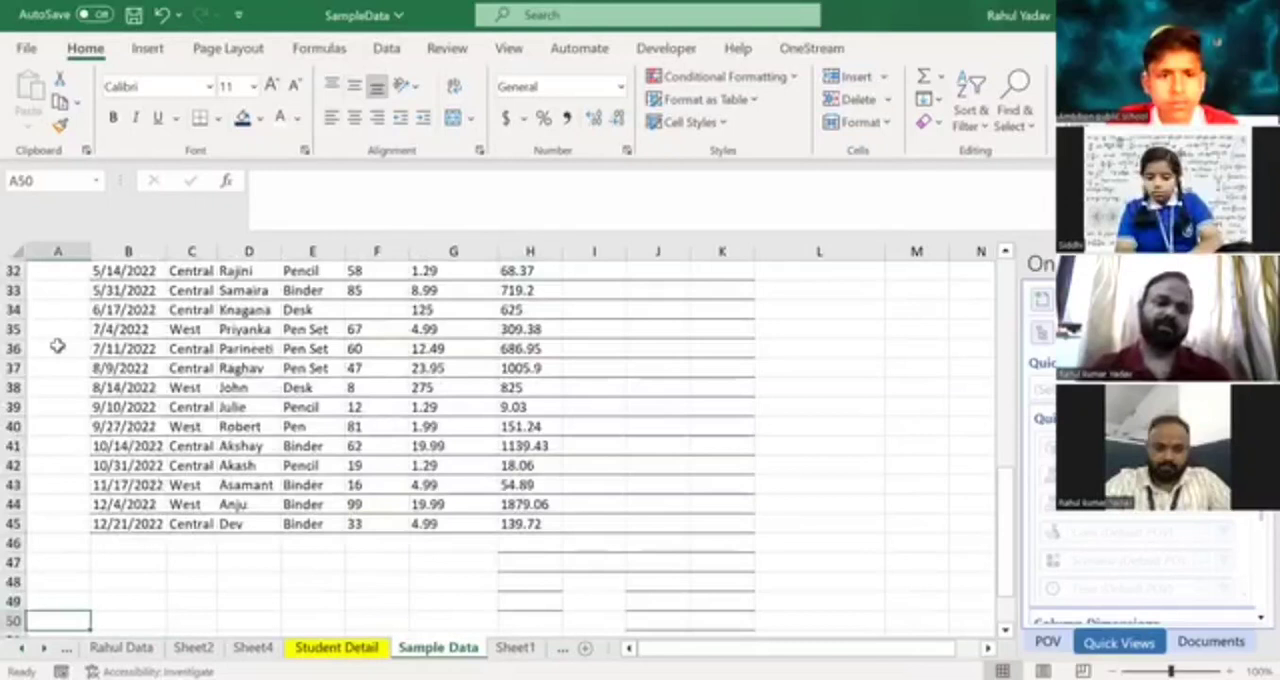
key(ctrl+Home)
key(Down)
key(Down)
text(2)
key(Return)
key(Up)
key(Up)
key(shift+Down)
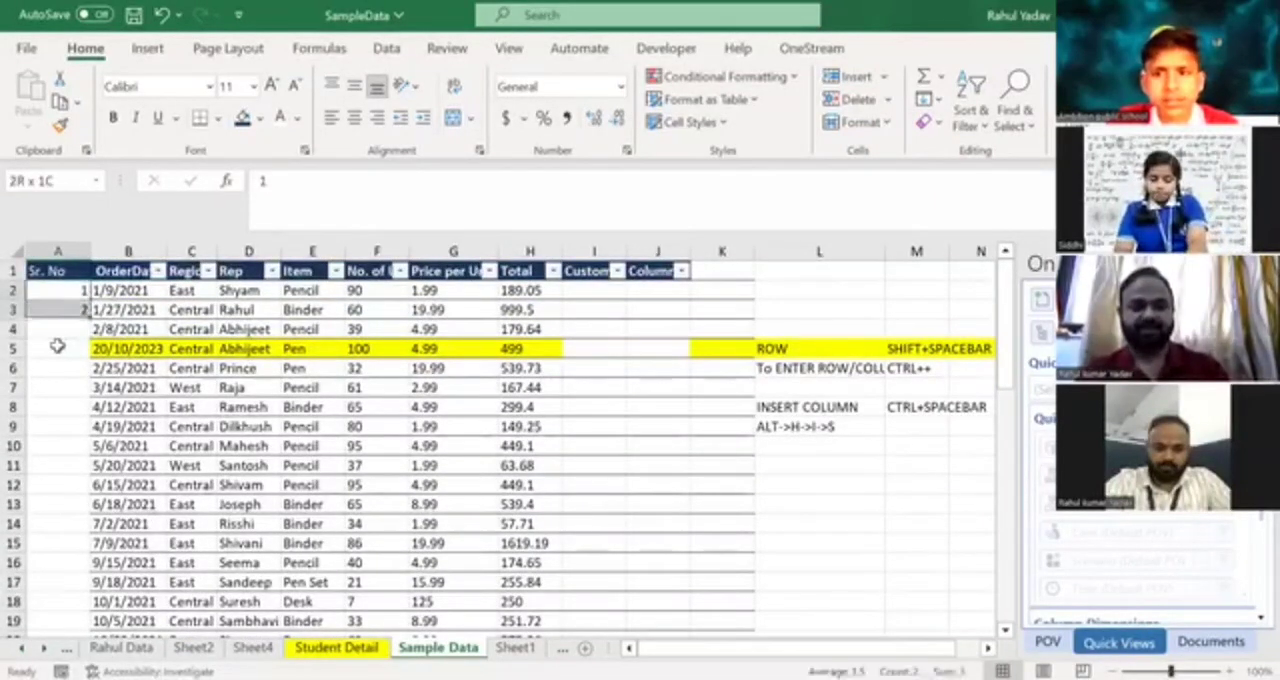
Autofill the 1, 2 series from A2:A3 down the Sr. No column to the last order row and check where it ends.
drag(88, 321, 88, 322)
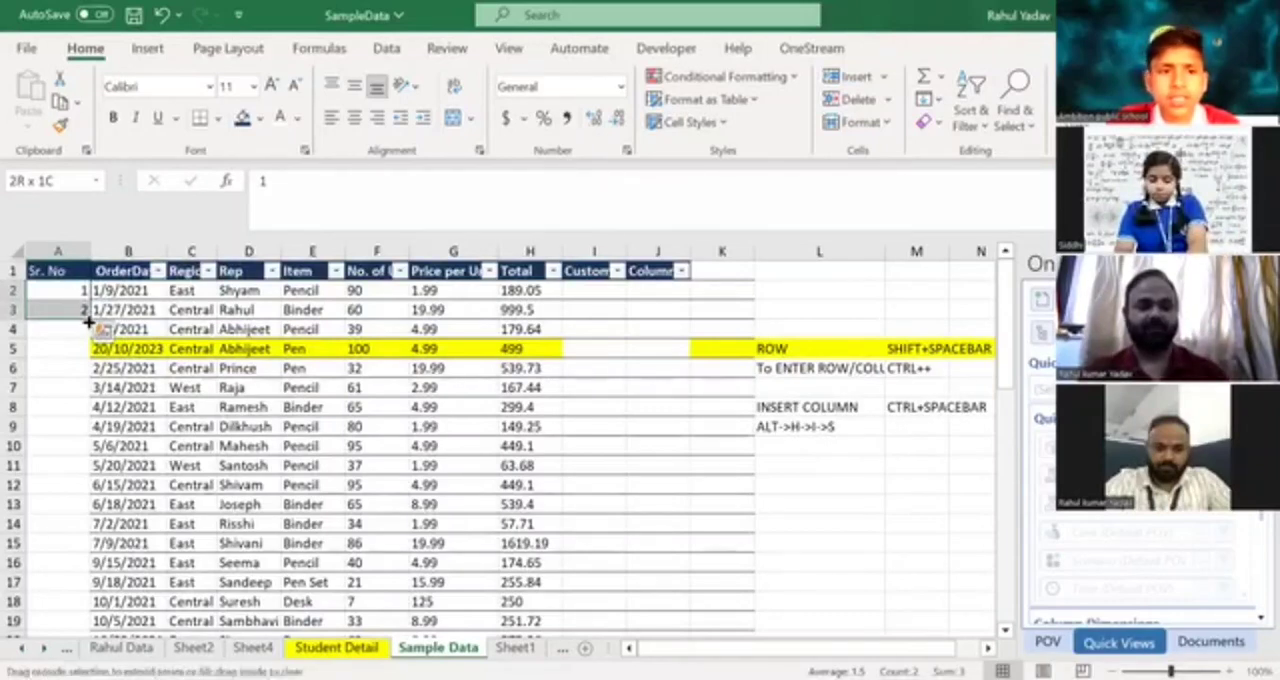
double_click(88, 322)
click(47, 526)
key(ctrl+Down)
key(Down)
key(Up)
key(ctrl+Up)
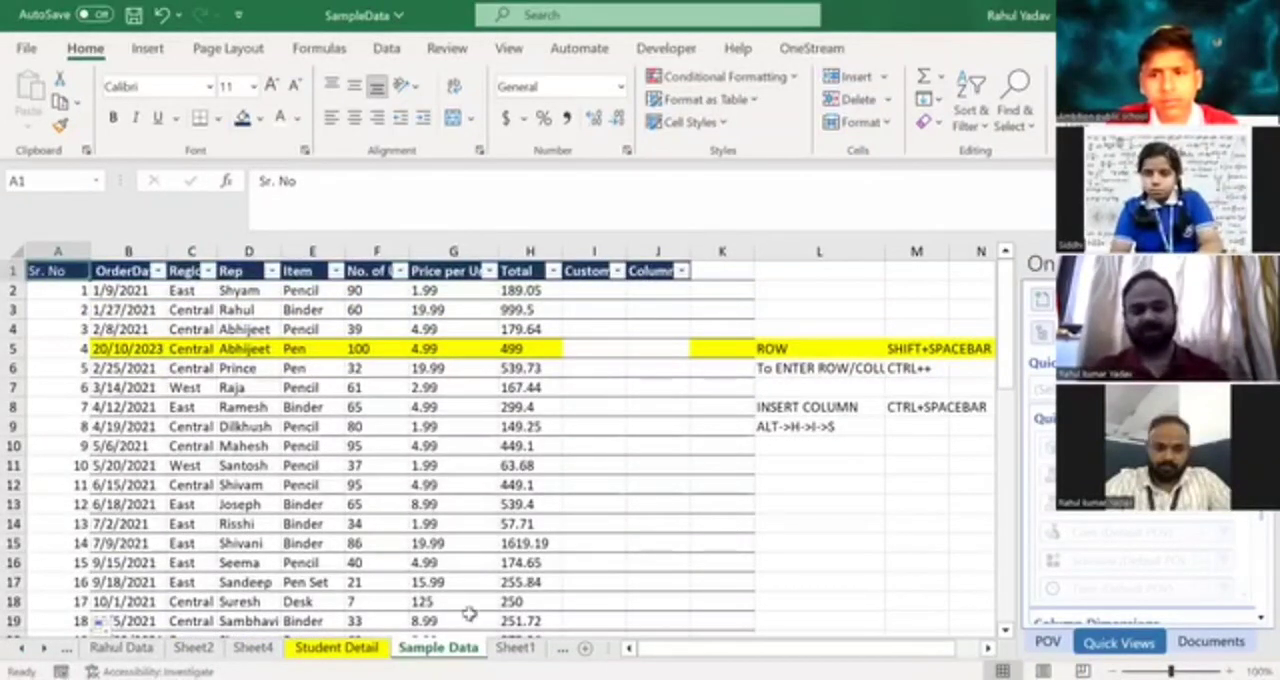
Clear the three student names from A2:A4 on the Student Detail sheet.
click(347, 648)
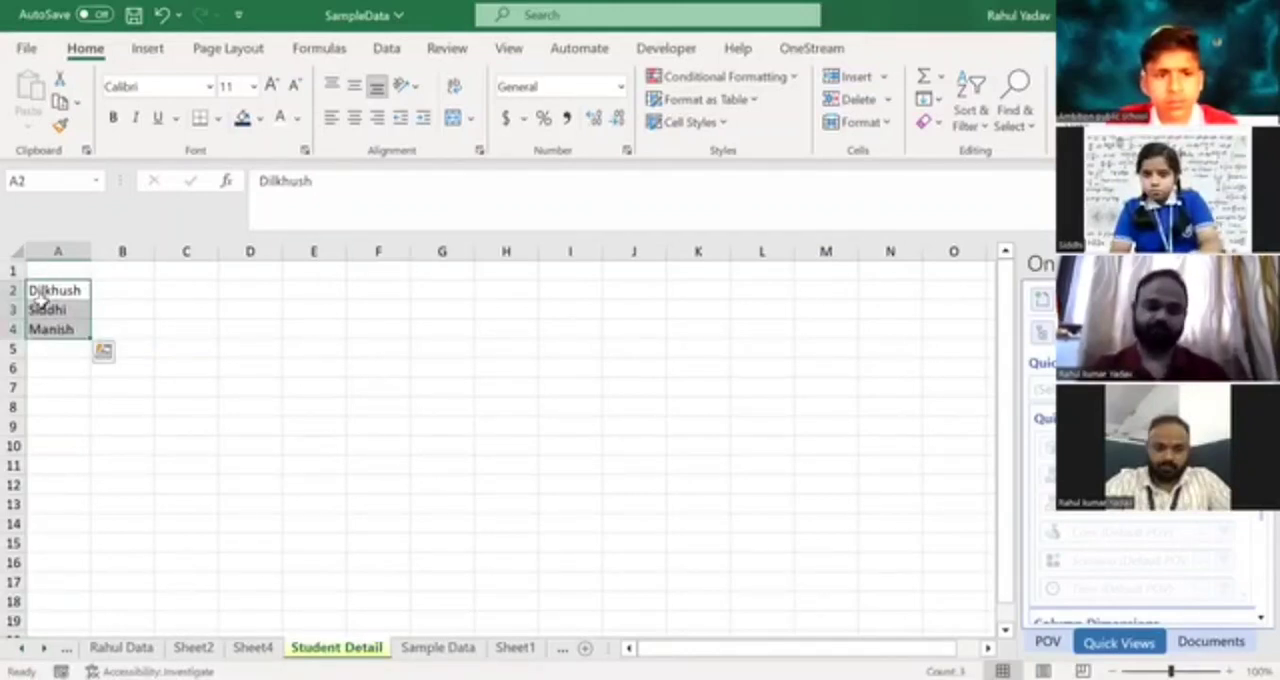
key(Delete)
key(Up)
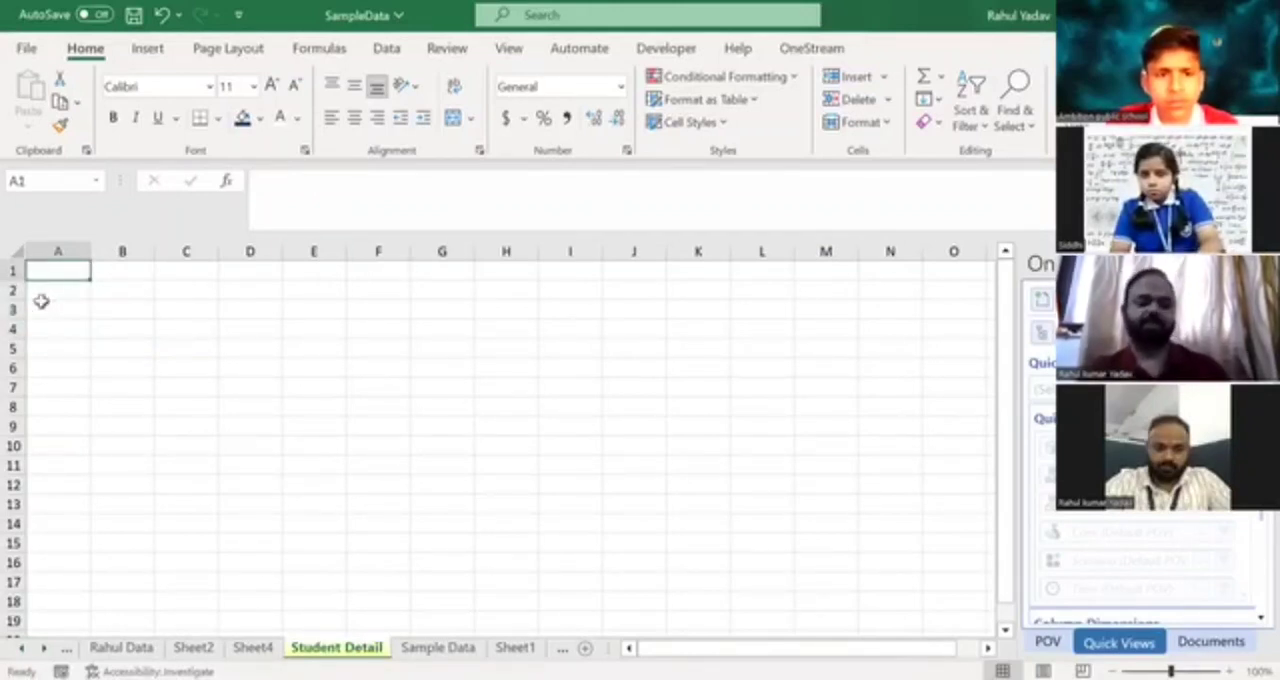
Enter the headers Sr. No. in A1 and Student Name in B1, and fit column B to its header.
text(Sr. No.)
key(Tab)
text(Student N)
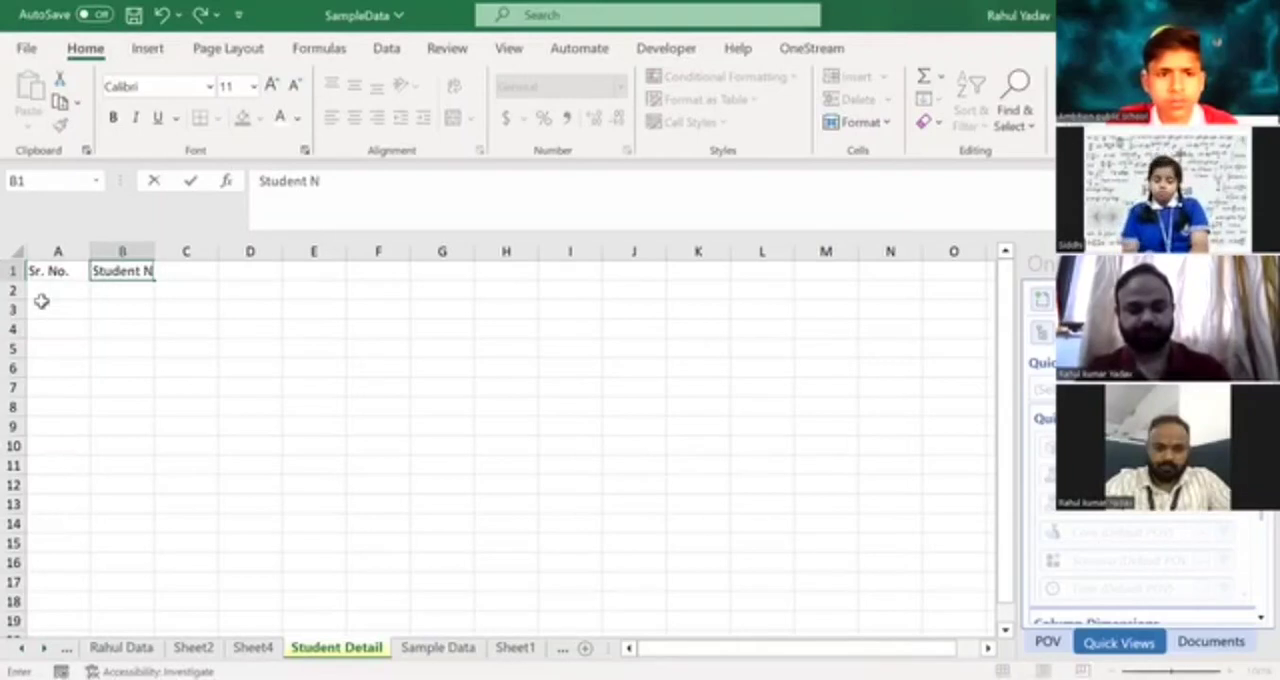
text(ame)
key(Tab)
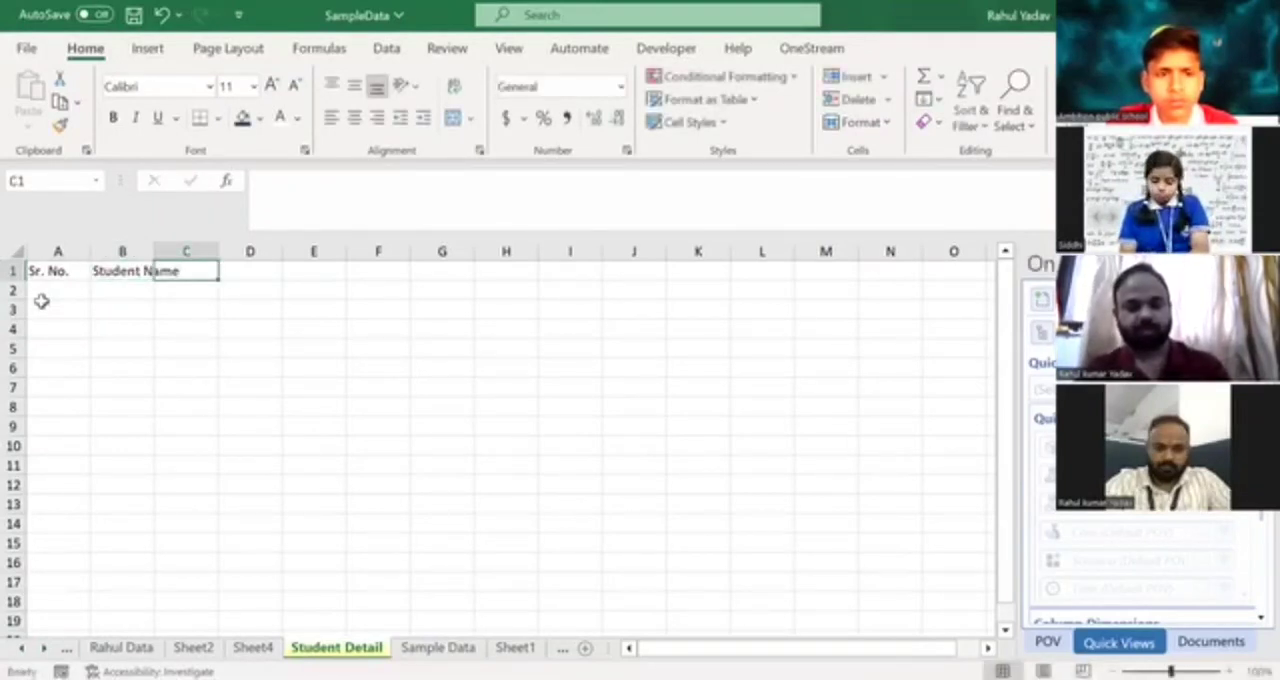
double_click(154, 251)
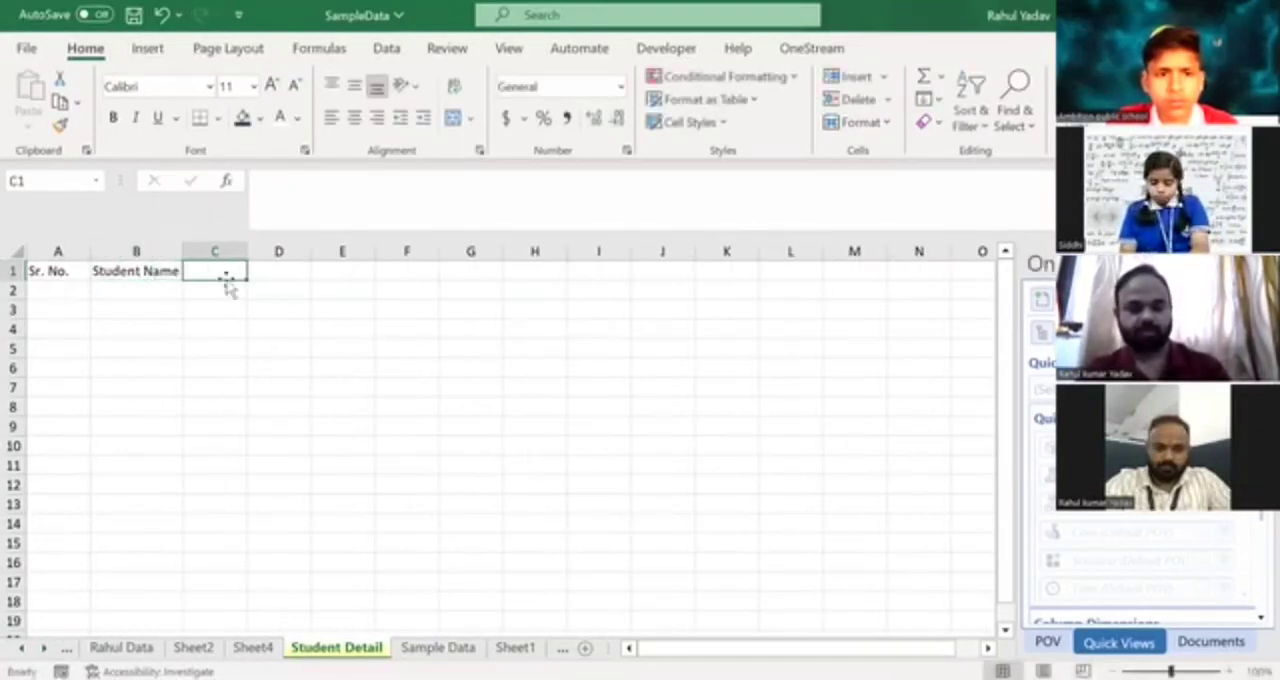
Enter the header Father's Name in C1.
text(Stu)
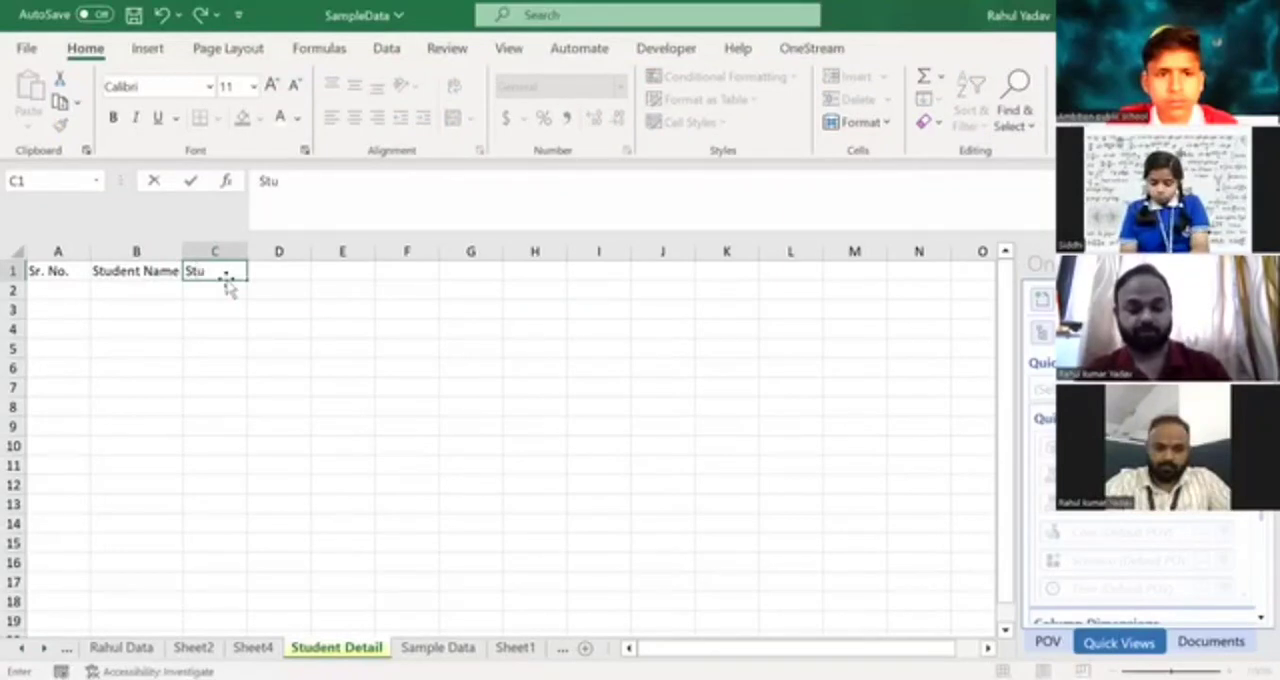
text(dent Father's)
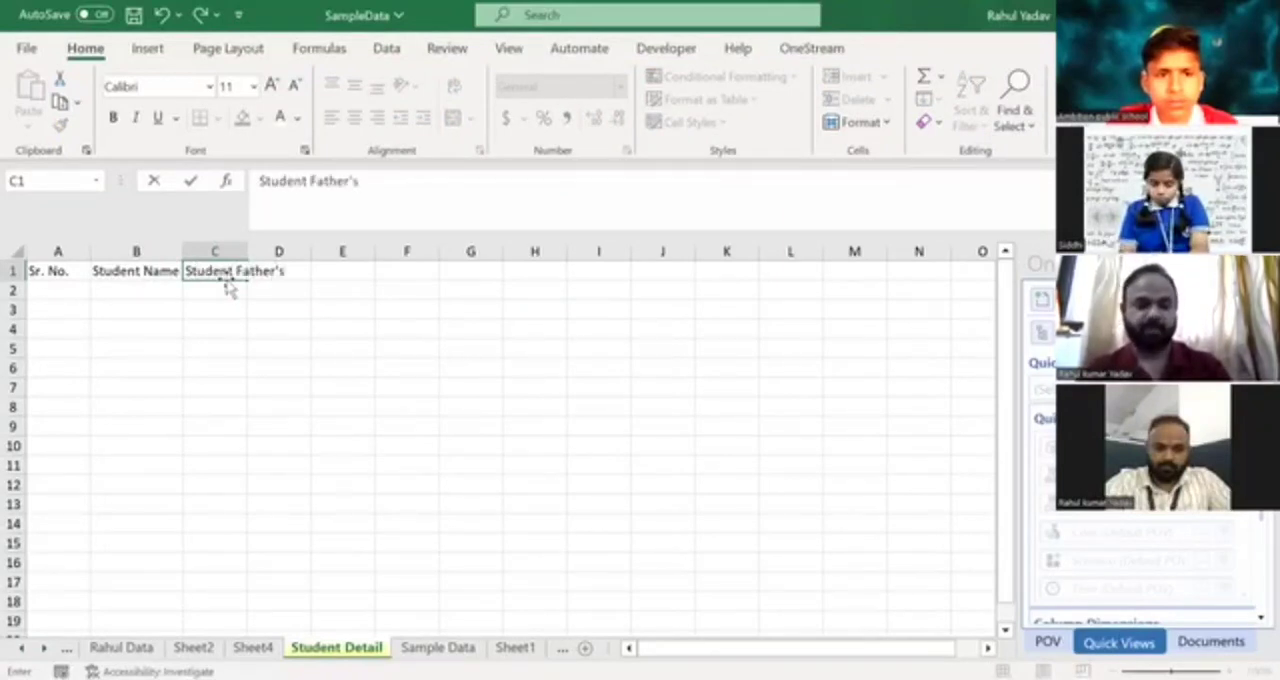
key(Tab)
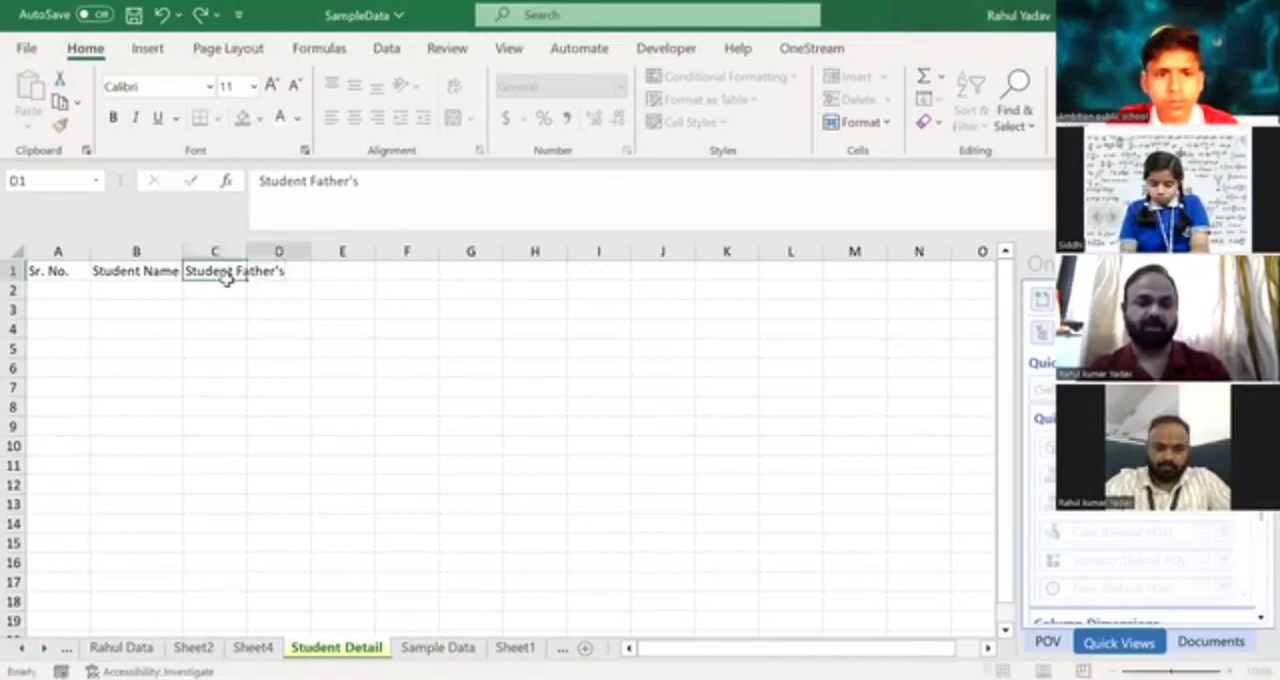
click(227, 279)
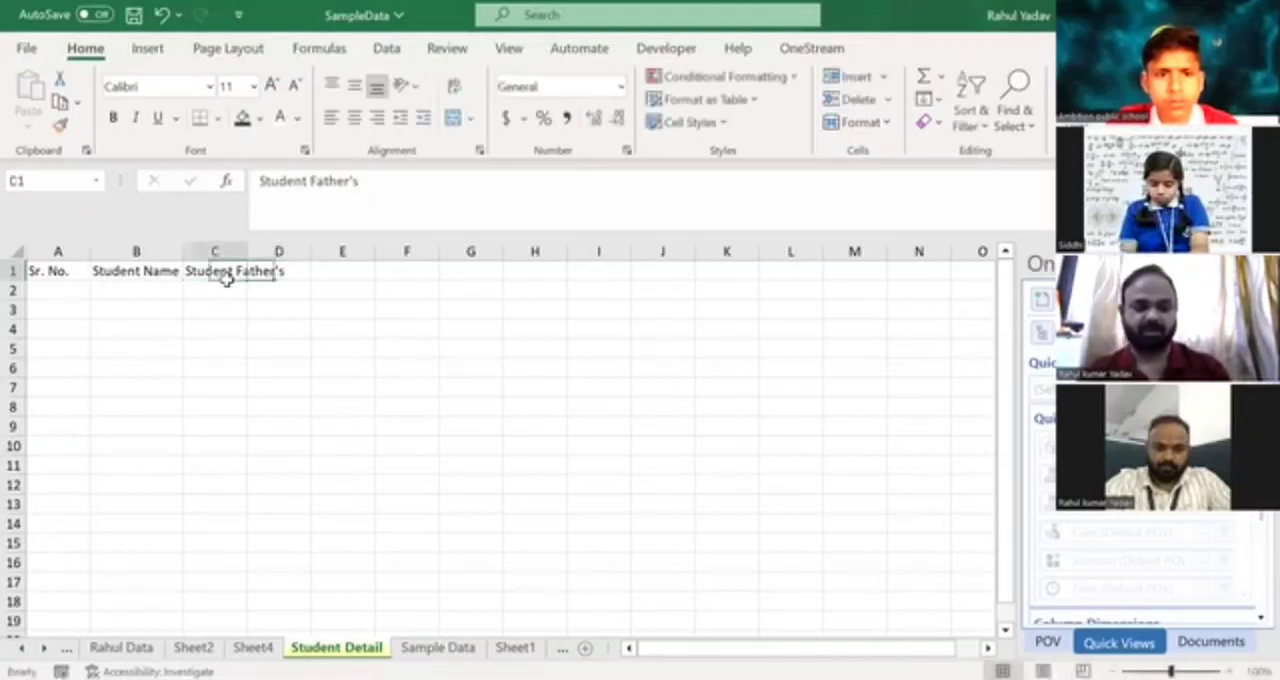
click(313, 180)
key(BackSpace)
key(BackSpace)
key(BackSpace)
key(BackSpace)
key(BackSpace)
key(BackSpace)
key(BackSpace)
key(BackSpace)
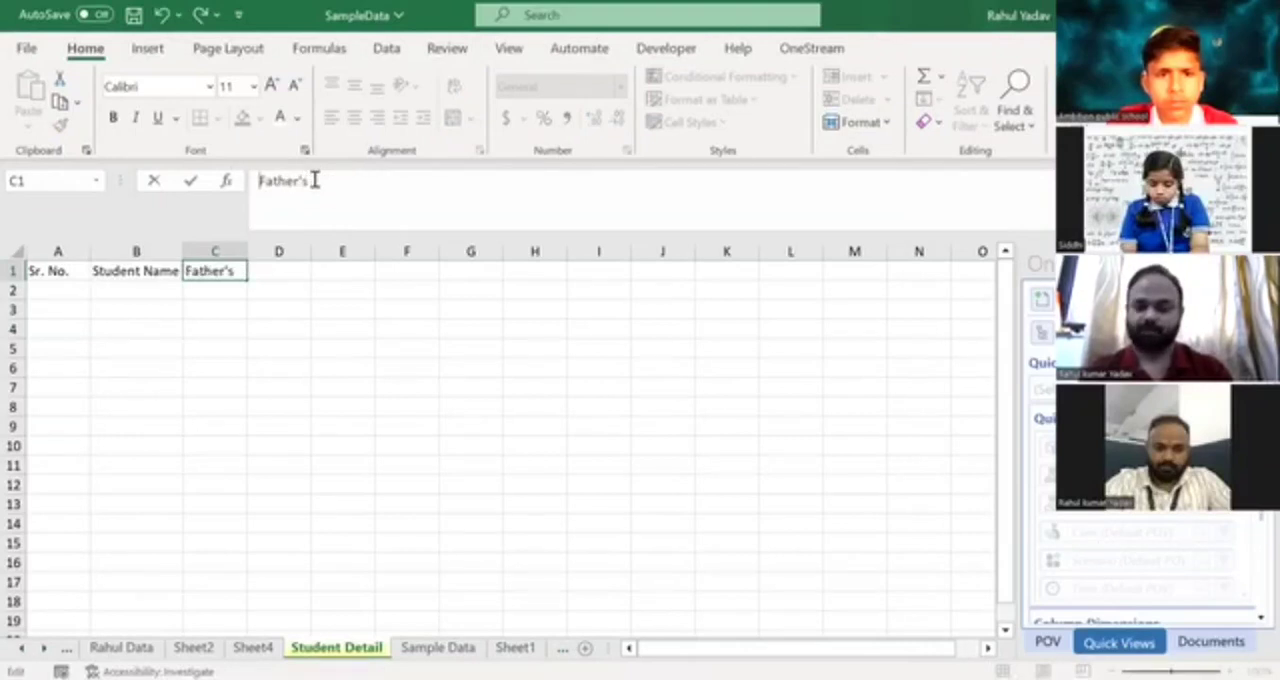
text(Name)
key(Tab)
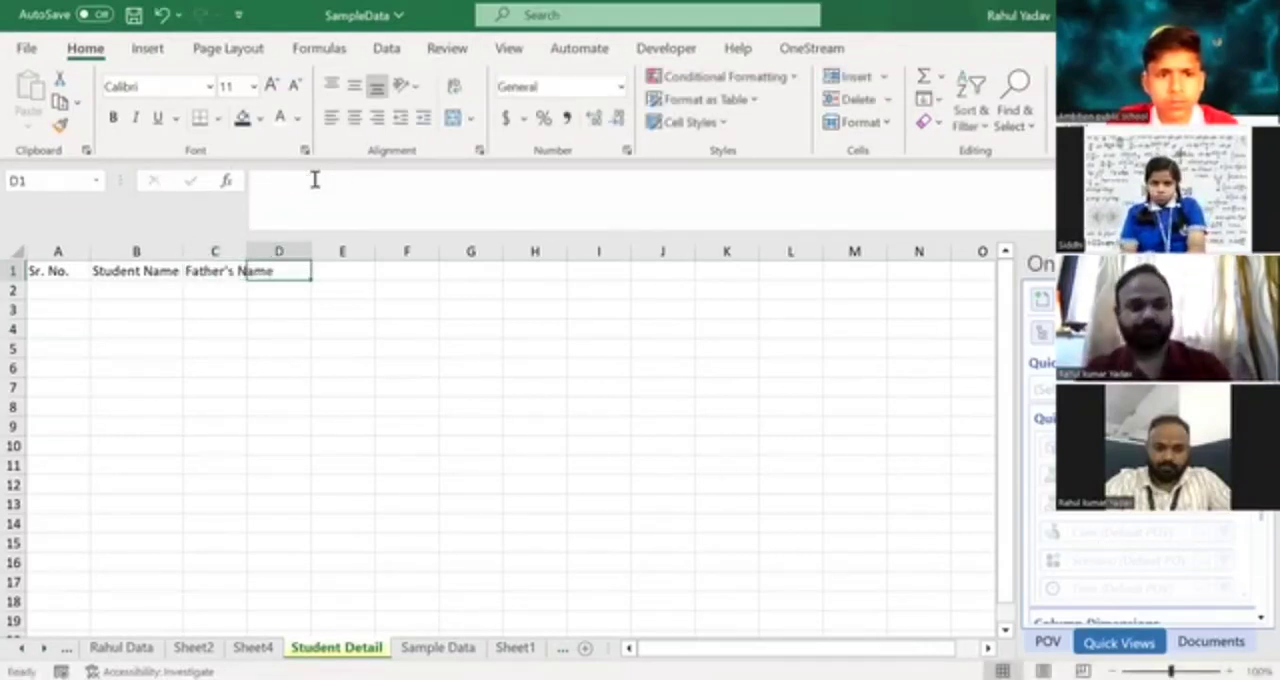
Insert a new column before Student Name and give it the header Roll No.
key(Left)
key(Left)
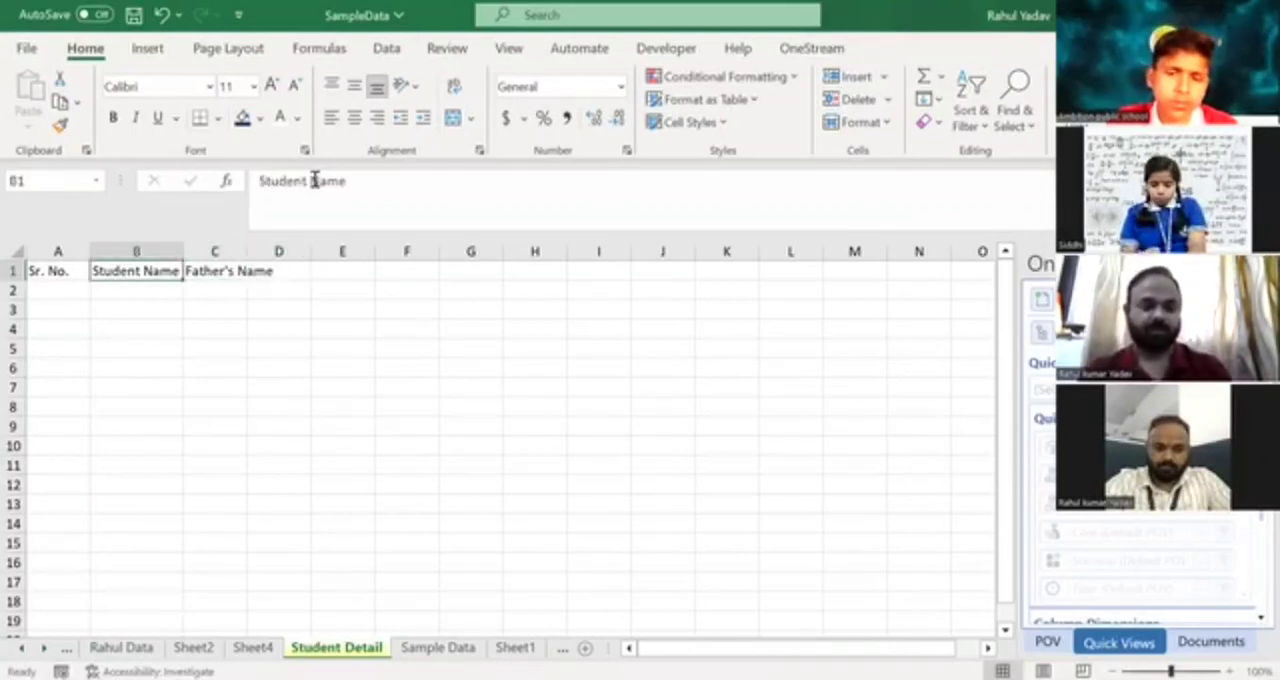
key(ctrl+space)
key(ctrl+shift+plus)
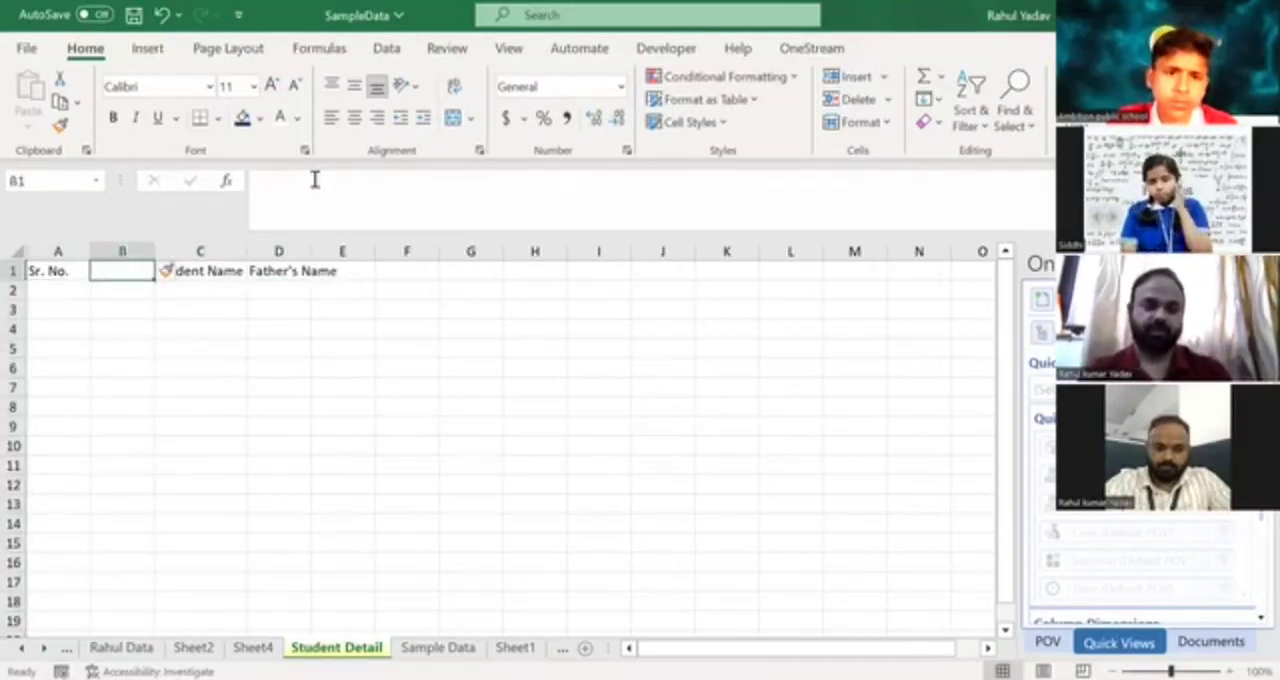
text(Roll)
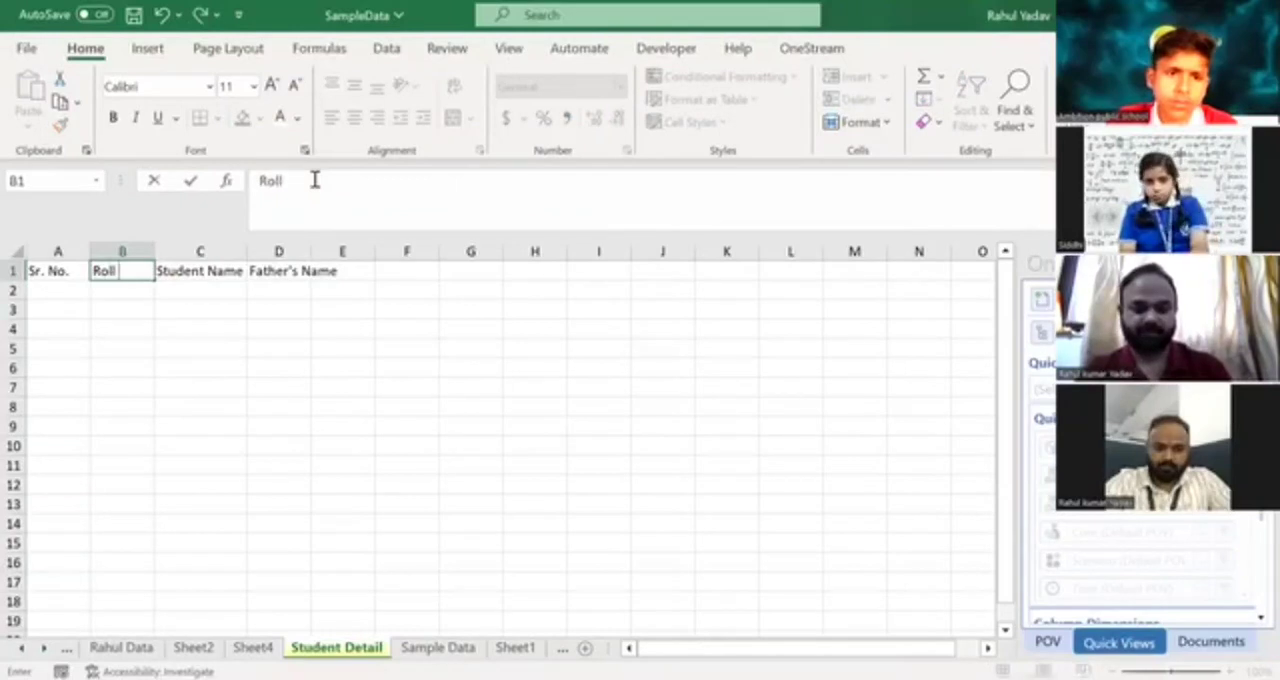
text( No.)
Add the headers Class Teacher in E1 and Village in F1.
key(Right)
key(Right)
key(Right)
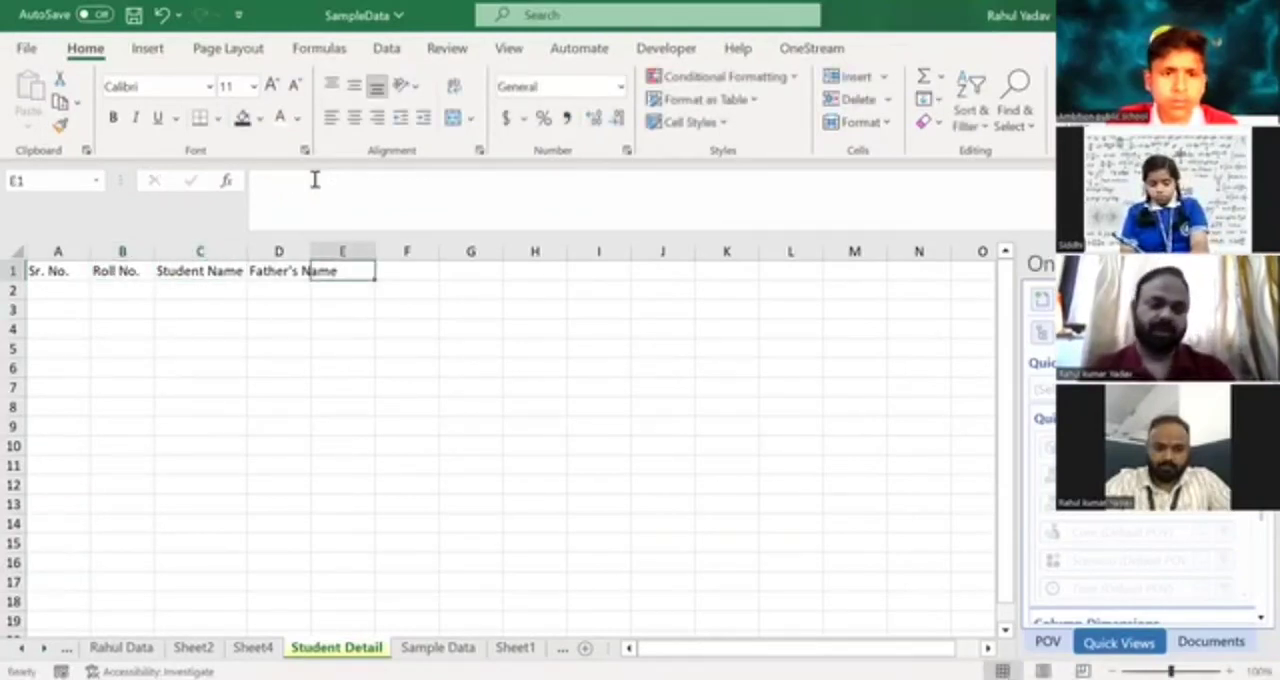
text(Class Teacher)
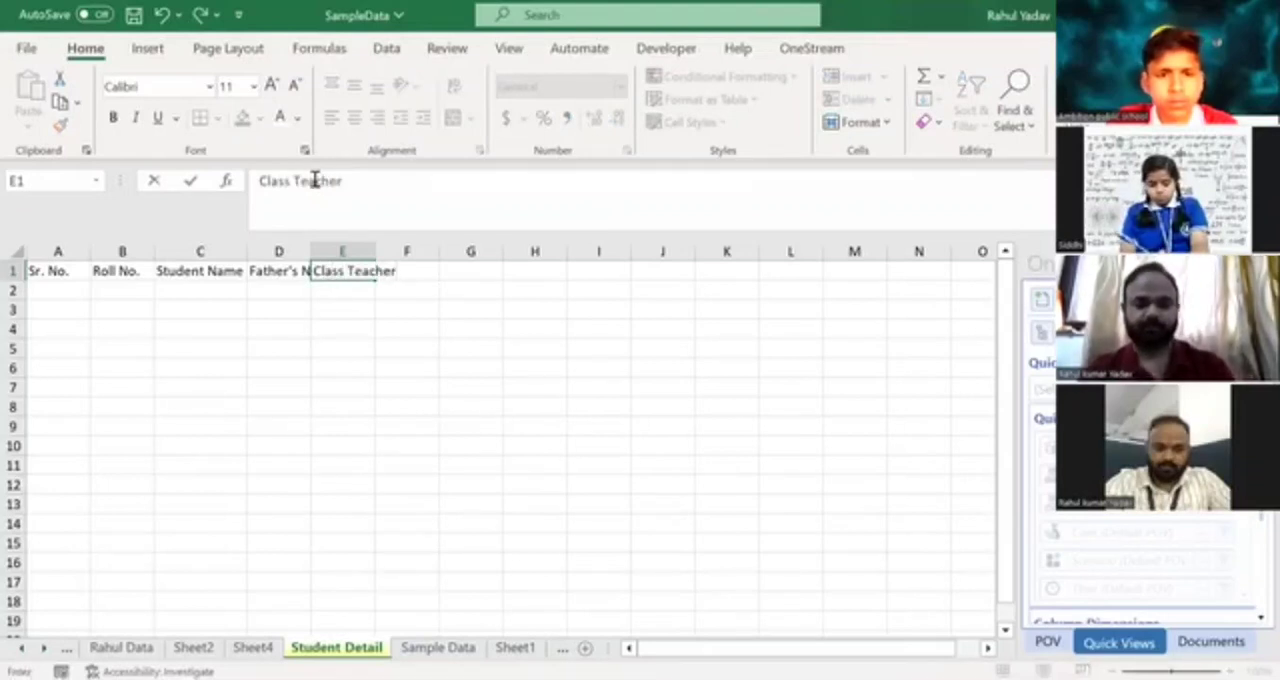
key(Right)
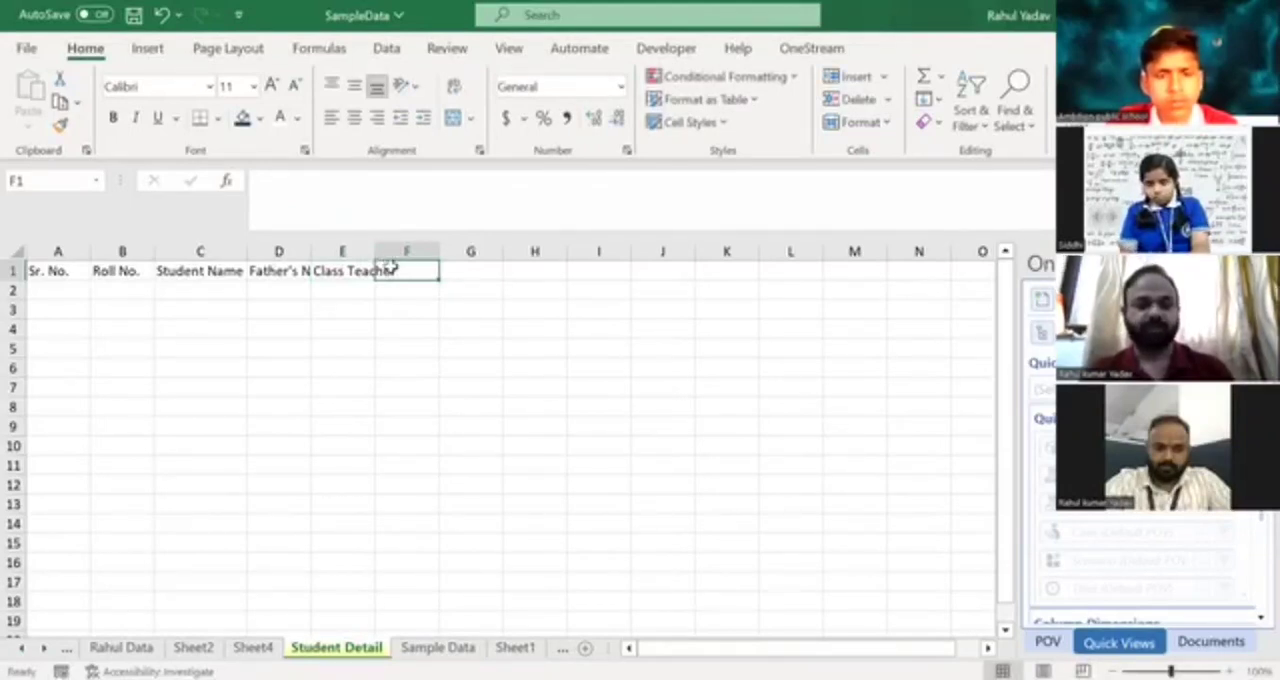
text(Vi)
text(age)
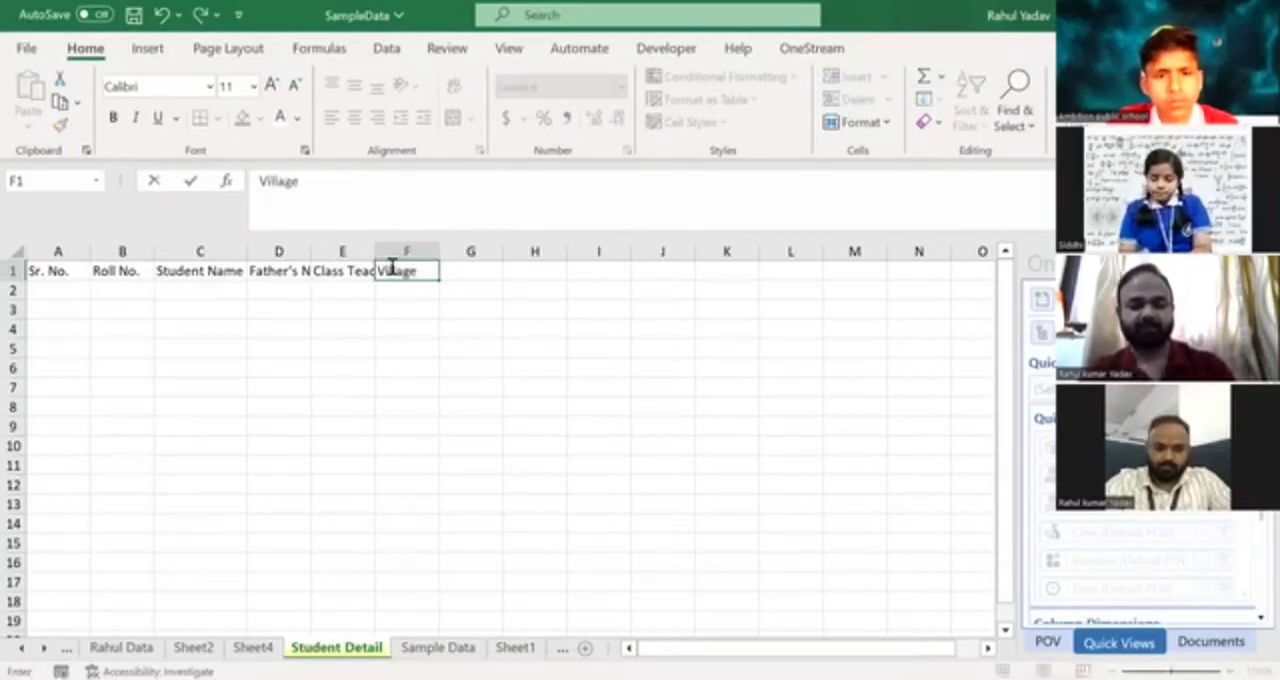
key(Tab)
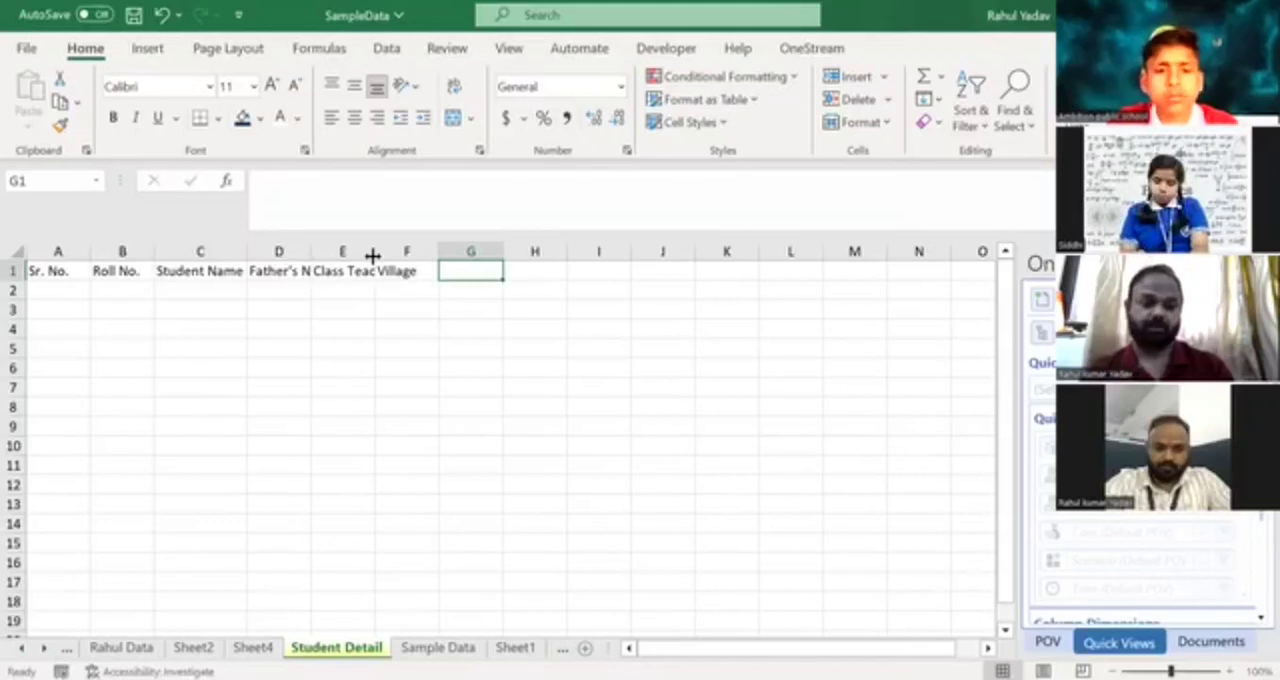
Widen the Class Teacher column and fit the Father's Name column to its header.
drag(373, 256, 423, 257)
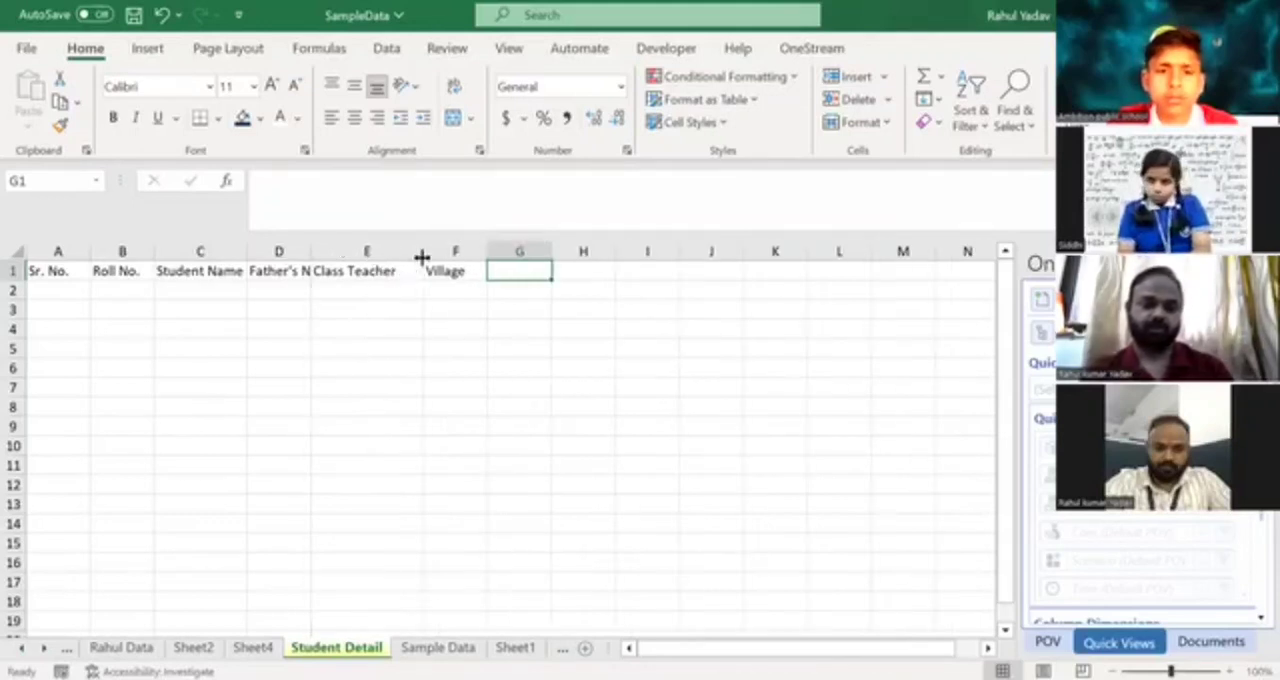
double_click(310, 250)
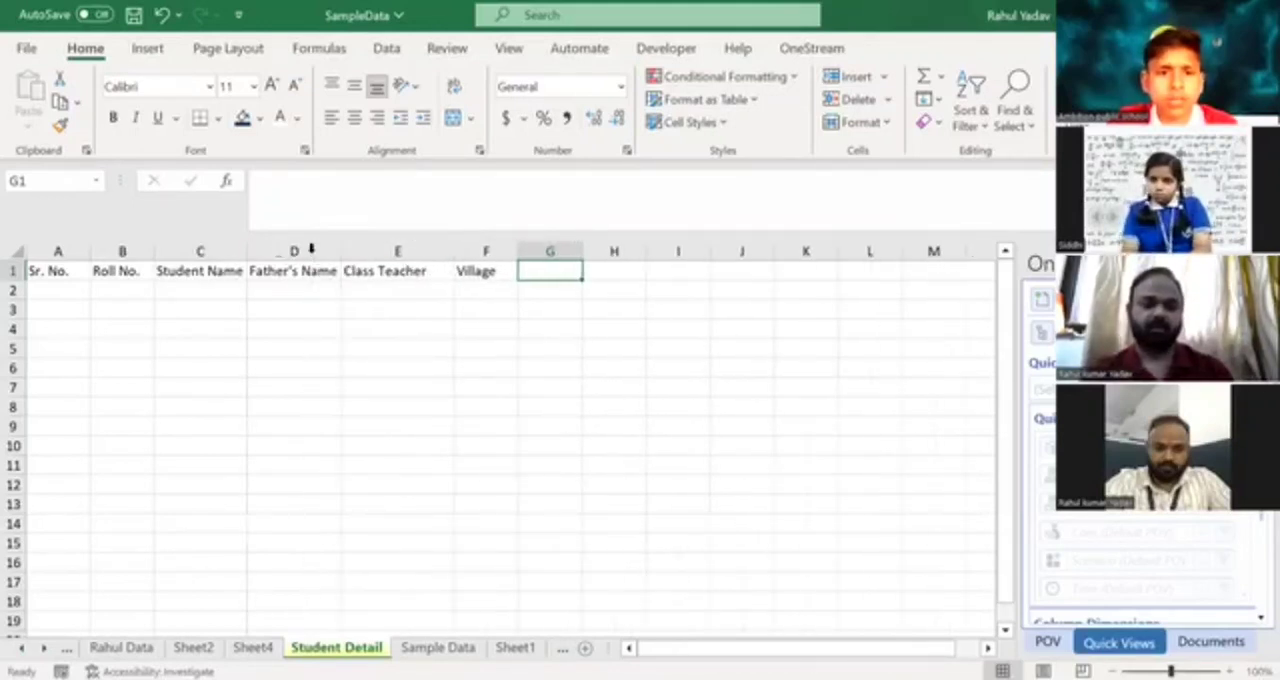
click(412, 271)
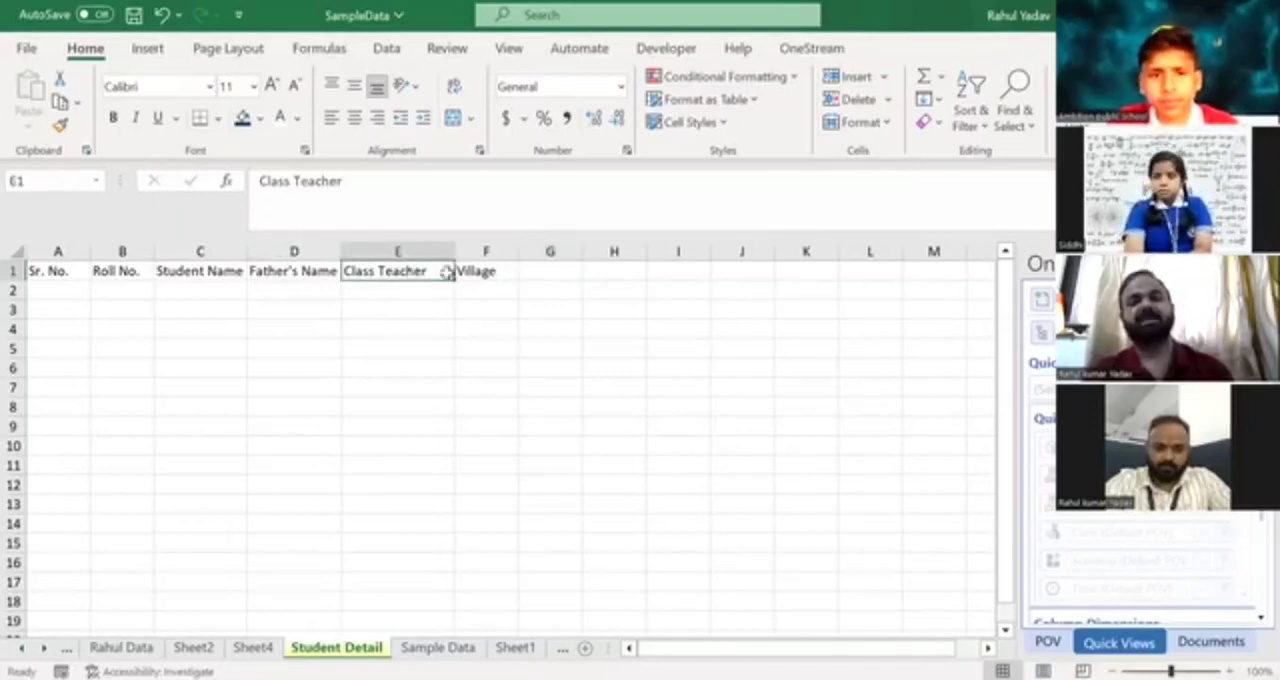
click(488, 270)
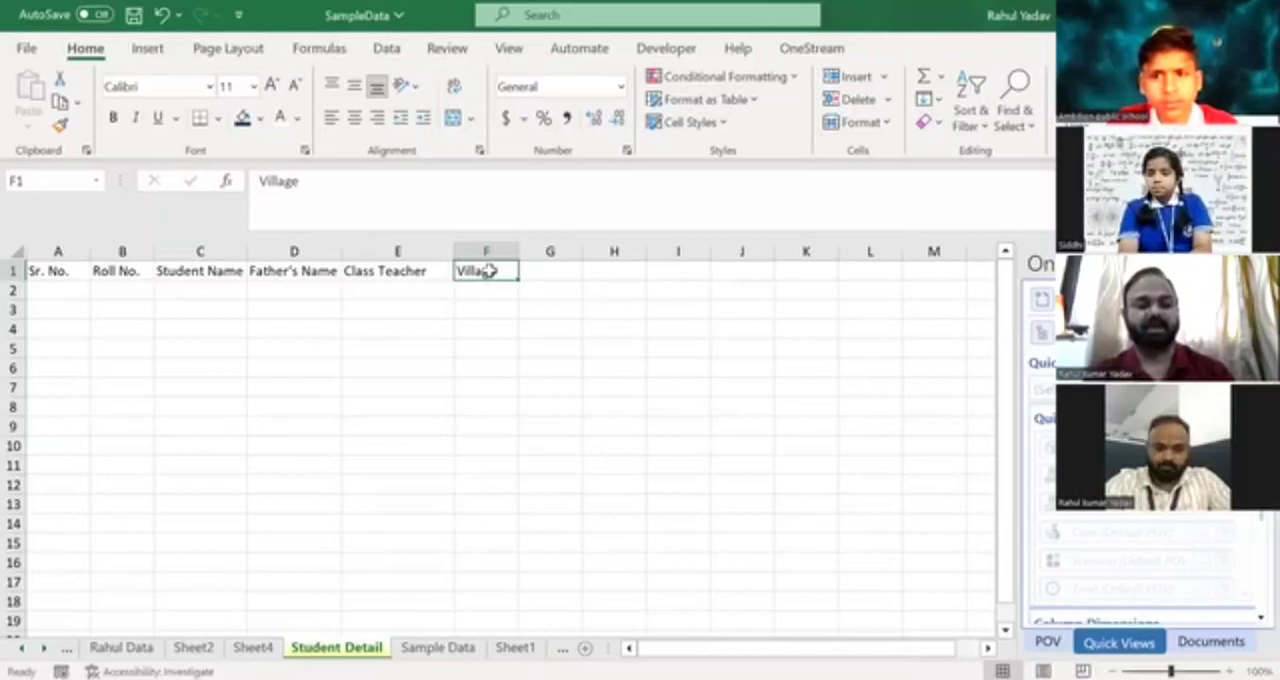
key(Left)
key(ctrl+space)
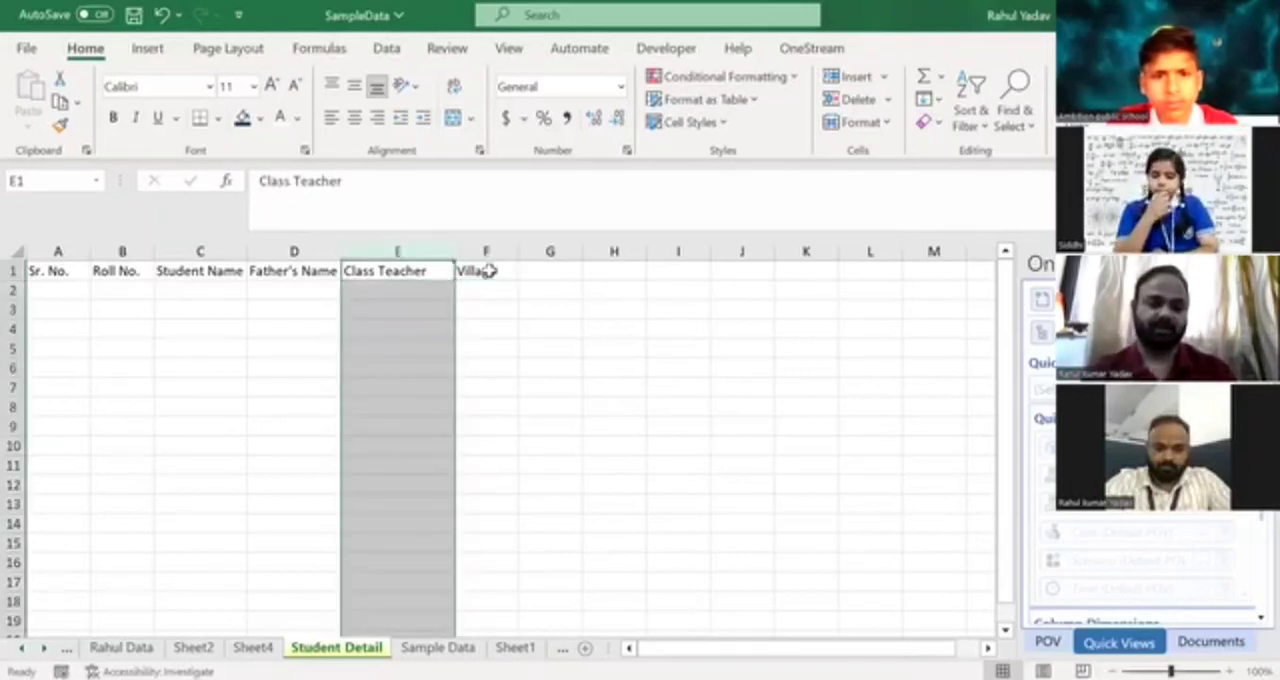
key(Left)
key(Left)
key(Right)
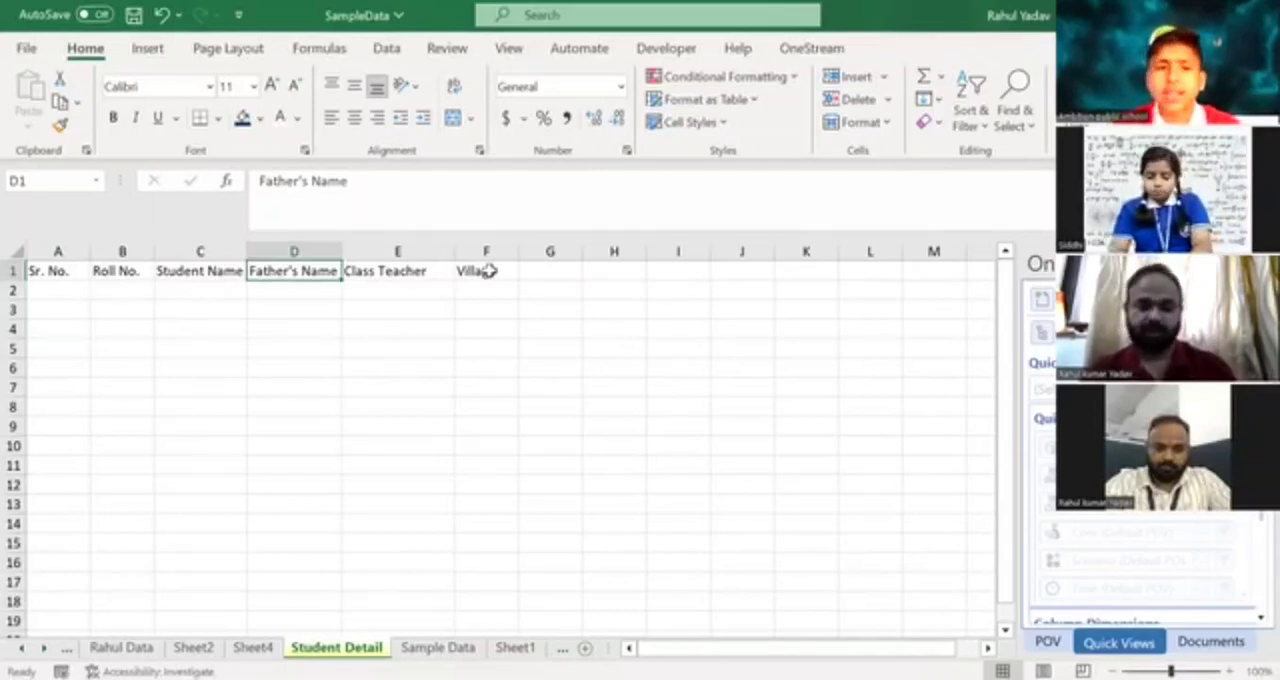
key(ctrl+space)
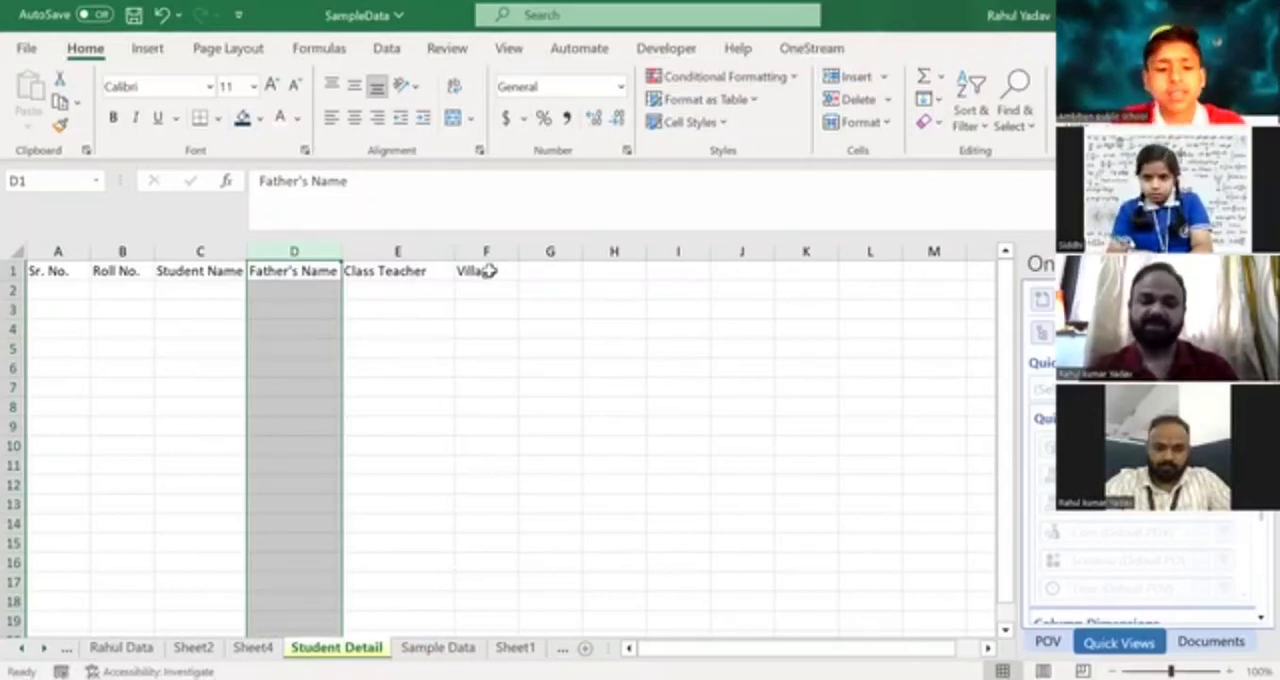
key(BackSpace)
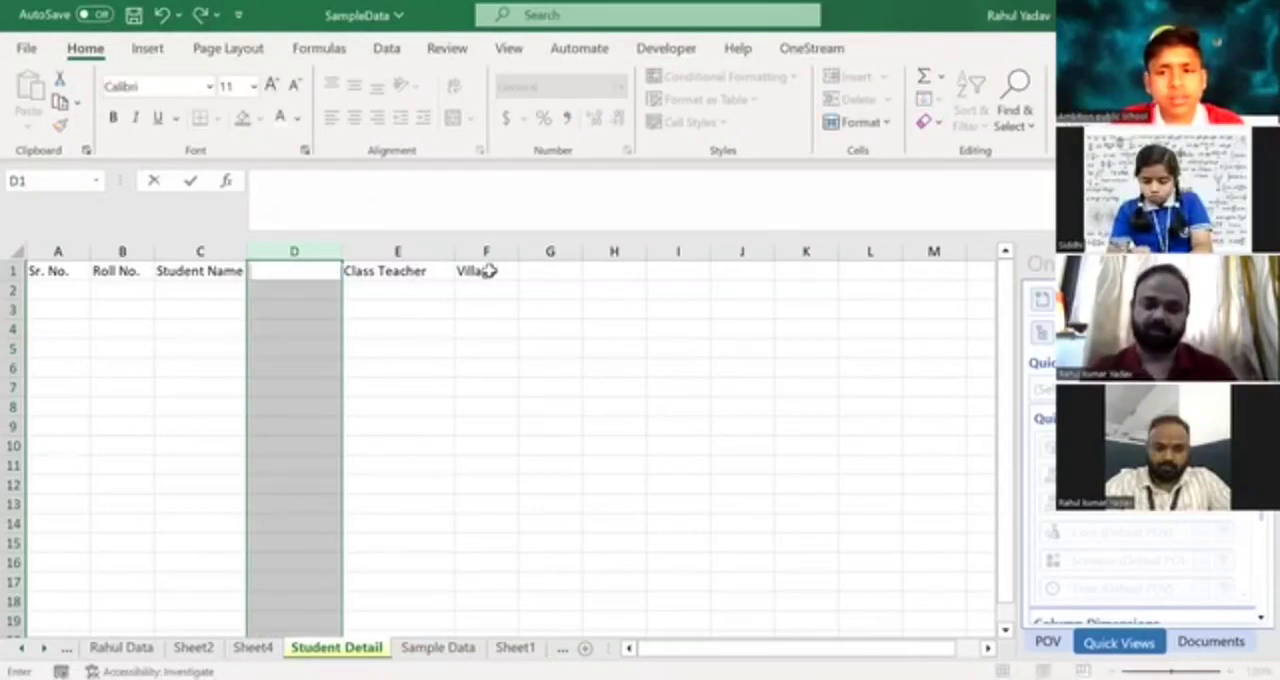
key(Down)
key(Up)
key(ctrl+space)
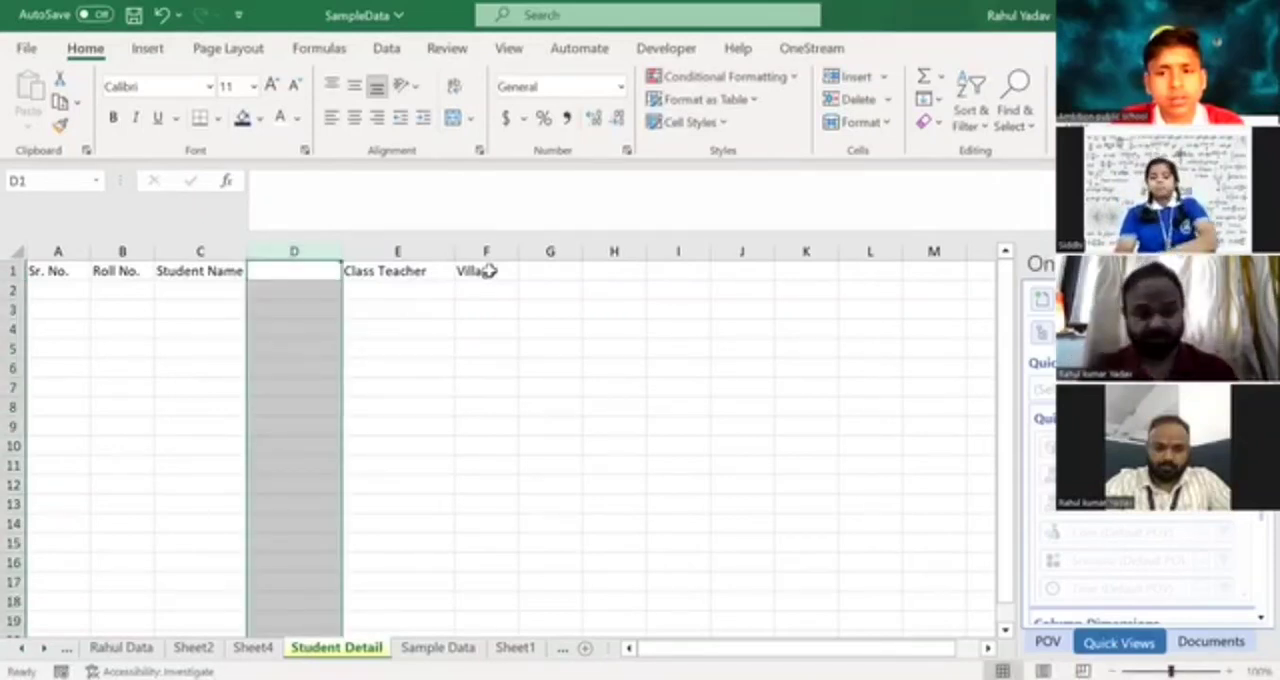
key(Down)
key(ctrl+z)
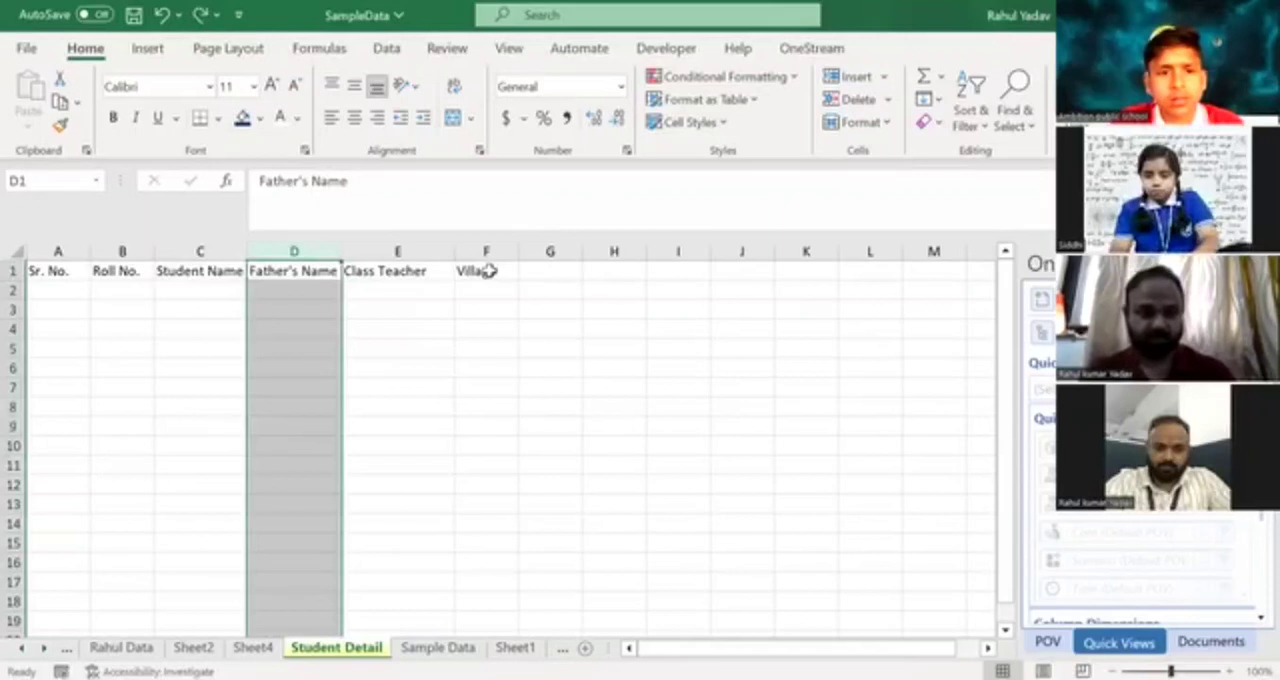
Insert a new column before Father's Name and give it the header Class Name.
key(Up)
key(ctrl+space)
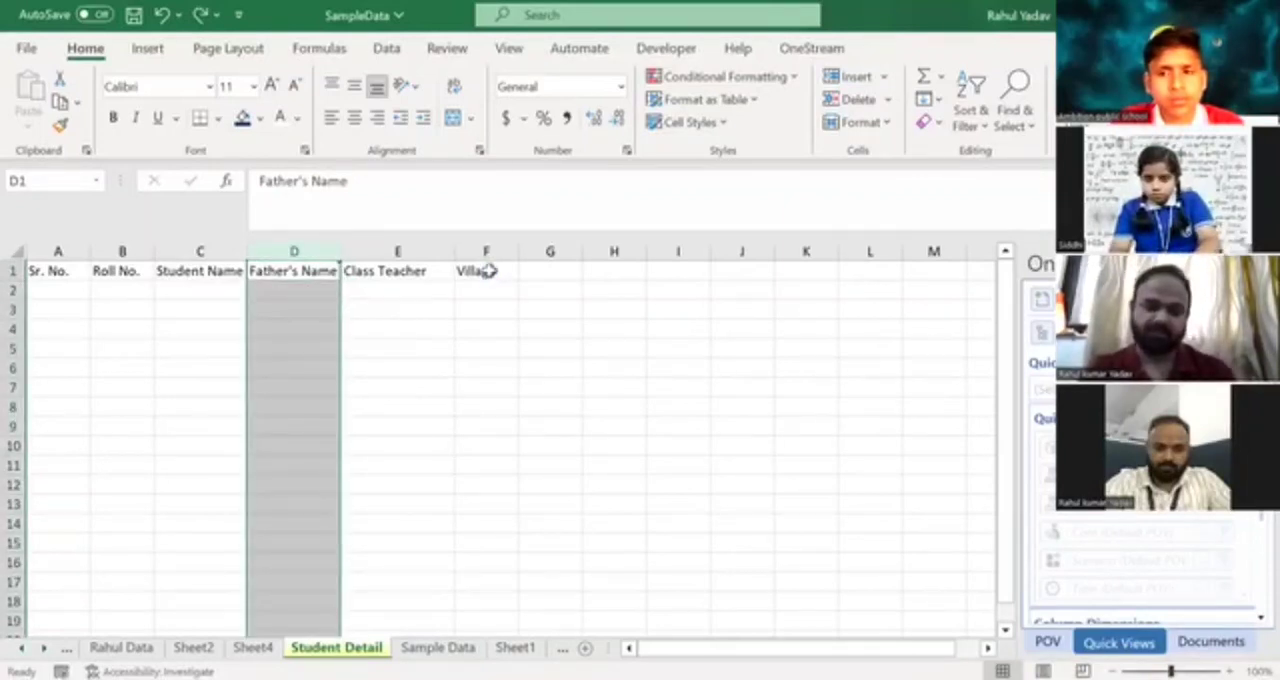
key(ctrl+shift+plus)
key(Left)
key(Right)
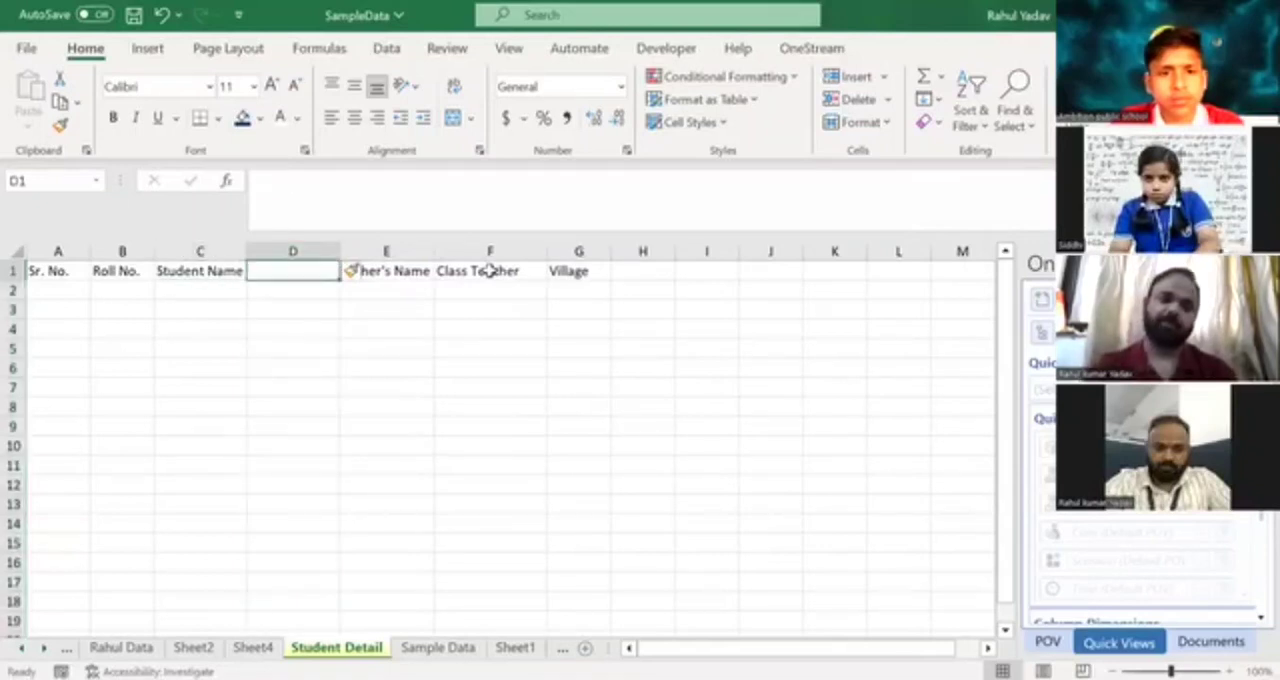
text(Cla)
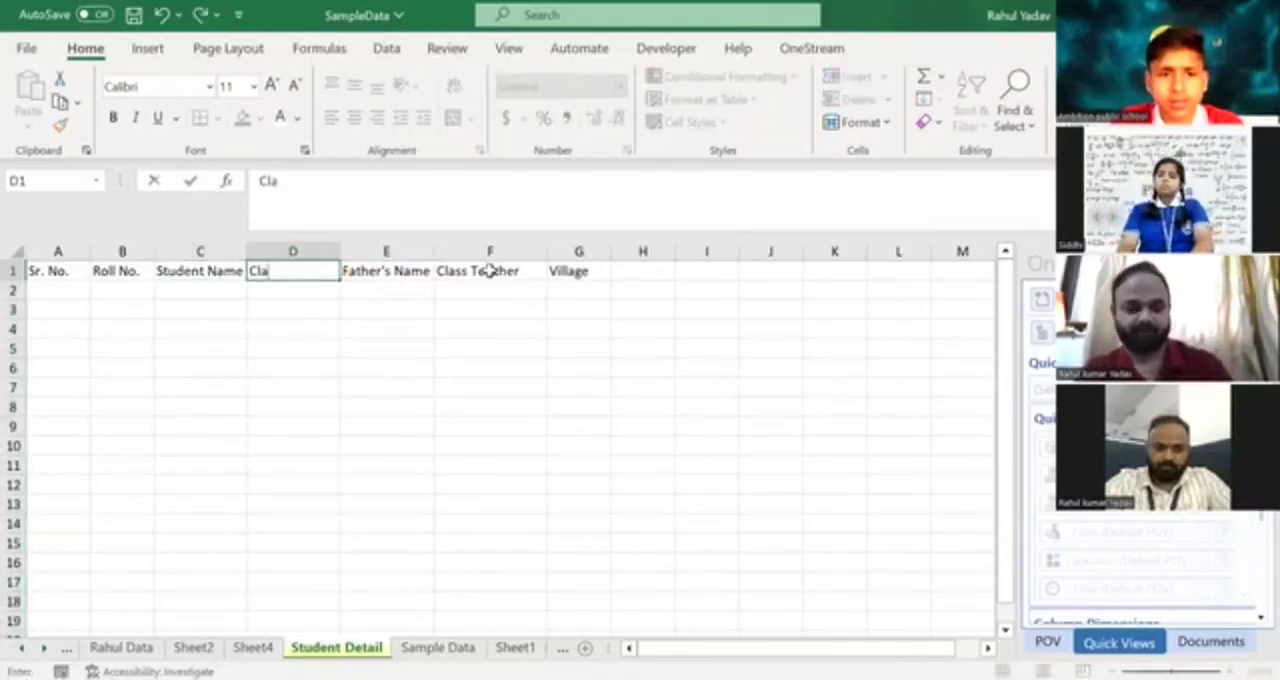
text(ss Name)
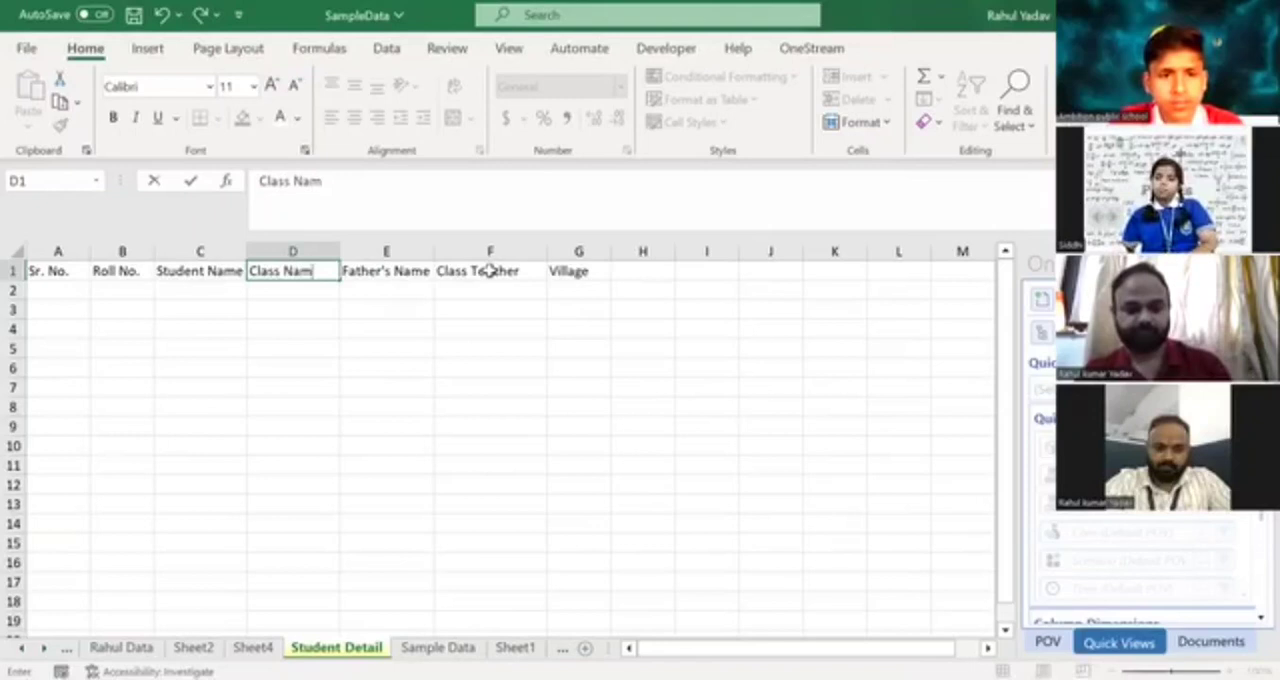
key(Return)
Enter the header Dues in H1, after Village.
key(Up)
key(Right)
key(Right)
key(Right)
key(Right)
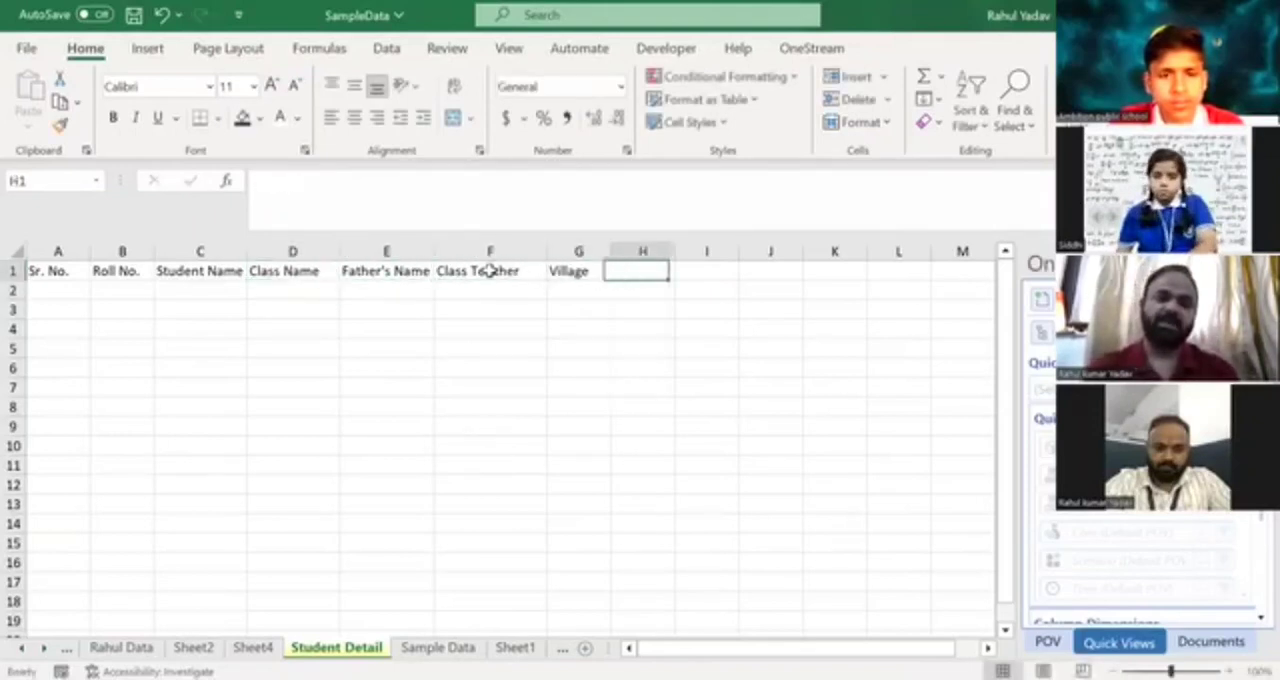
text(Du)
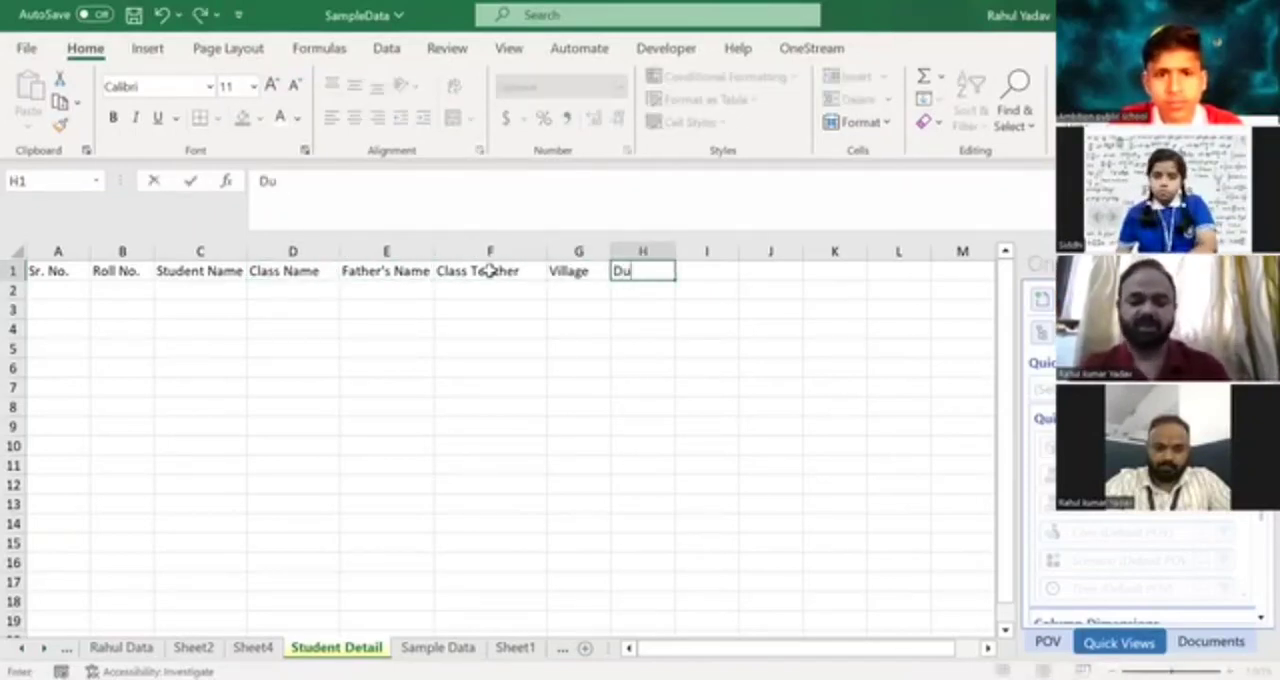
text(es)
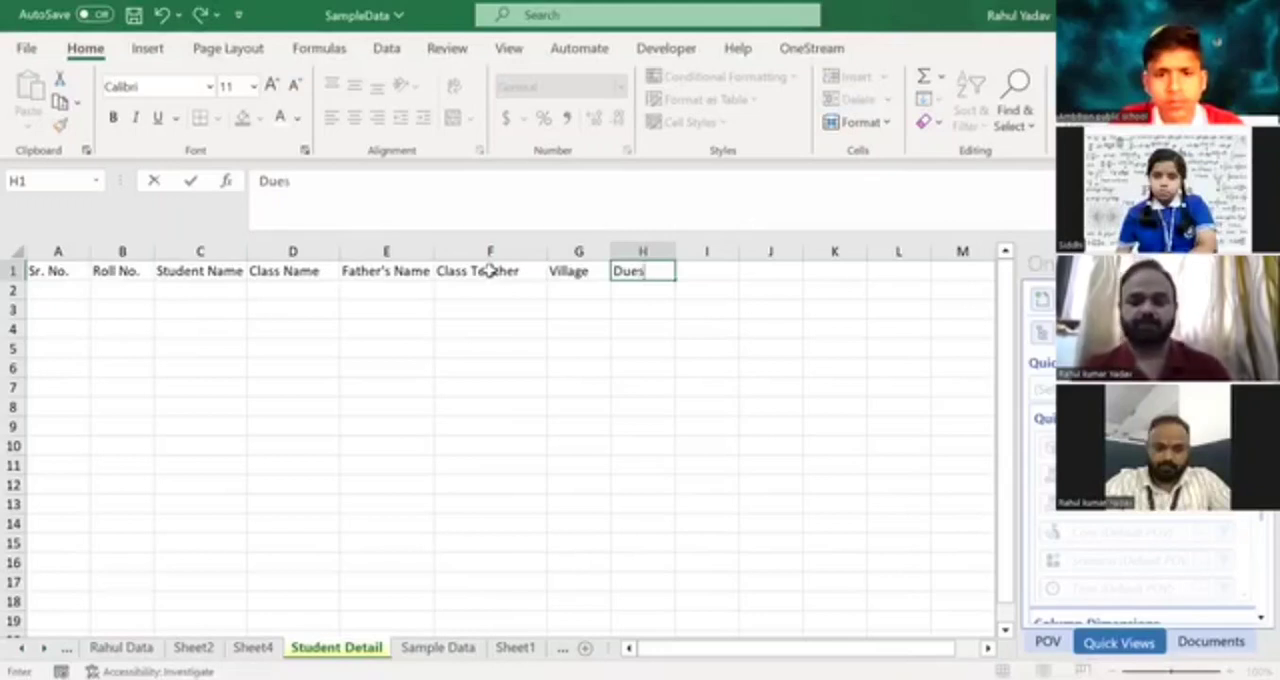
key(Return)
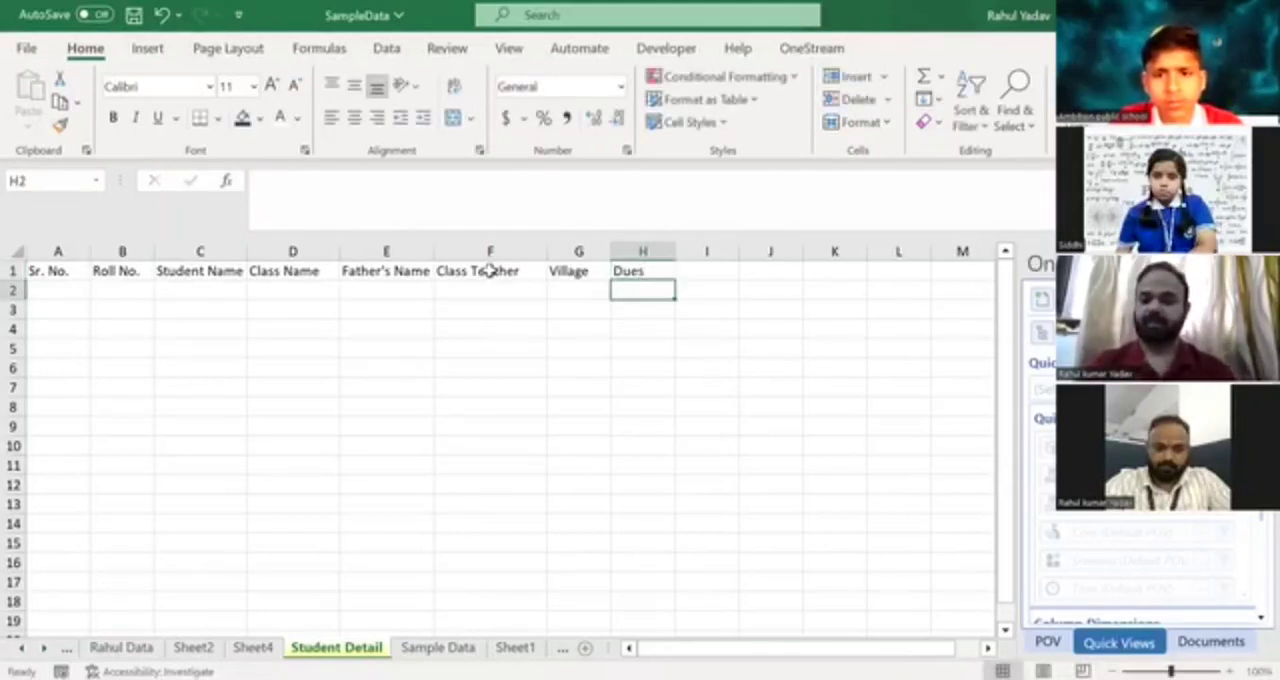
Set the header in H1 to Fee Dues.
key(Up)
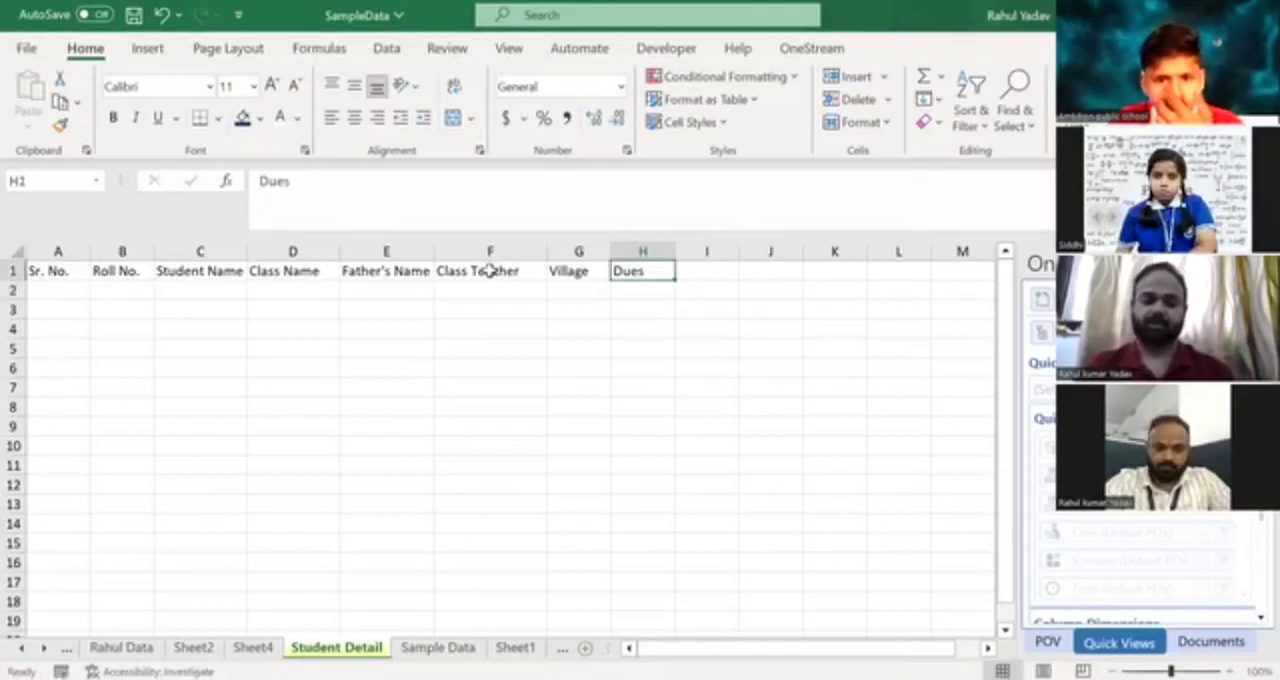
text(Fee Dues)
key(Return)
key(Up)
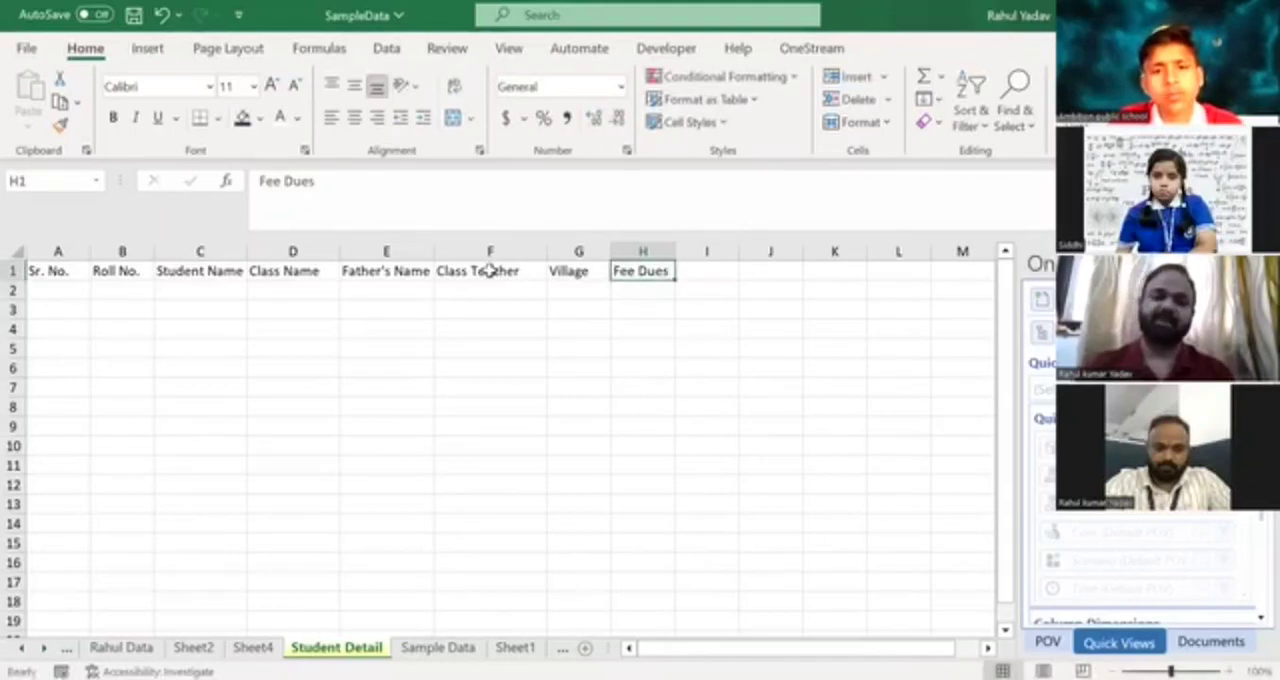
Go through the header cells in row 1 from Sr. No. to Fee Dues to check them.
key(Left)
key(Left)
key(Left)
key(Left)
key(Left)
key(Left)
key(Left)
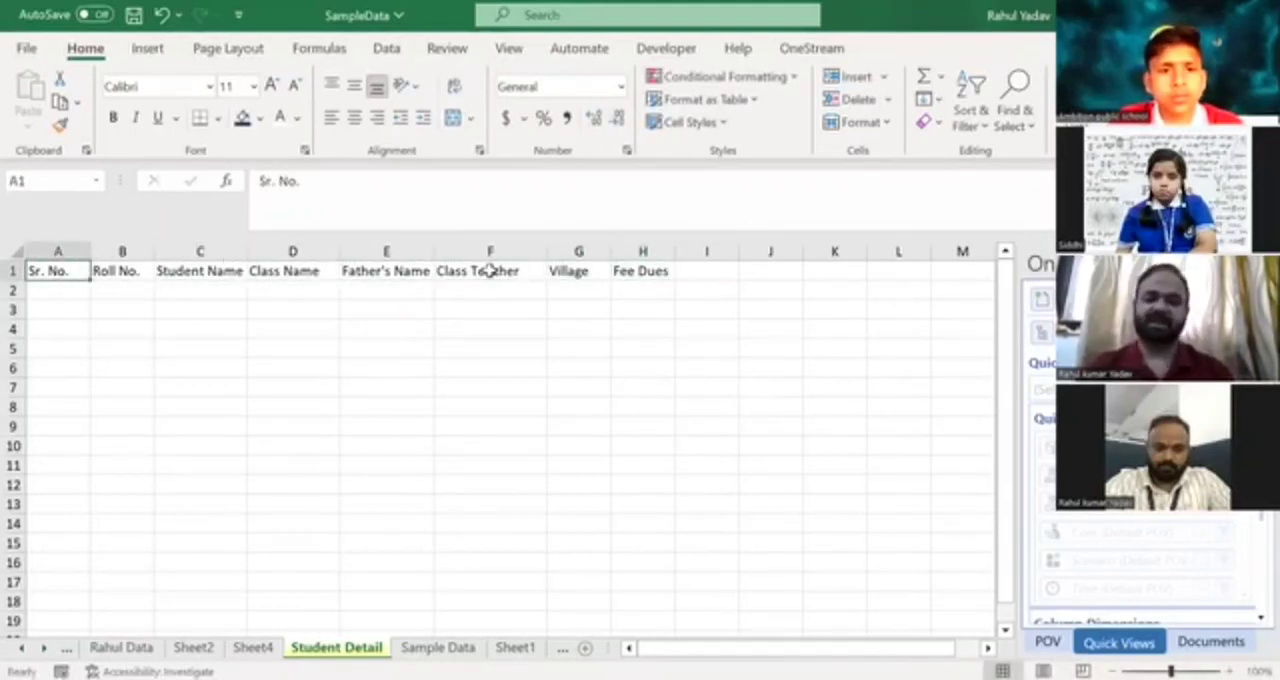
key(Right)
key(Right)
key(Right)
key(Right)
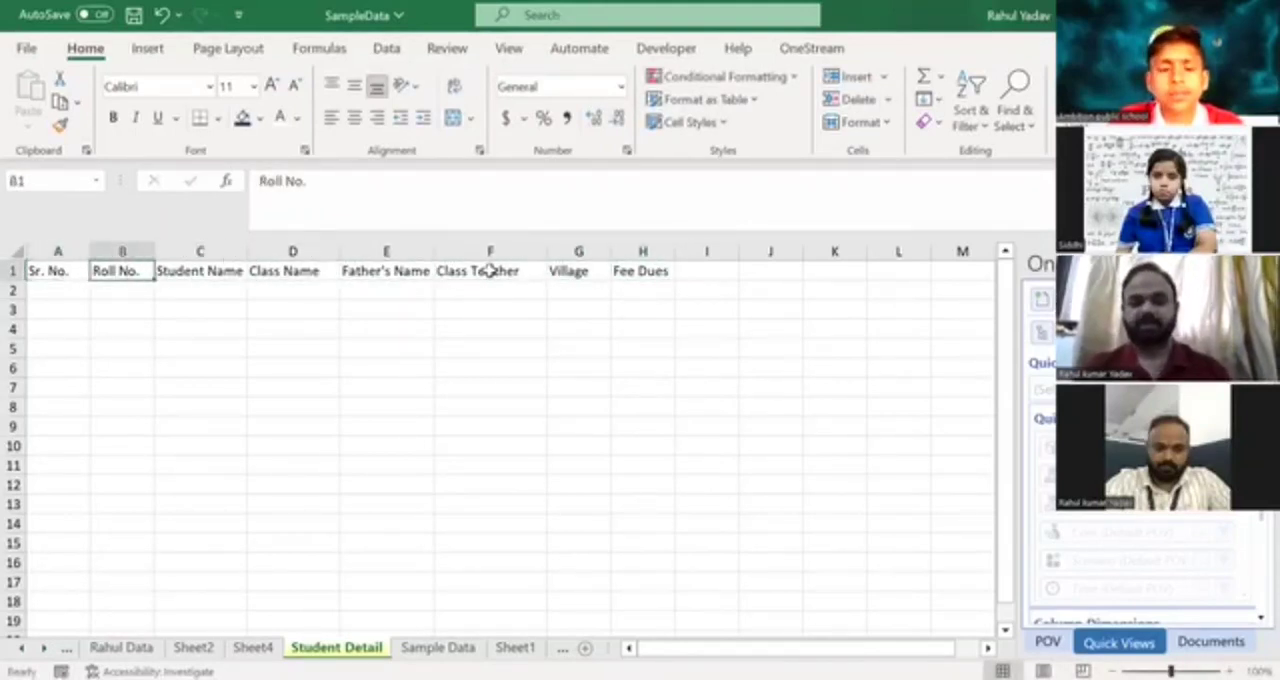
key(Right)
key(Right)
key(Right)
key(Left)
key(Left)
key(Left)
key(Left)
key(Left)
key(Left)
key(Left)
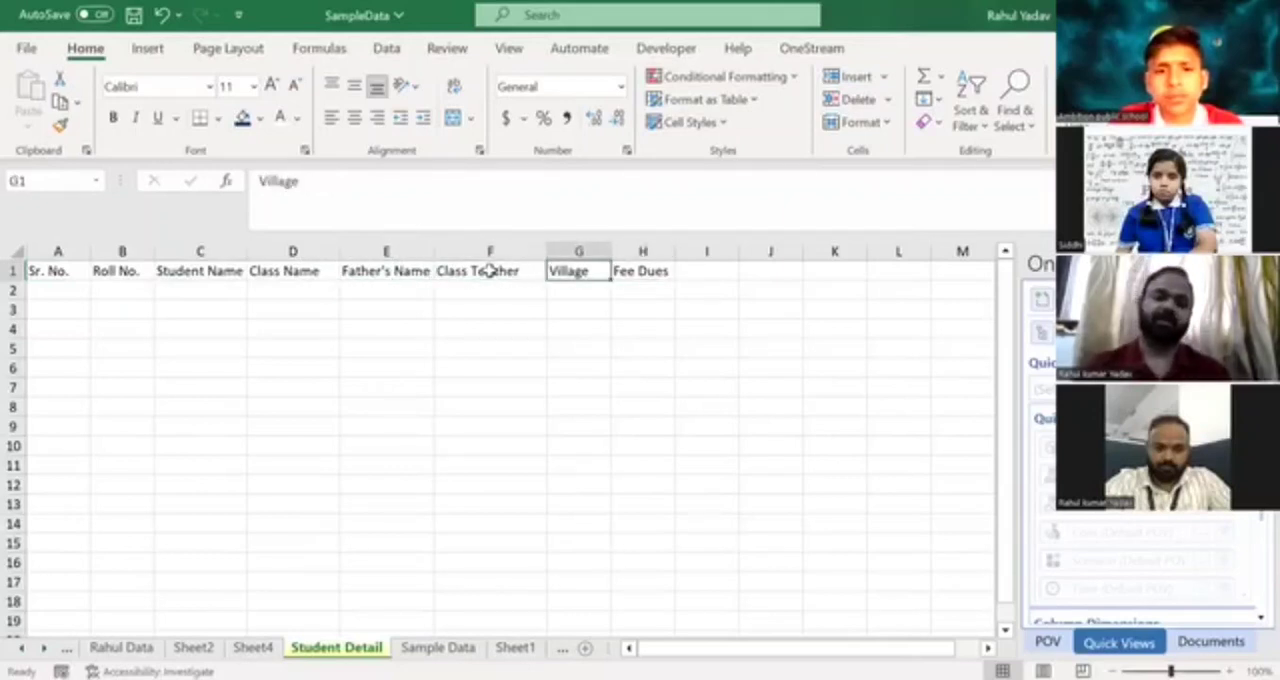
key(shift+Right)
key(shift+Right)
key(shift+Right)
key(shift+Right)
key(shift+Right)
key(shift+Right)
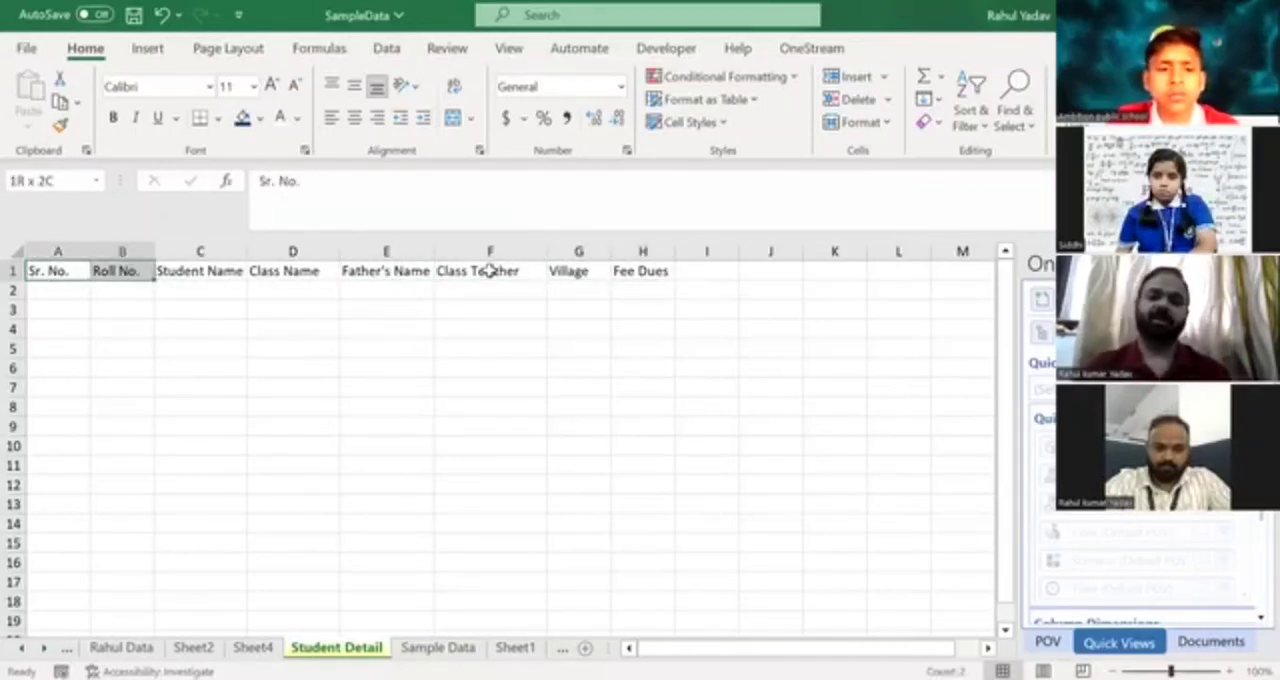
key(Left)
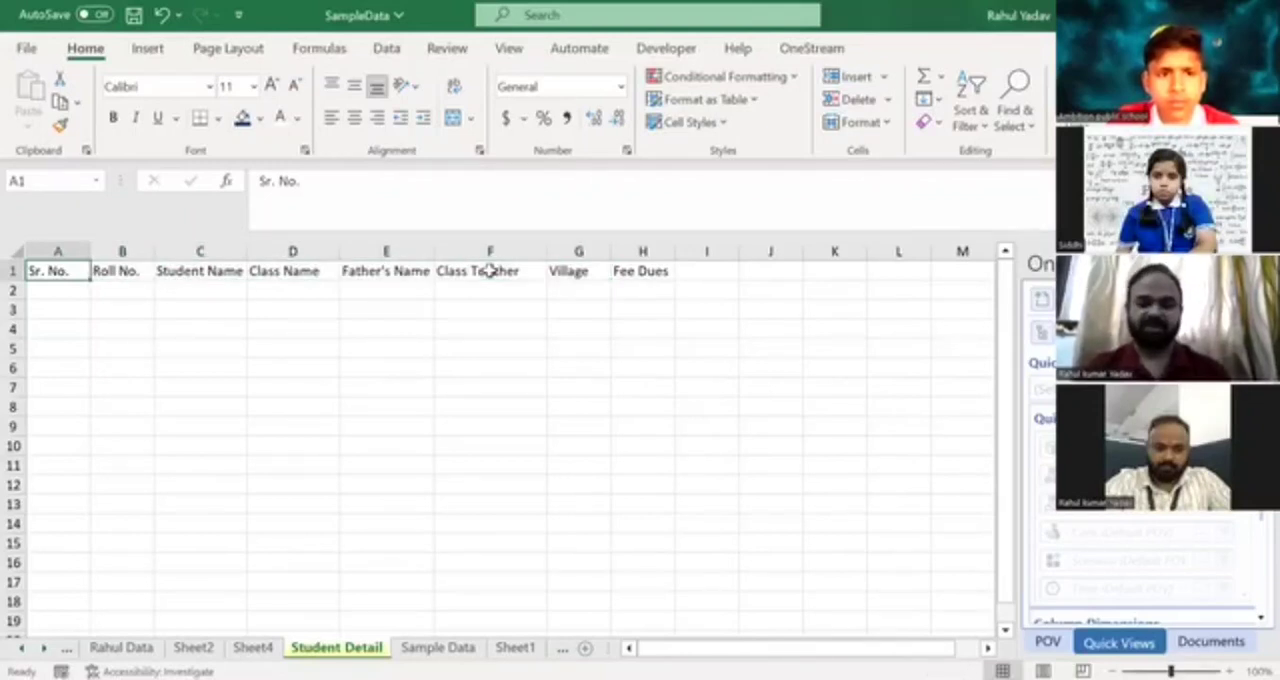
Fill the header cells A1:H1 with dark blue and make their text white.
key(shift+Right)
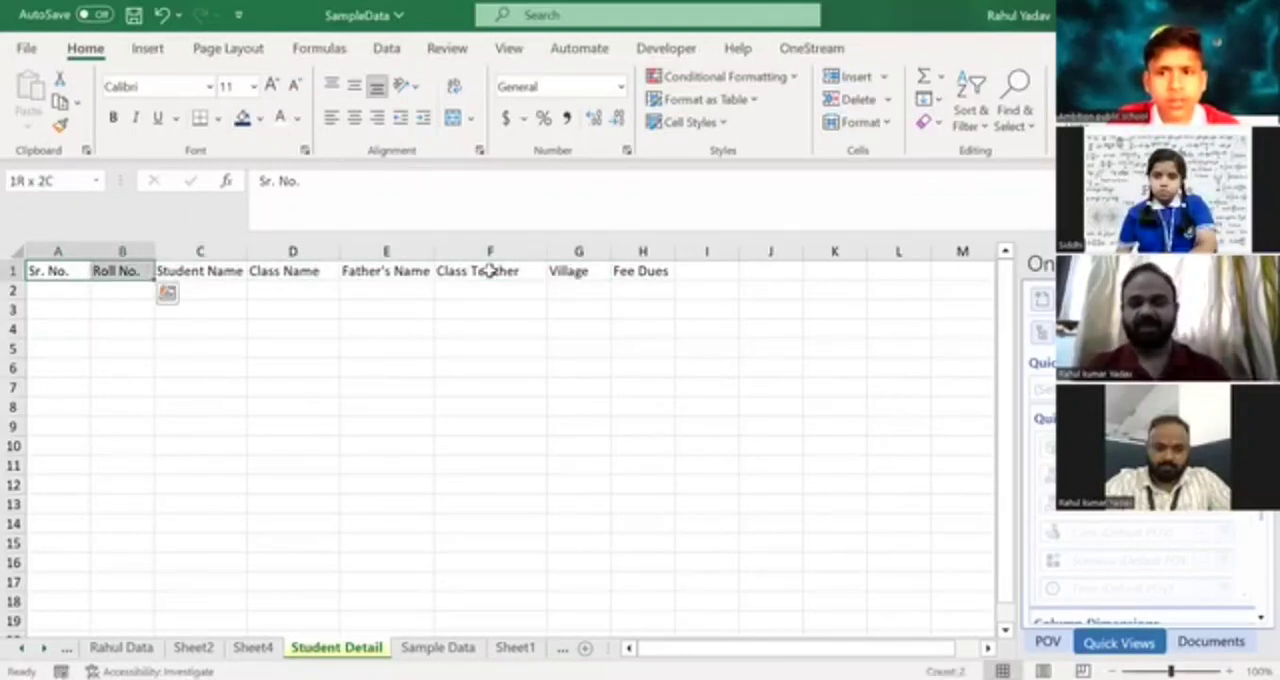
key(shift+Right)
key(shift+Right)
key(shift+Right)
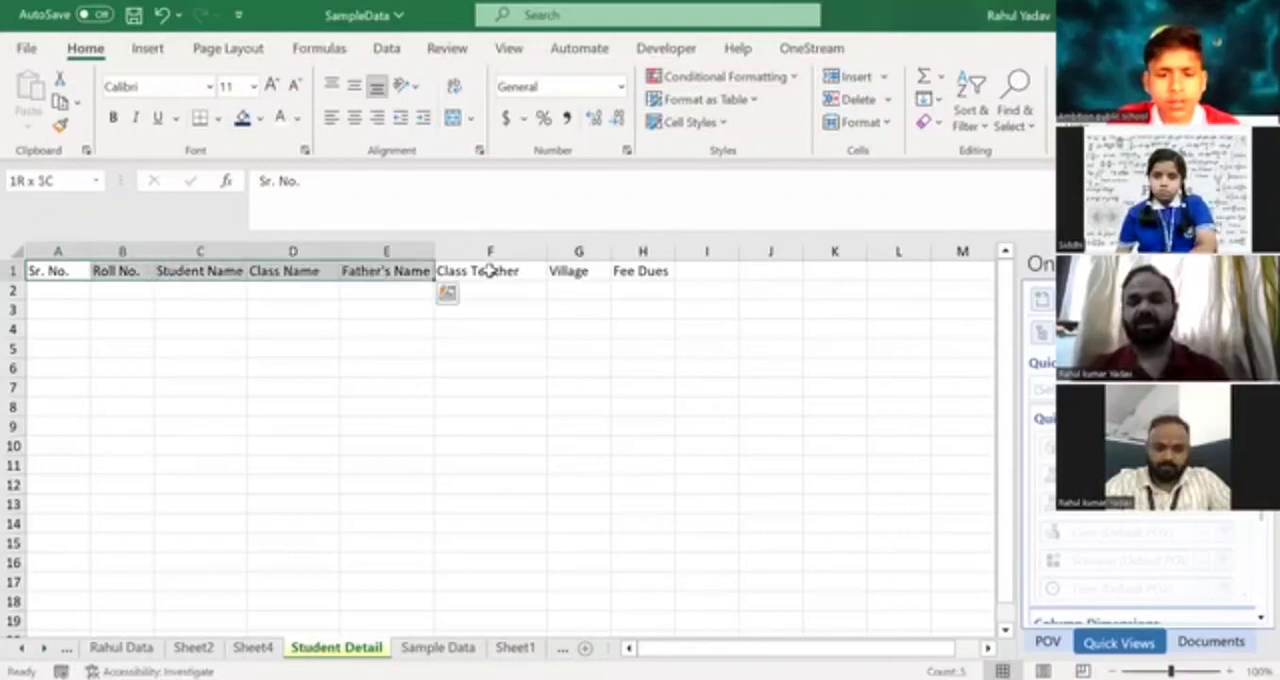
key(shift+Right)
key(shift+Right)
key(shift+Right)
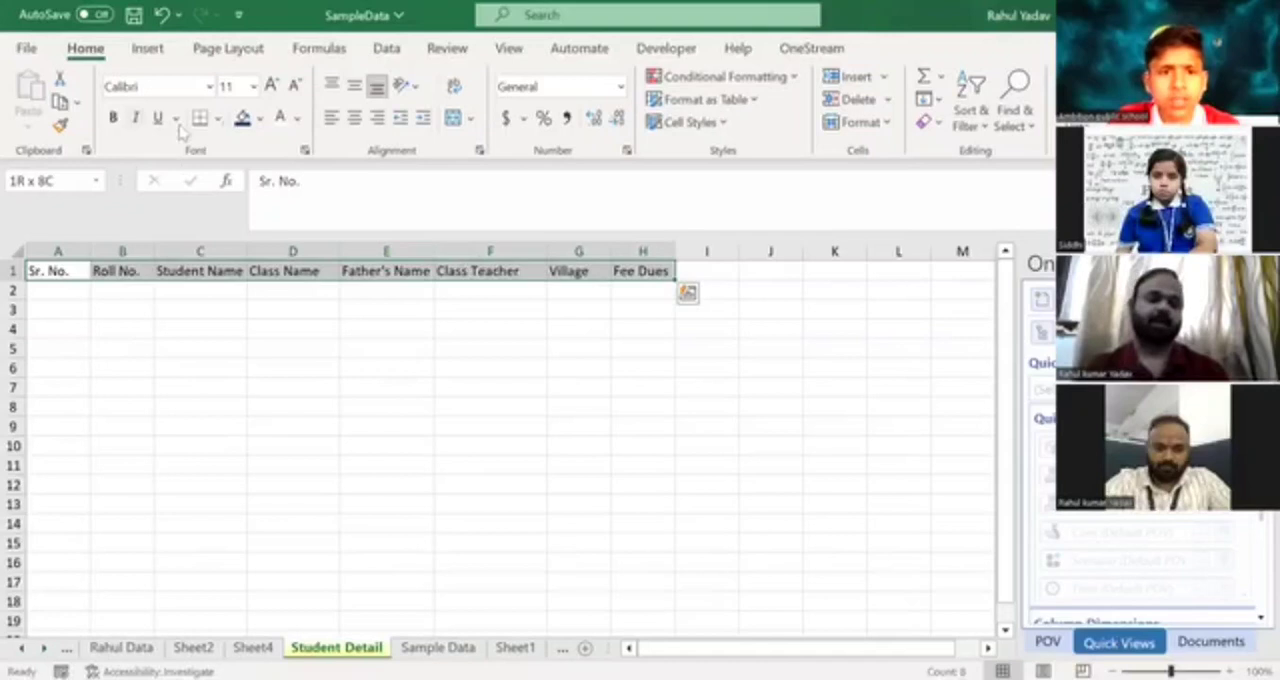
click(243, 118)
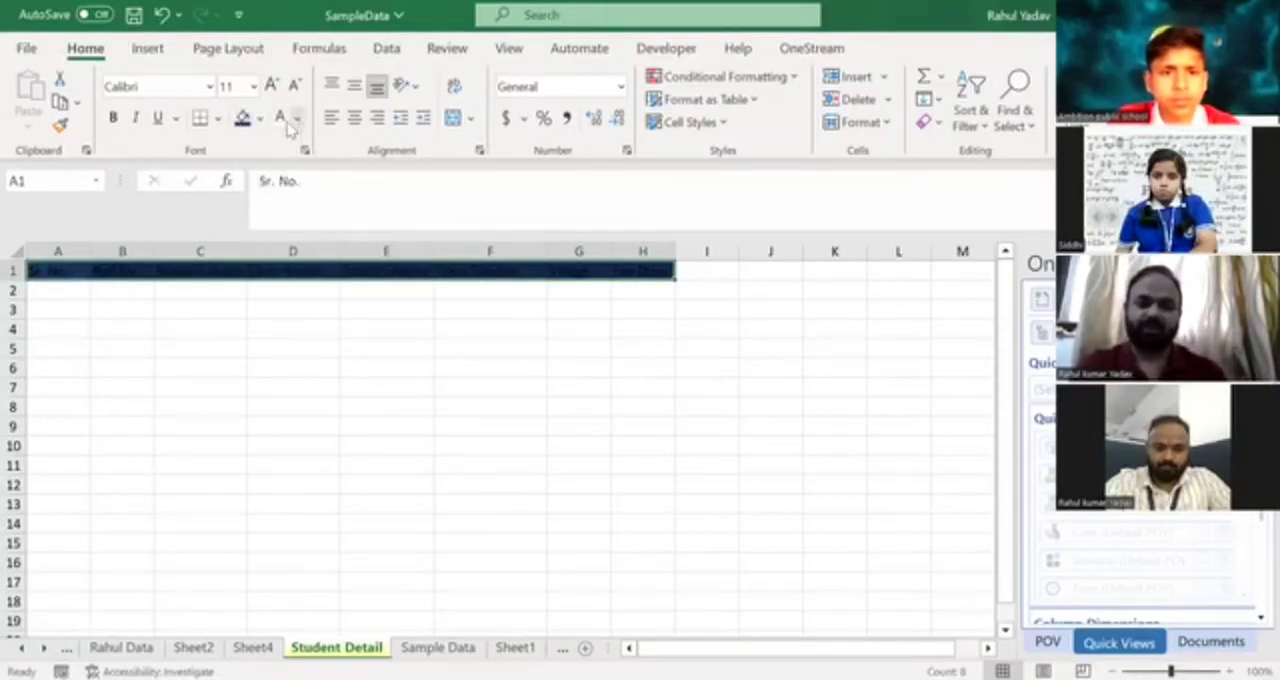
click(280, 117)
click(161, 311)
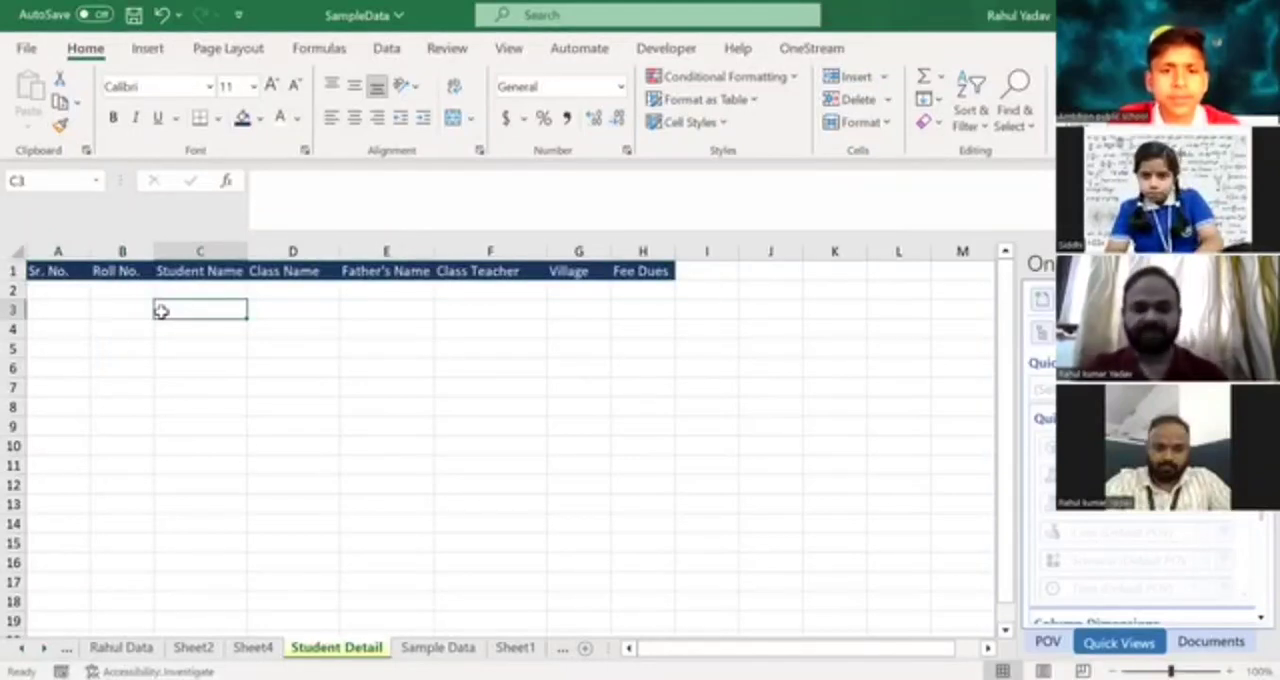
Save the workbook and switch to the Sample Data sheet, selecting cell C2.
click(37, 291)
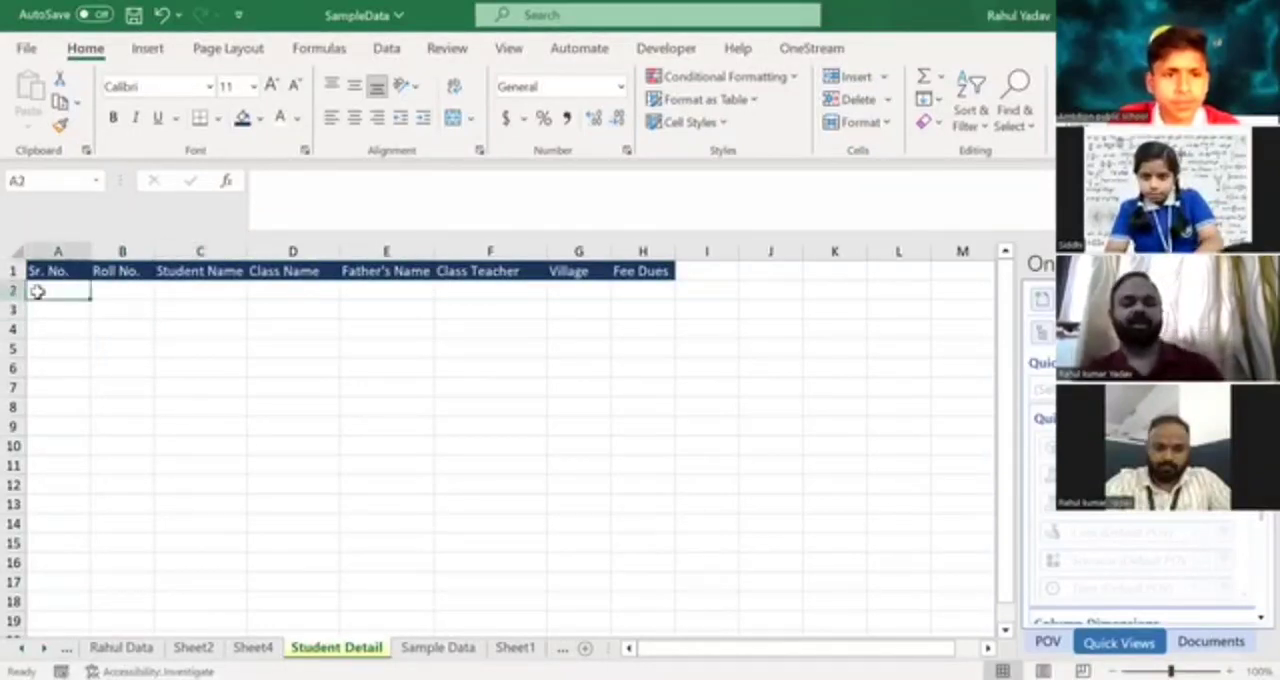
key(ctrl+s)
key(ctrl+Page_Down)
click(200, 289)
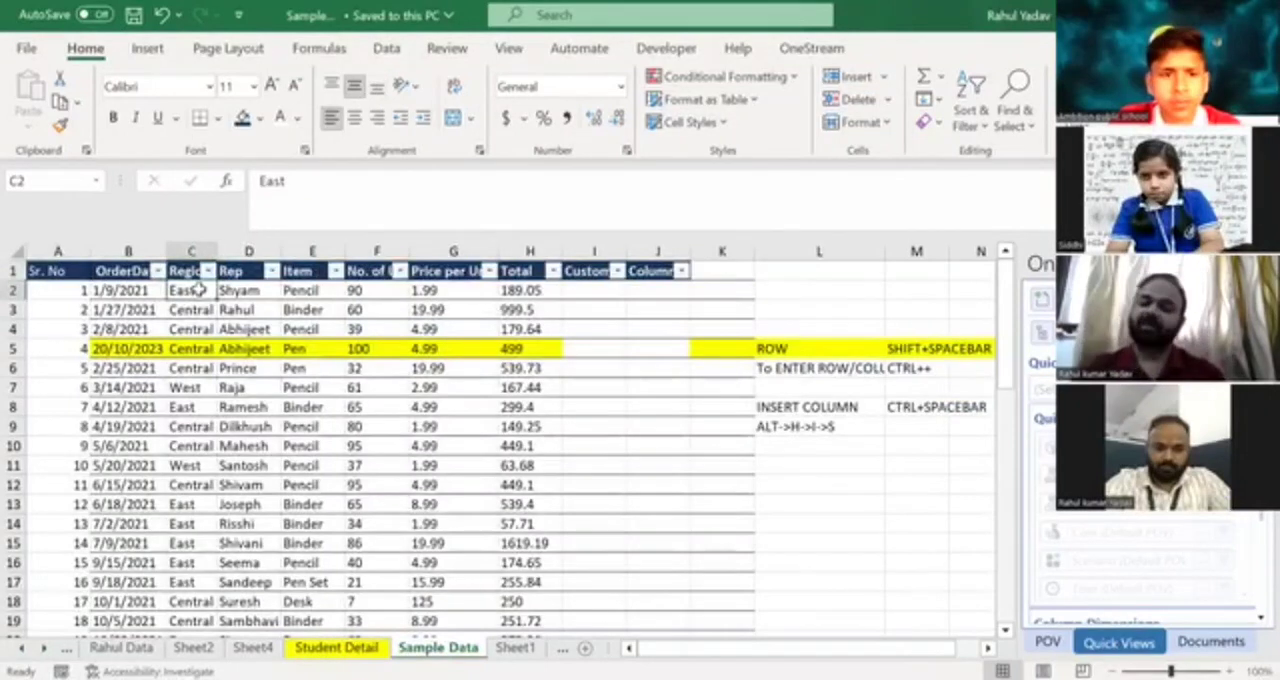